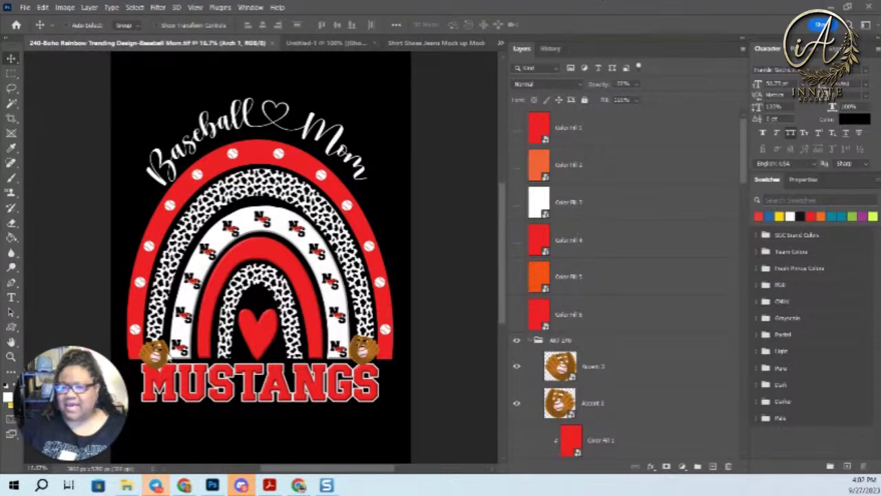
# Select the baseball glove accent beside the rainbow's lower-left end and open its smart object contents for editing.
pyautogui.click(154, 364)
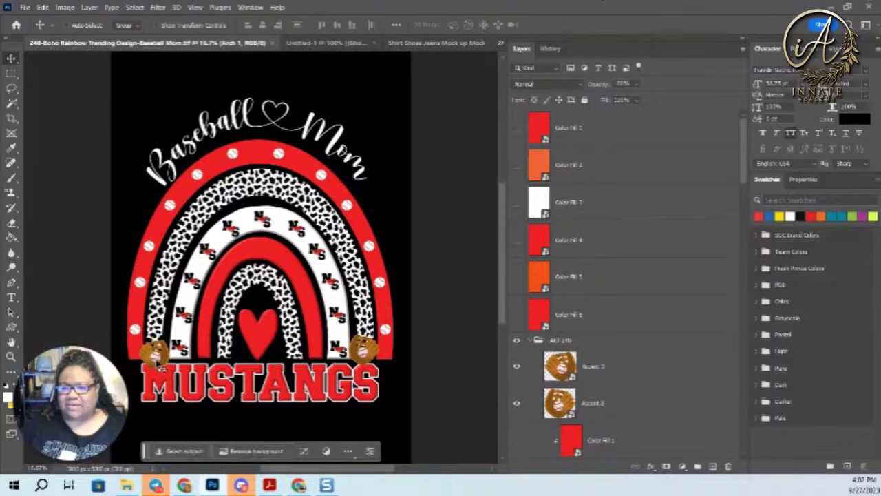
pyautogui.rightClick(159, 358)
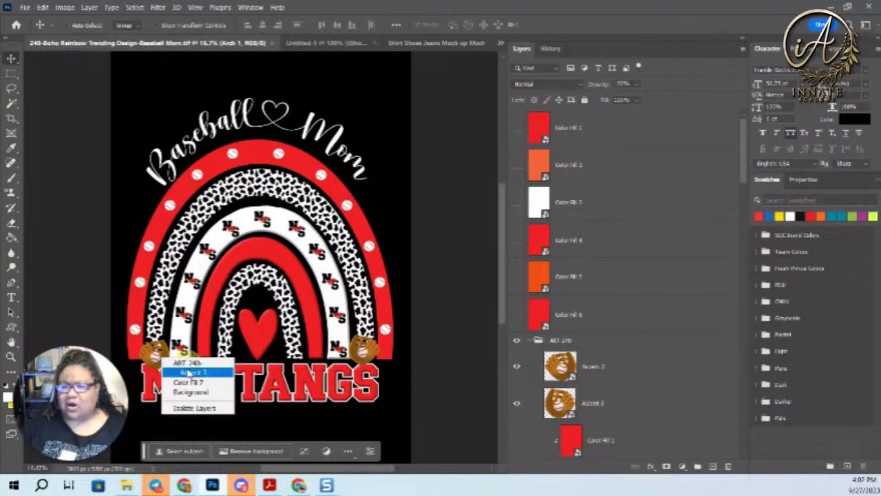
pyautogui.click(188, 373)
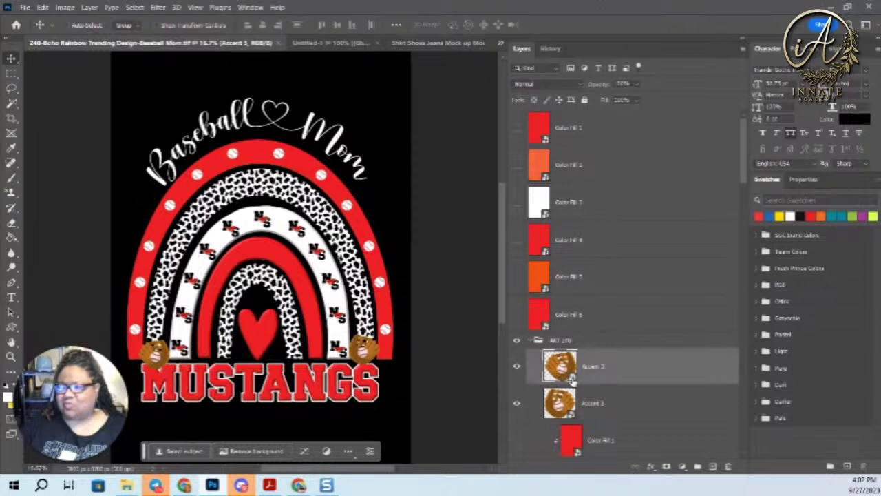
pyautogui.doubleClick(569, 376)
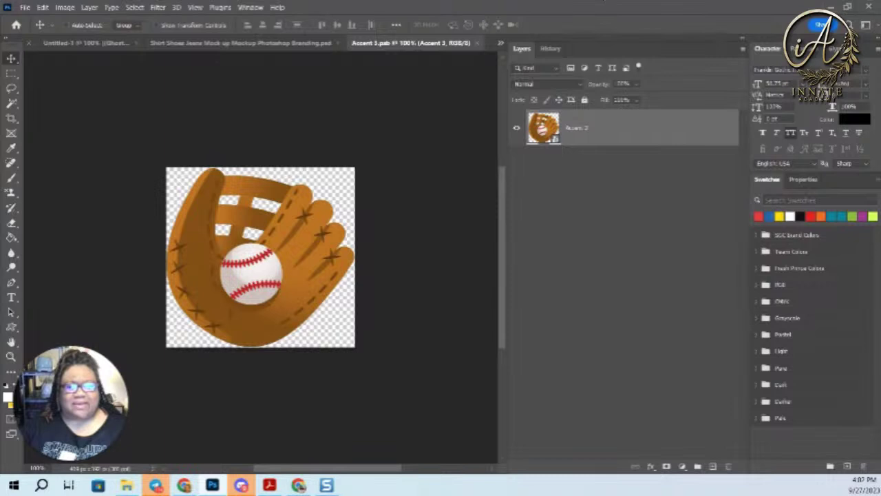
# Place the AUTUMARRANGEMENTS0007 pumpkin artwork over the glove, scale it to about 26% and centre it on the canvas.
pyautogui.moveTo(59, 236); pyautogui.dragTo(262, 282)
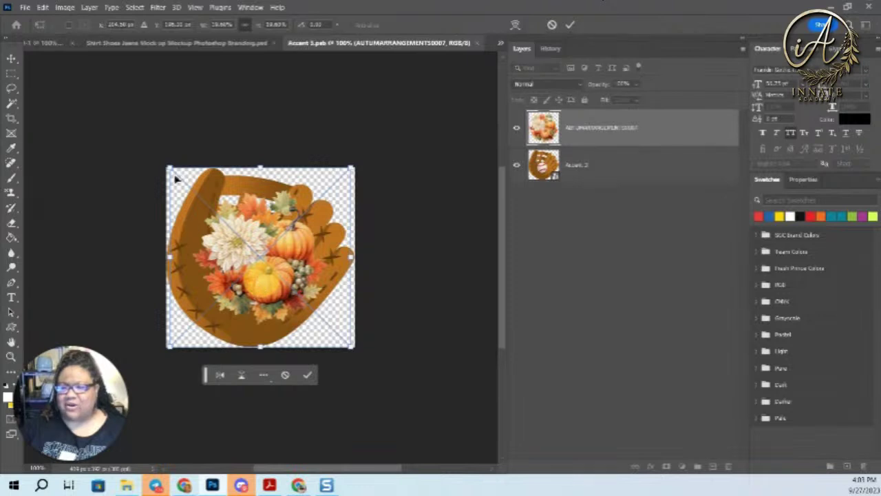
pyautogui.moveTo(168, 169); pyautogui.dragTo(152, 152)
pyautogui.moveTo(349, 345); pyautogui.dragTo(383, 387)
pyautogui.moveTo(297, 324); pyautogui.dragTo(287, 310)
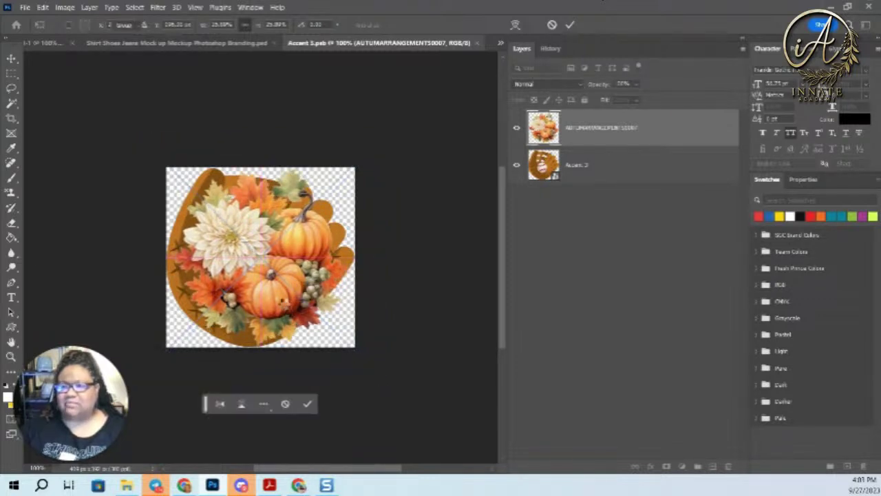
pyautogui.press('Return')
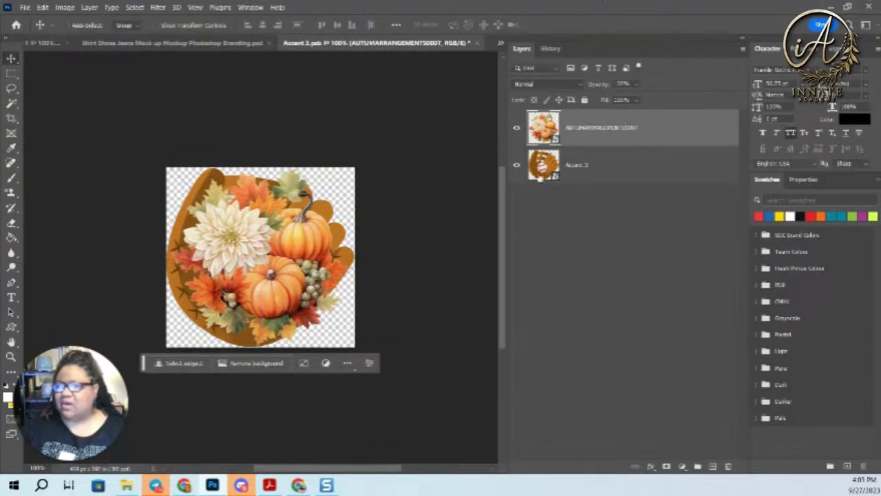
# Hide the original glove layer, then close the smart object and save its changes.
pyautogui.click(517, 165)
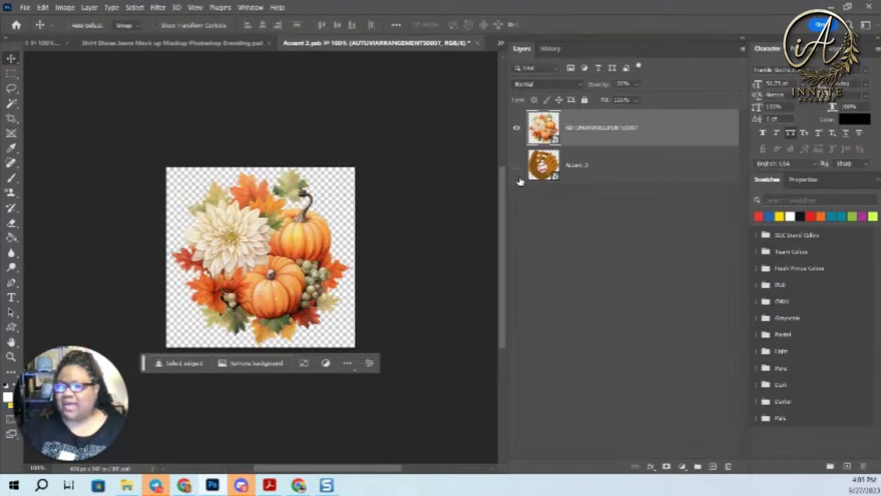
pyautogui.click(478, 43)
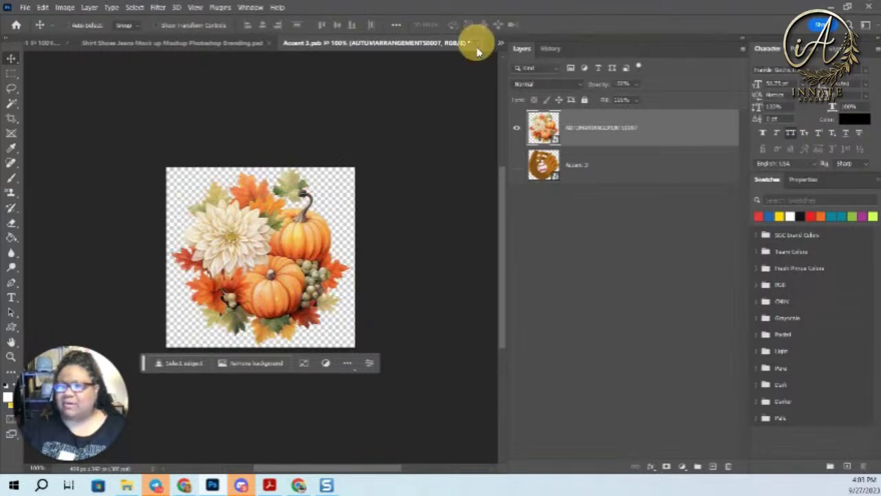
pyautogui.click(420, 191)
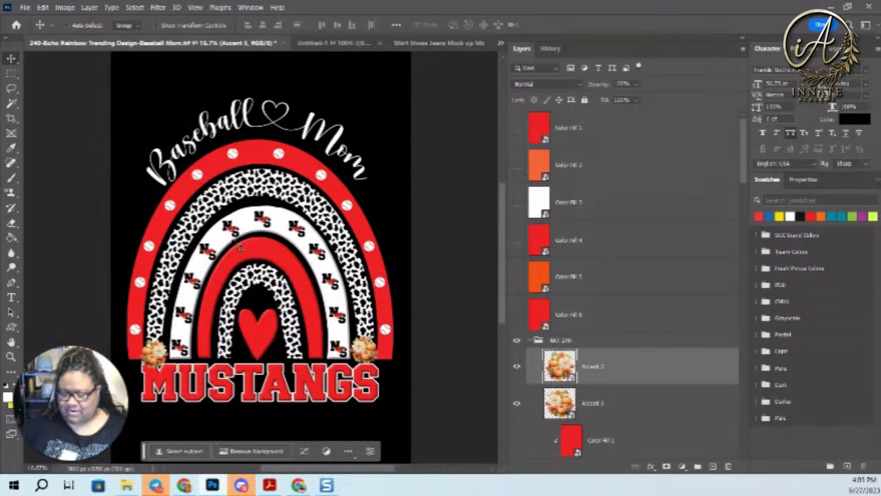
# Sample dark orange c54e22 from the pumpkin accent beside the M of MUSTANGS and save it as swatch "Fall Color 1".
pyautogui.scroll(2, 239, 248)
pyautogui.scroll(3, 234, 244)
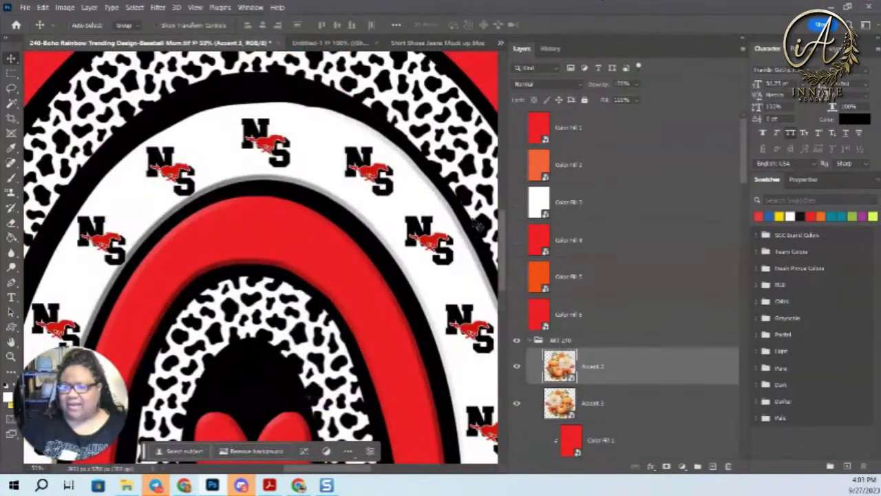
pyautogui.moveTo(505, 226); pyautogui.dragTo(504, 293)
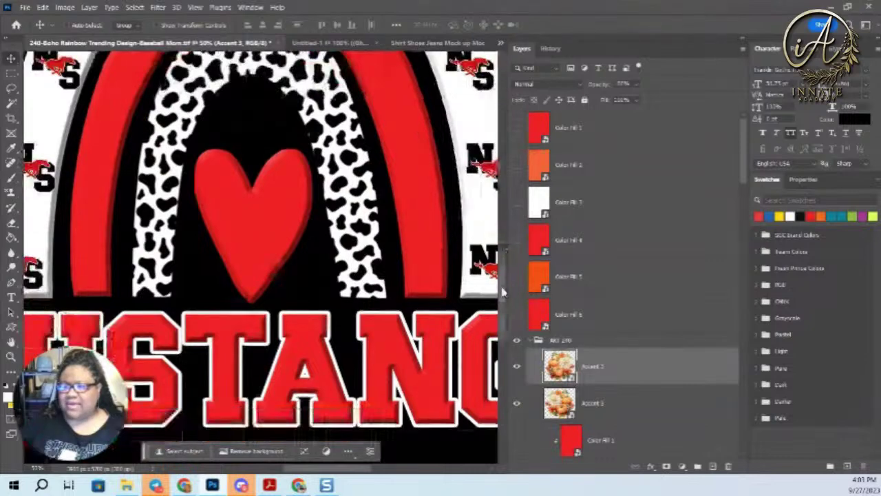
pyautogui.scroll(-3, 503, 292)
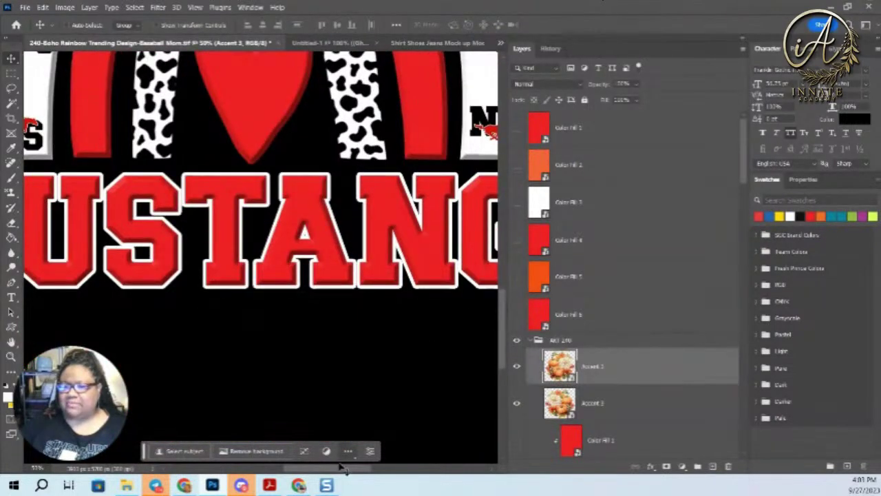
pyautogui.moveTo(339, 469); pyautogui.dragTo(304, 469)
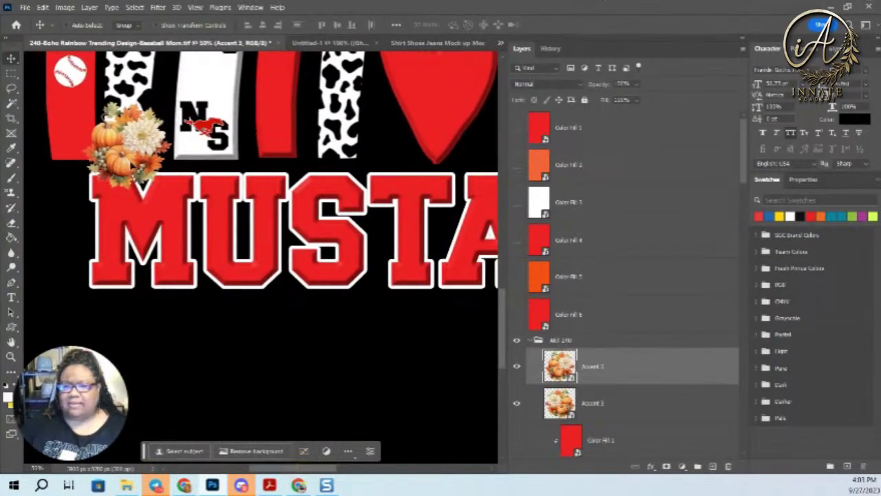
pyautogui.click(8, 396)
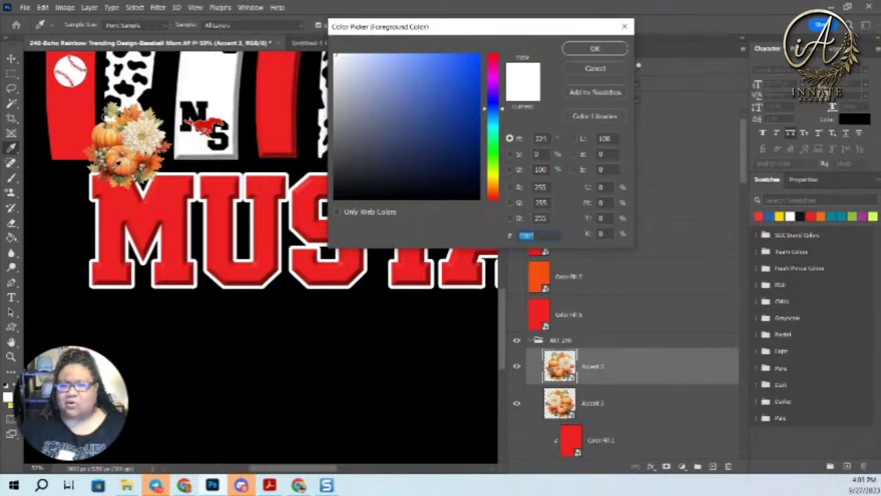
pyautogui.click(115, 167)
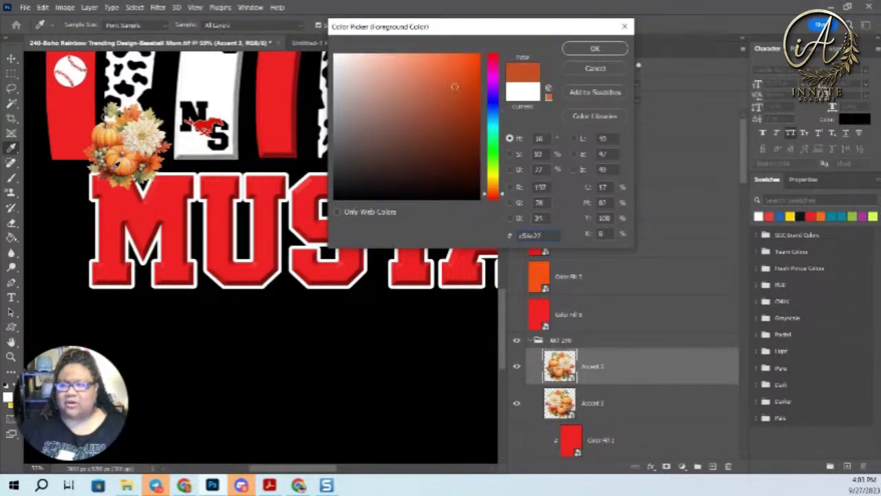
pyautogui.click(598, 93)
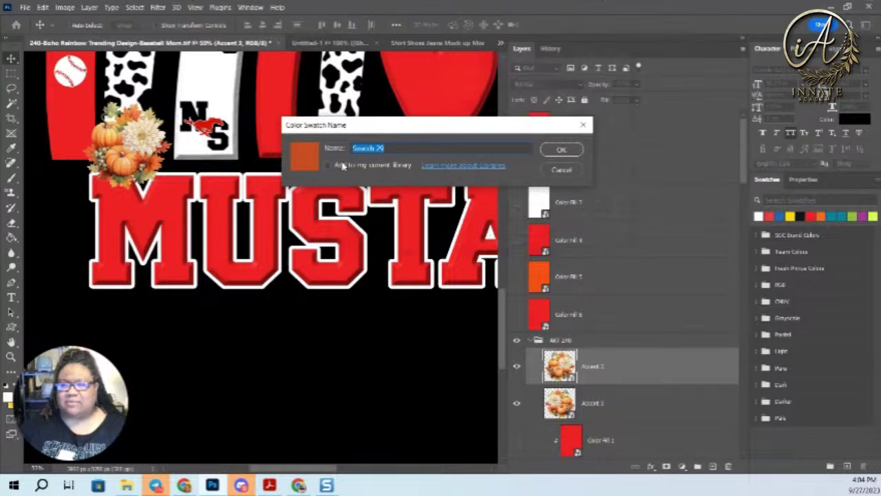
pyautogui.write('Fall Color 1')
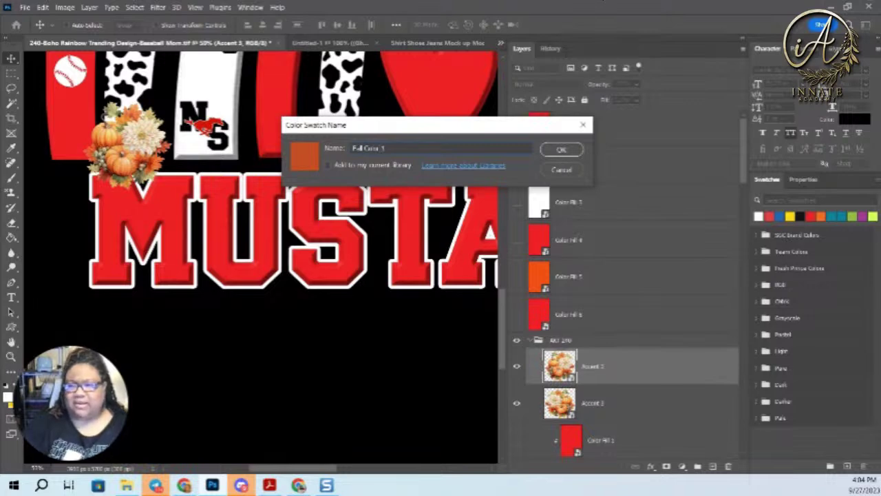
pyautogui.press('Return')
# Sample light orange ec8c3e from the accent's lower pumpkin and save it as swatch "Fall Color 2".
pyautogui.click(8, 394)
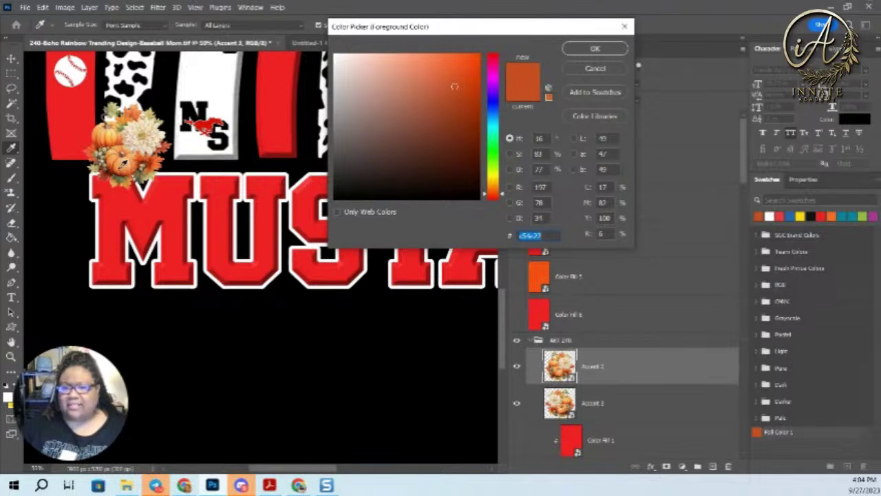
pyautogui.click(114, 169)
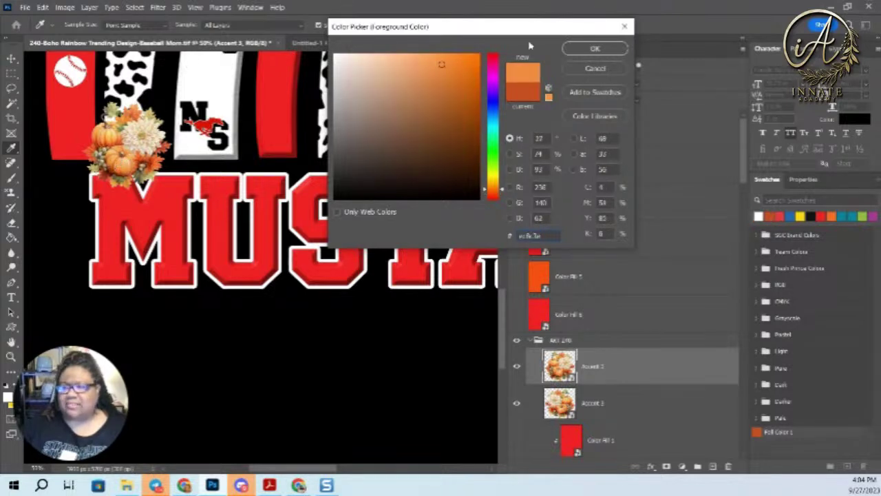
pyautogui.click(595, 93)
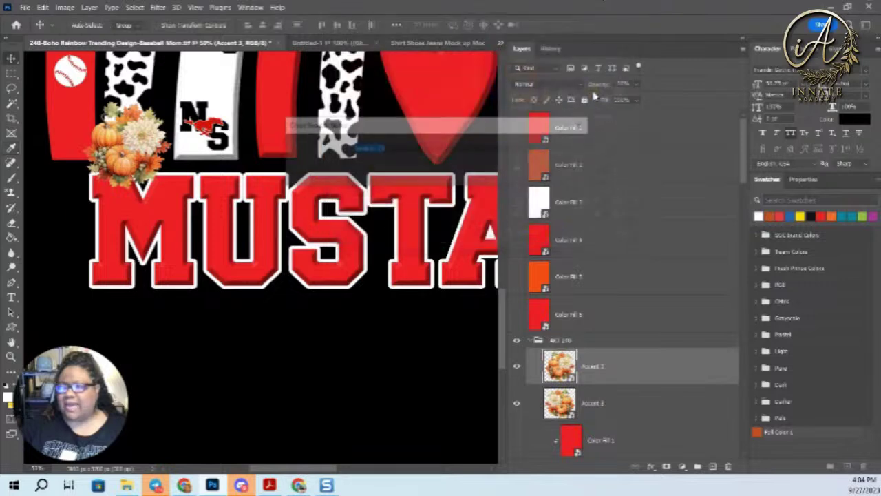
pyautogui.write('F')
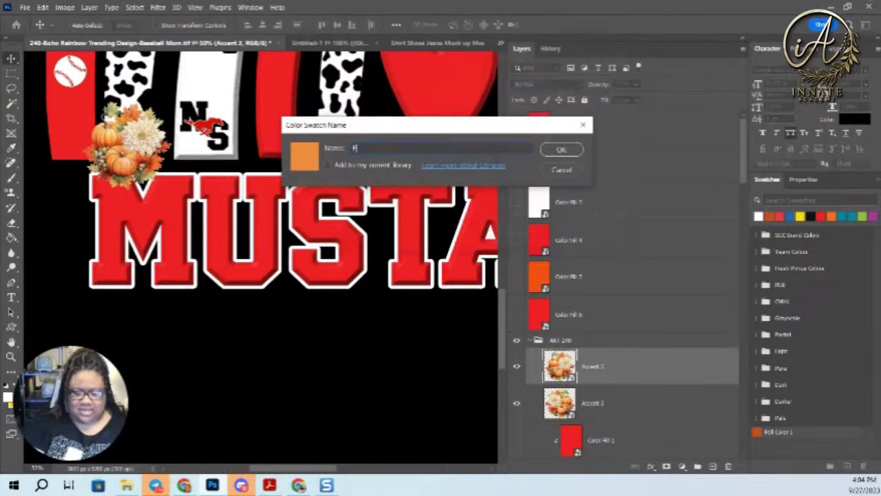
pyautogui.write('all Color ')
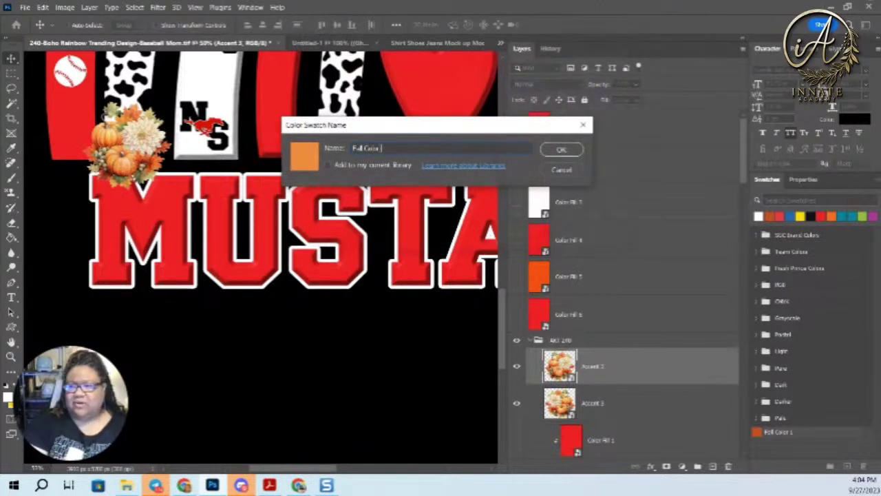
pyautogui.write('2')
pyautogui.press('Return')
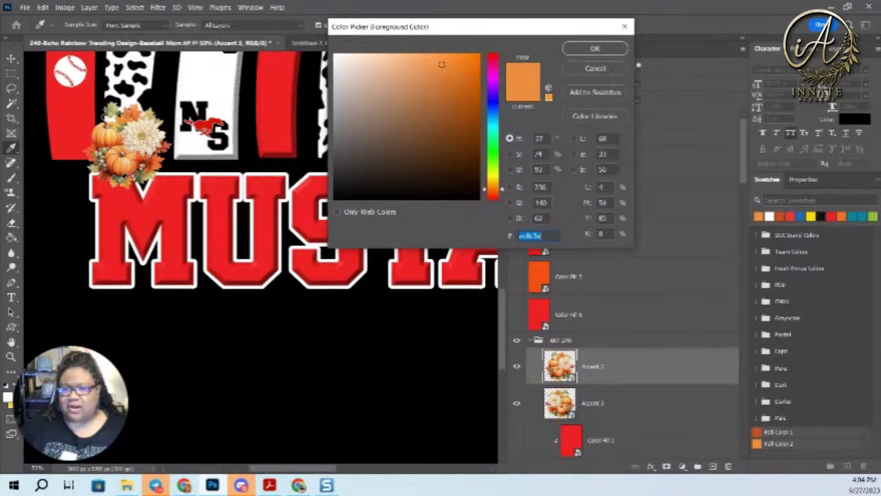
# Sample dark green 44512e from the leaves beneath the accent's pumpkins and save it as swatch "Fall Color 3".
pyautogui.click(118, 179)
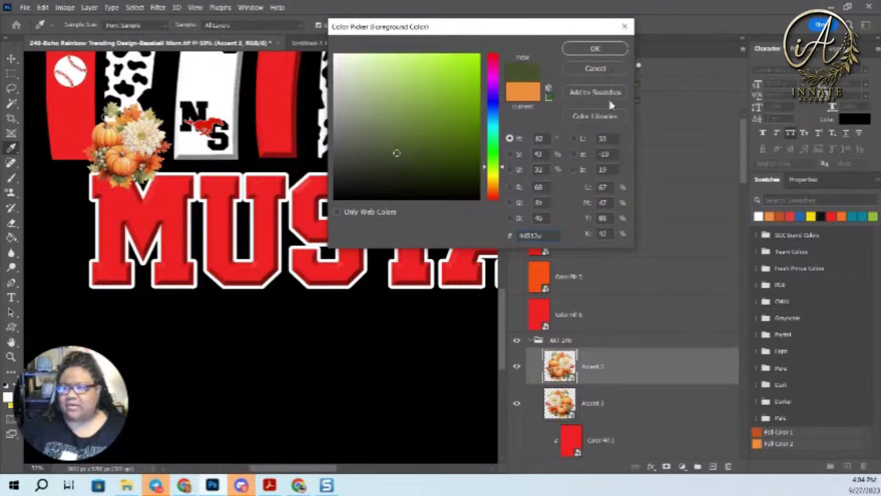
pyautogui.click(593, 92)
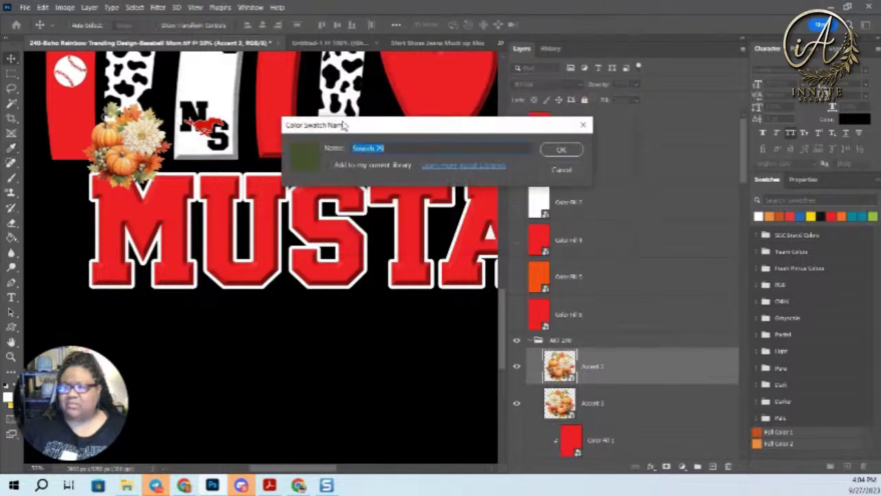
pyautogui.write('Fall')
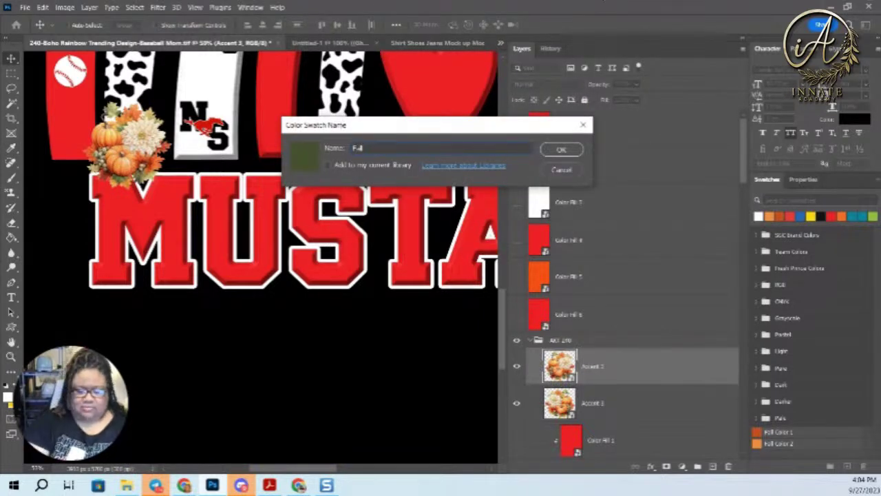
pyautogui.write(' Color 3')
pyautogui.press('Return')
# Sample pale yellow-green ccc388 from the leaf at the top of the accent and save it as swatch "Fall Color 4".
pyautogui.click(9, 395)
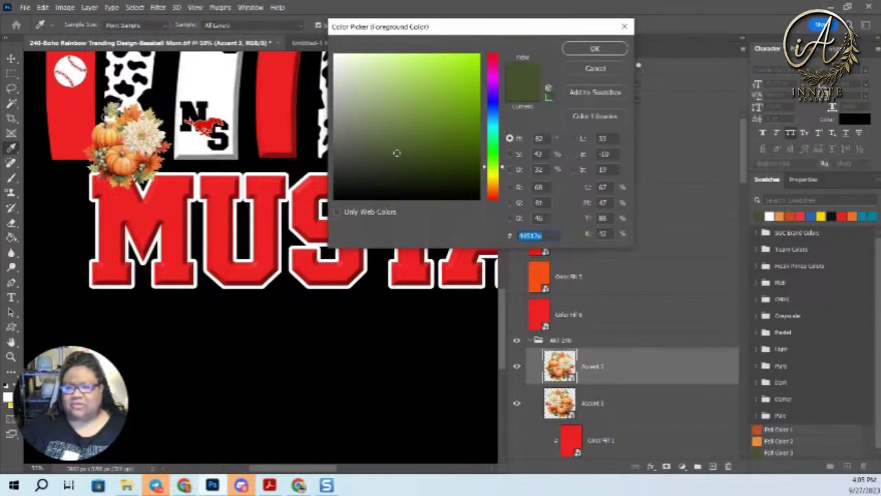
pyautogui.click(107, 109)
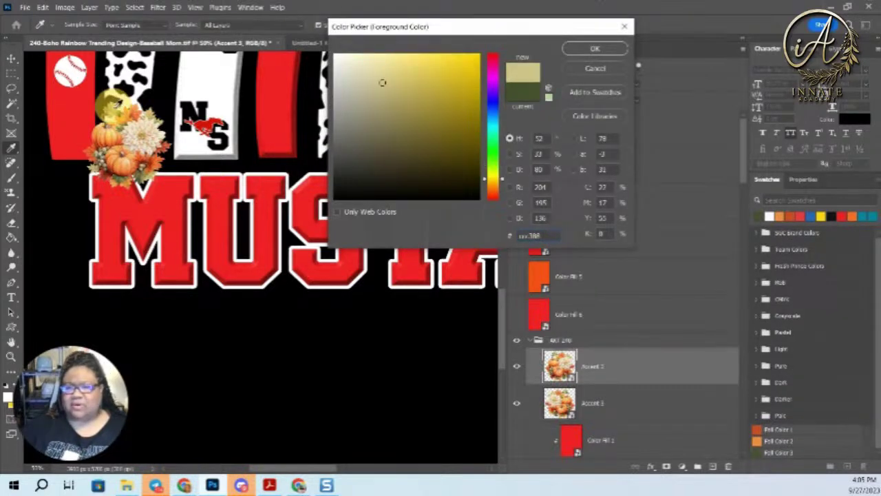
pyautogui.click(597, 96)
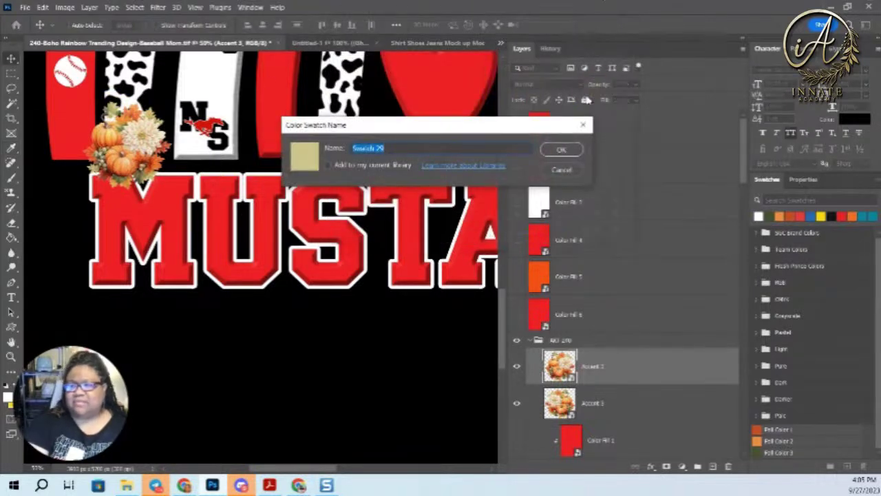
pyautogui.write('Fall Co')
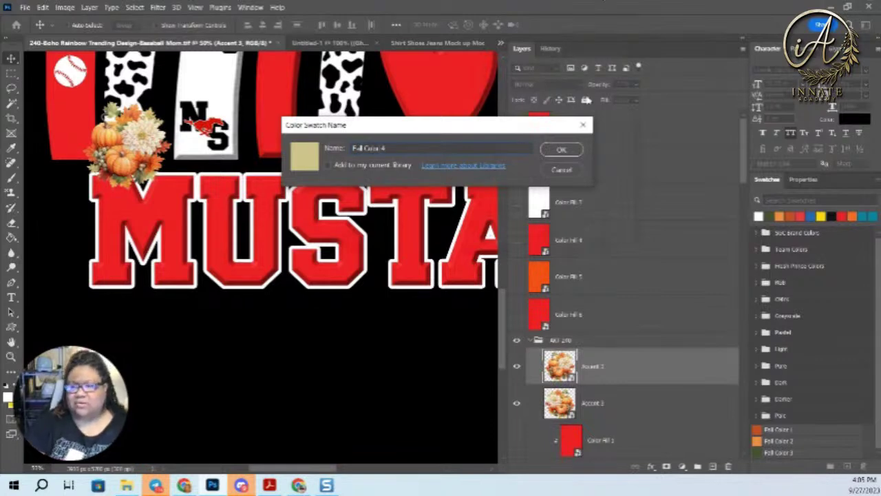
pyautogui.write('lor 4')
pyautogui.press('Return')
# Sample cream efe3cd from the white flower in the pumpkin accent and save it as swatch "Fall Color 5".
pyautogui.click(8, 395)
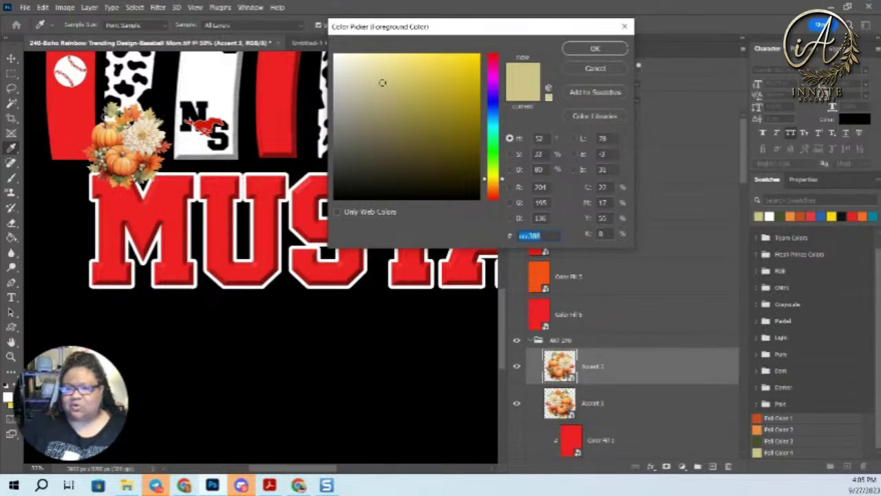
pyautogui.click(131, 125)
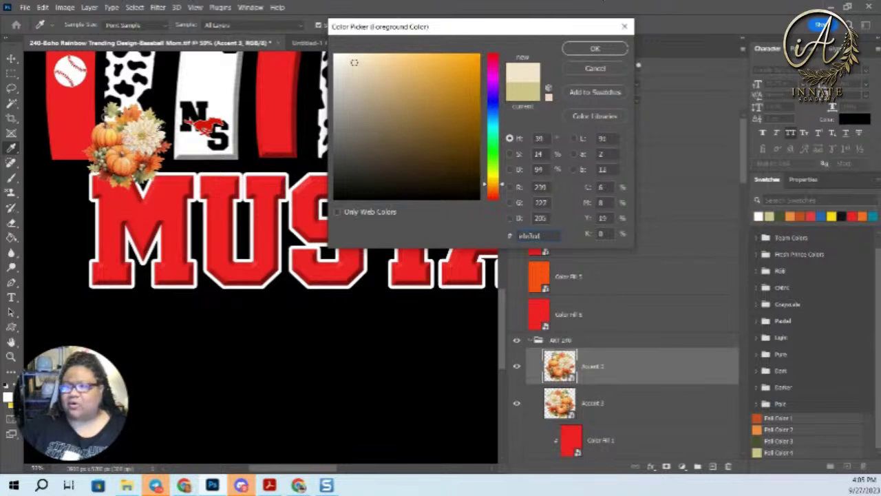
pyautogui.click(592, 92)
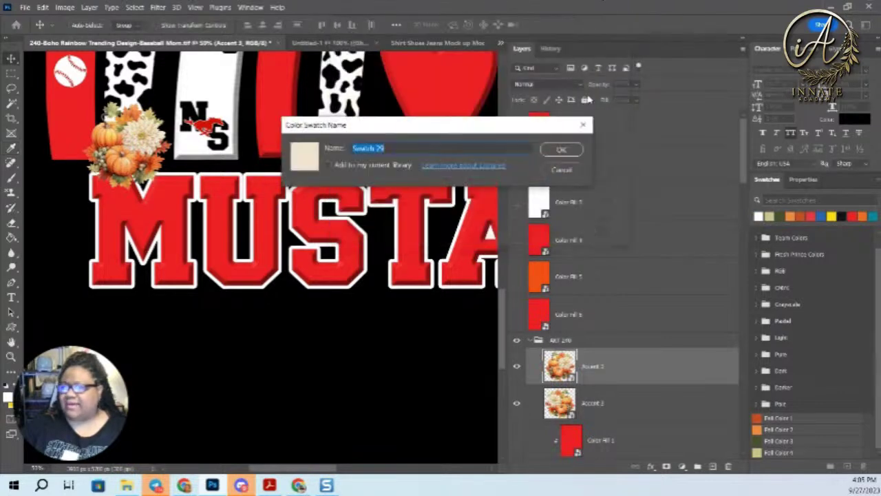
pyautogui.write('Fill Color 5')
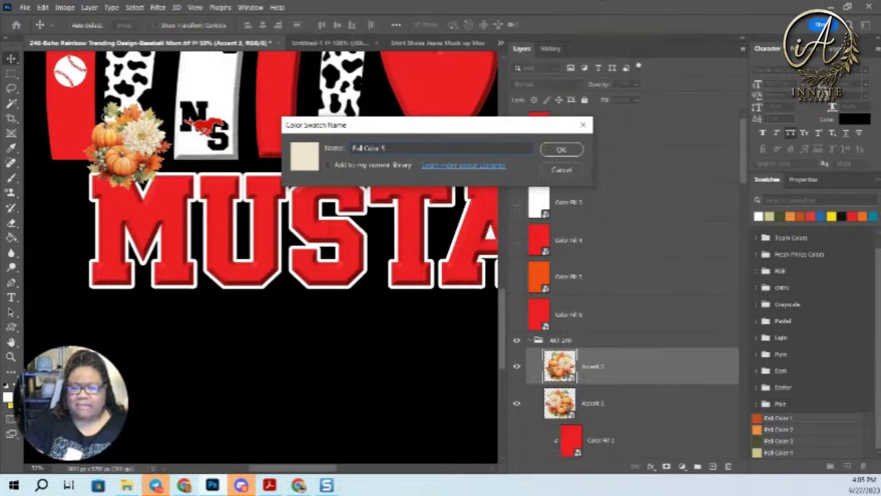
pyautogui.press('Return')
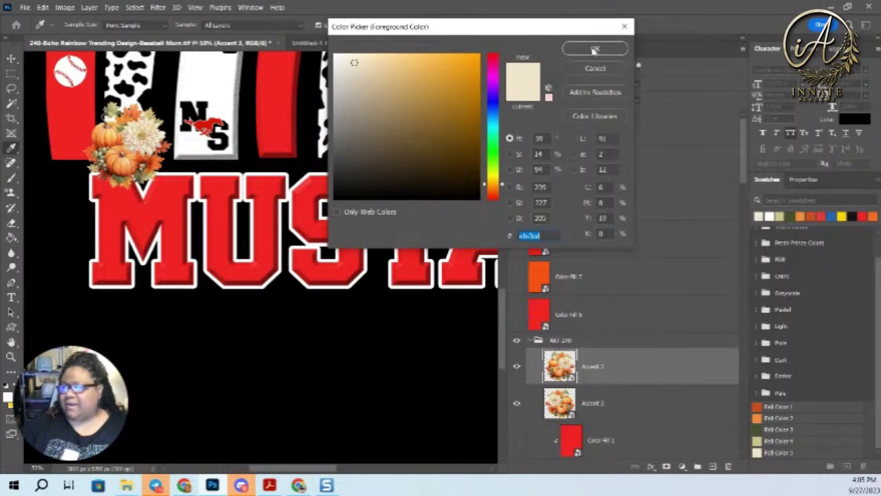
pyautogui.click(594, 50)
pyautogui.press('v')
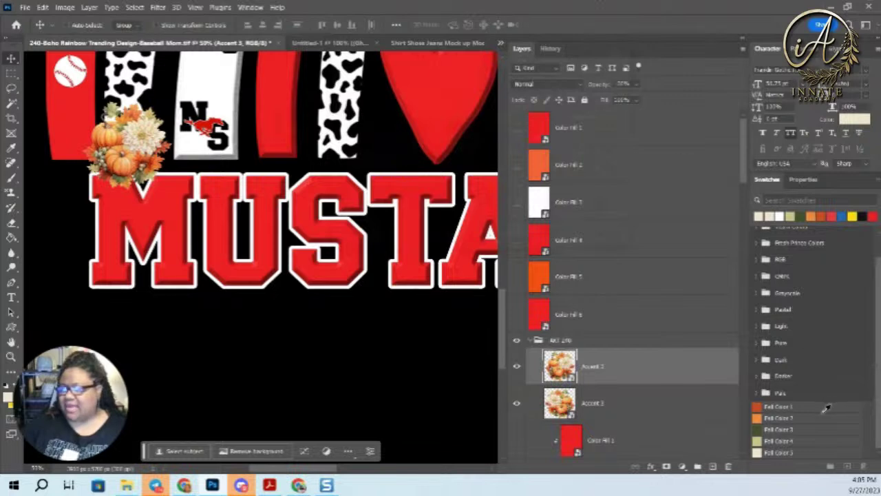
# Group the swatches Fall Color 1 through Fall Color 5 as "Fall Colors" and move the group directly below Fresh Prince Colors.
pyautogui.click(813, 407)
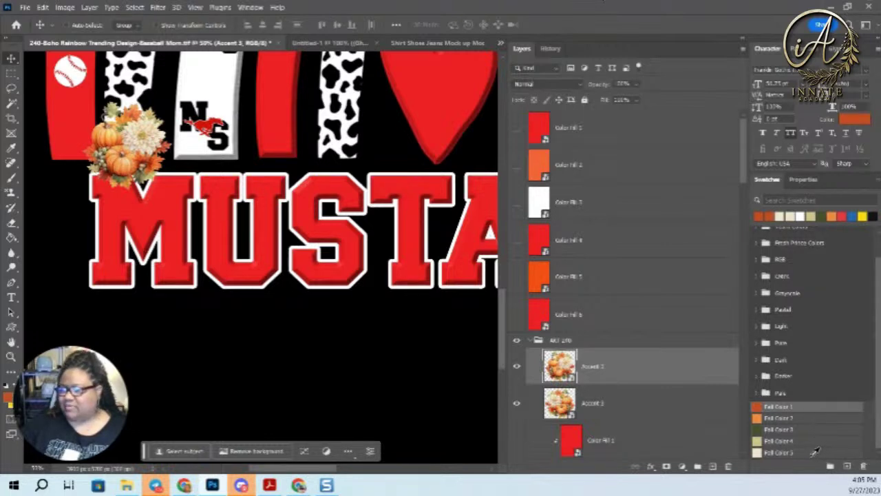
pyautogui.keyDown('shift'); pyautogui.click(815, 451); pyautogui.keyUp('shift')
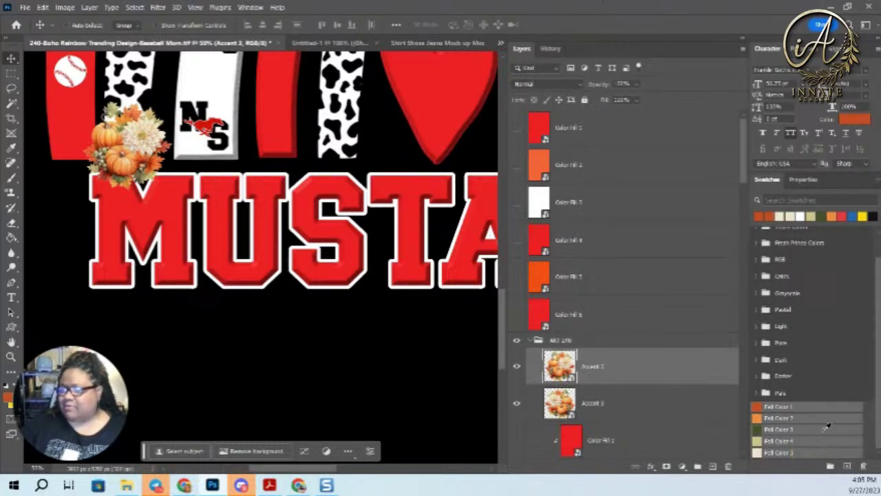
pyautogui.click(877, 180)
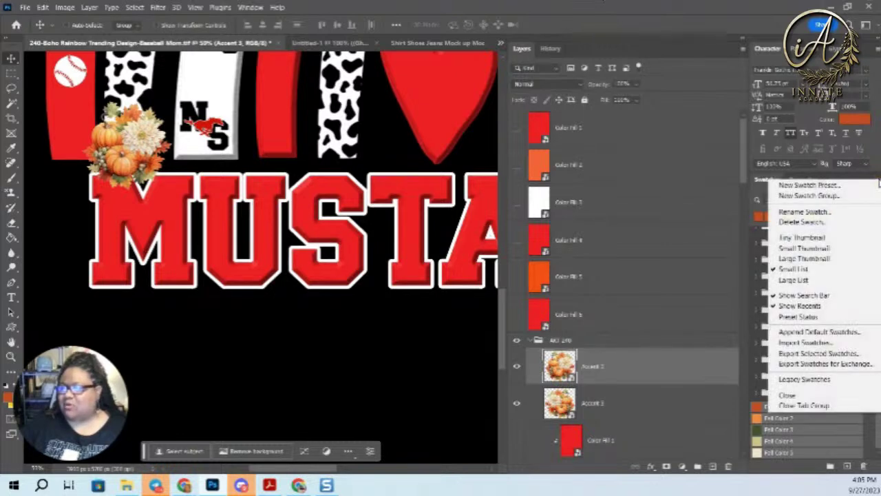
pyautogui.click(824, 196)
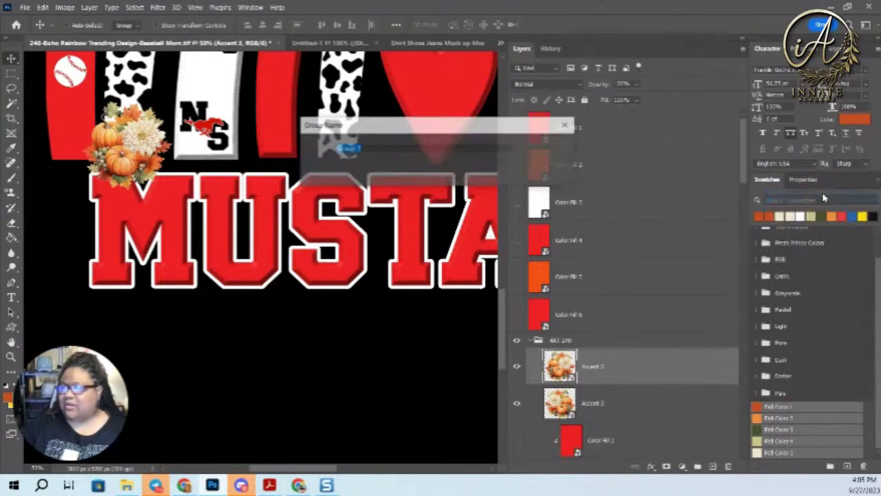
pyautogui.write('Fall Colors')
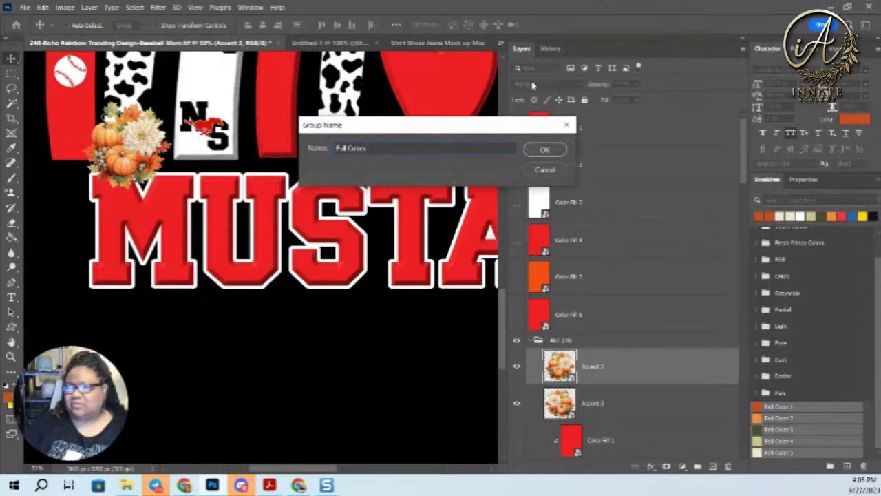
pyautogui.click(544, 150)
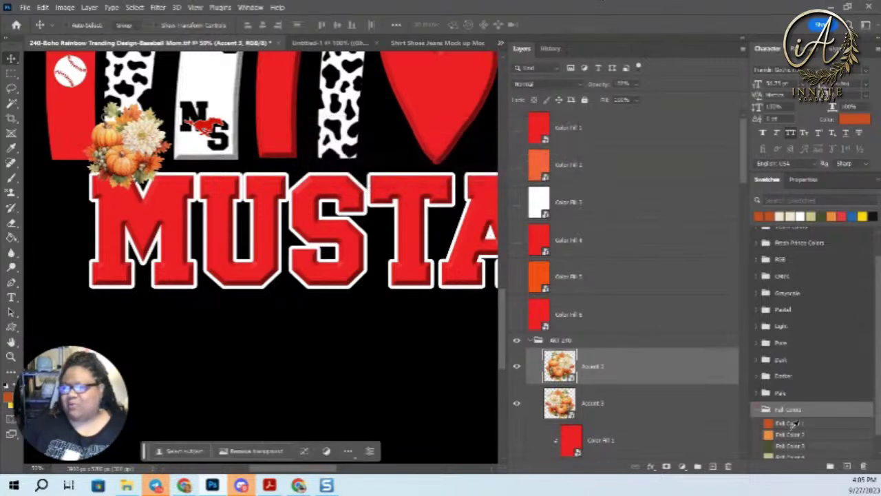
pyautogui.click(823, 409)
pyautogui.moveTo(823, 409); pyautogui.dragTo(808, 249)
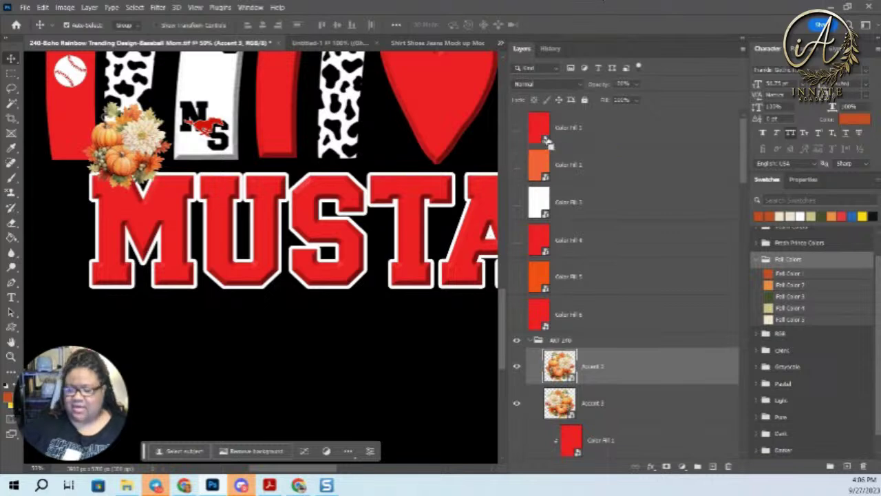
# Open the contents of the Color Fill 1 smart object and duplicate its purple fill layer.
pyautogui.hotkey('ctrl', '0')
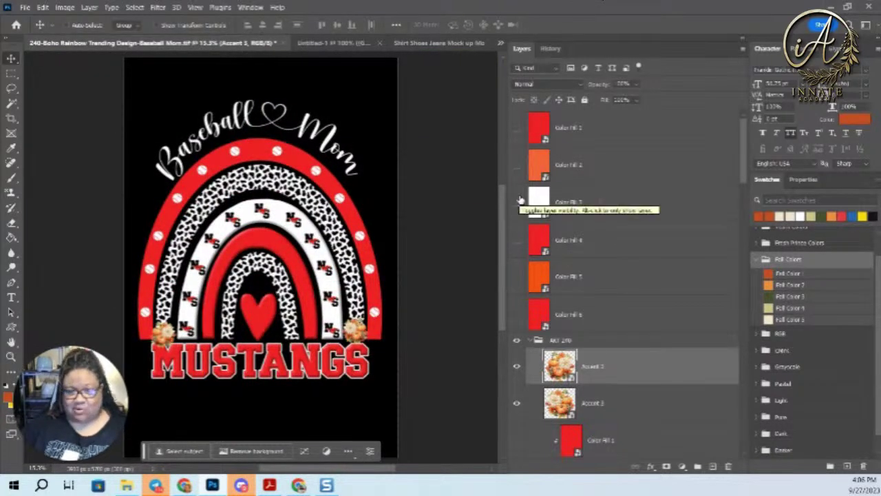
pyautogui.doubleClick(546, 141)
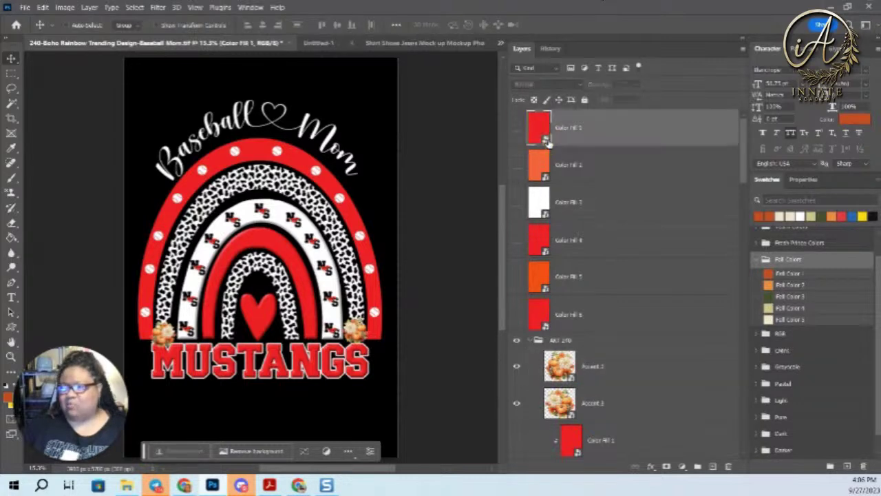
pyautogui.rightClick(633, 128)
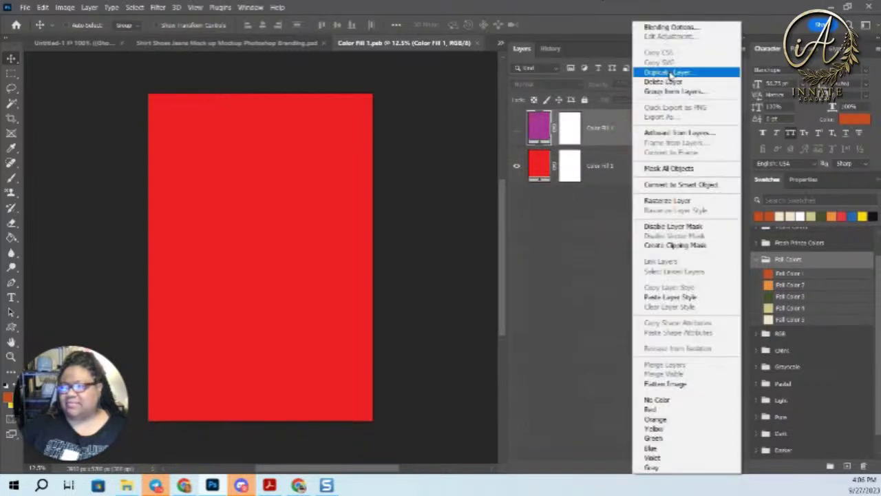
pyautogui.click(668, 72)
pyautogui.click(351, 136)
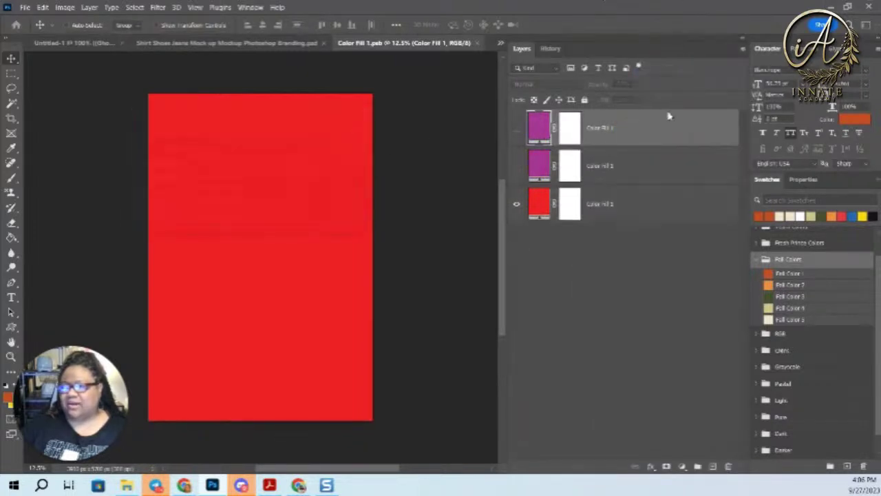
# Replace the visible red fill with the duplicated layer recolored to Fall Color 1, and save and close the smart object.
pyautogui.click(517, 204)
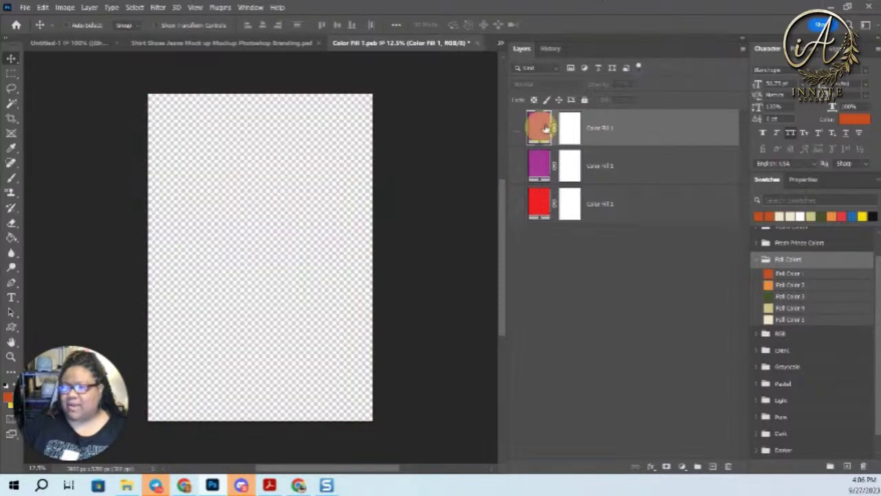
pyautogui.click(641, 123)
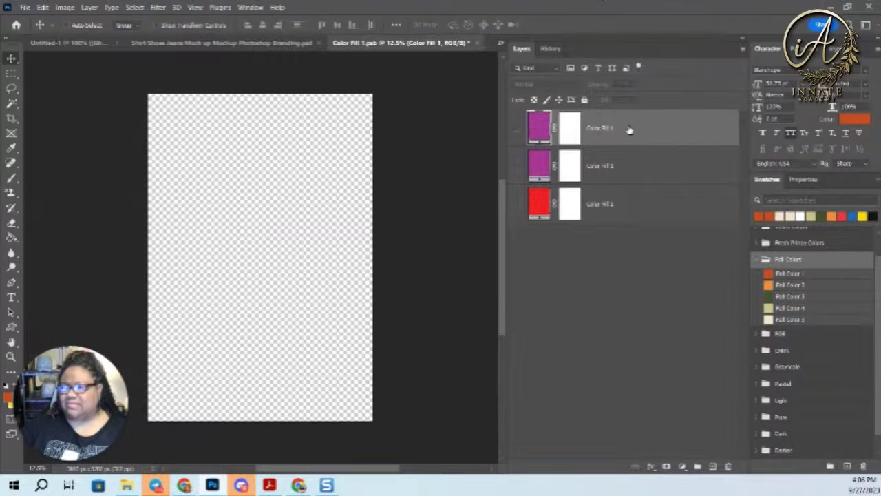
pyautogui.click(771, 275)
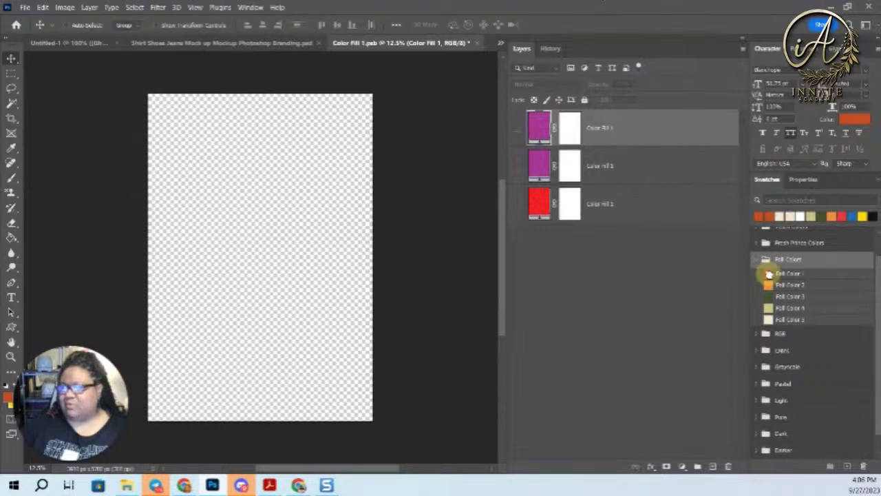
pyautogui.click(518, 128)
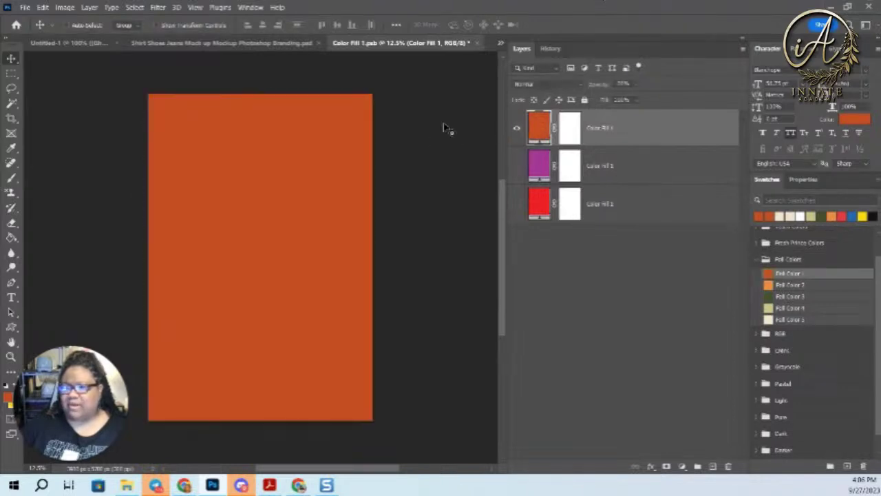
pyautogui.click(476, 44)
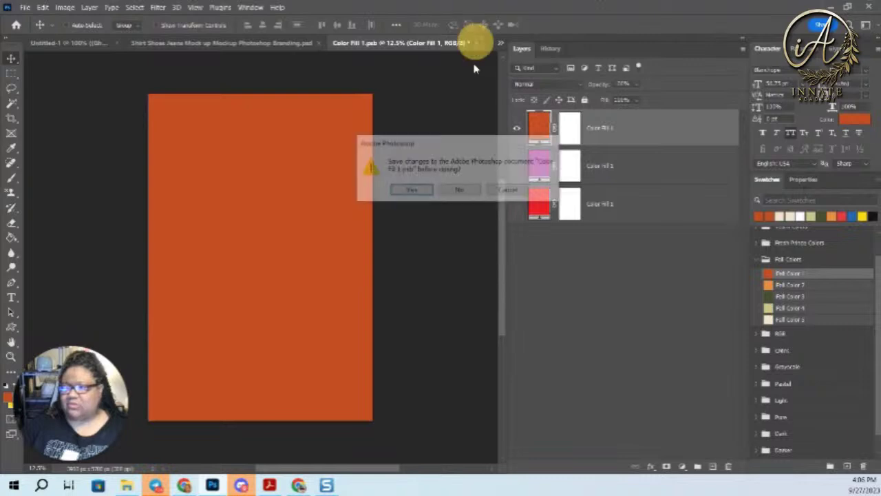
pyautogui.click(412, 192)
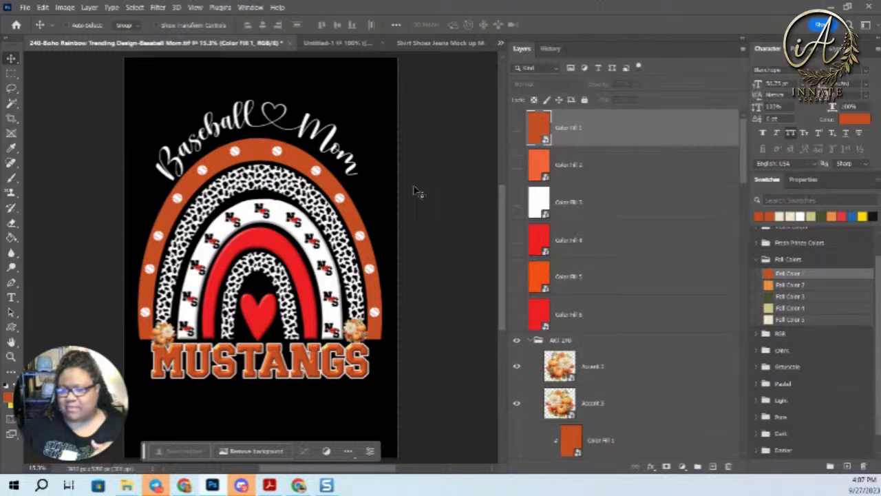
# Open the contents of the Color Fill 2 smart object.
pyautogui.click(546, 179)
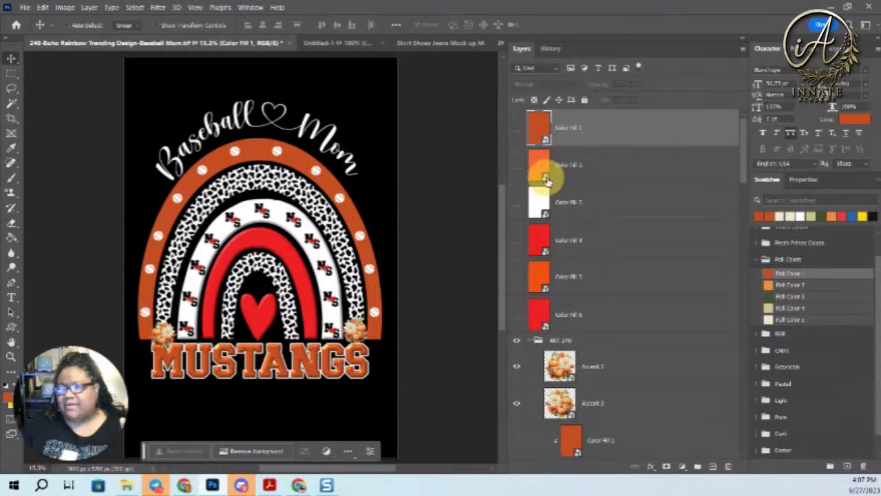
pyautogui.doubleClick(545, 179)
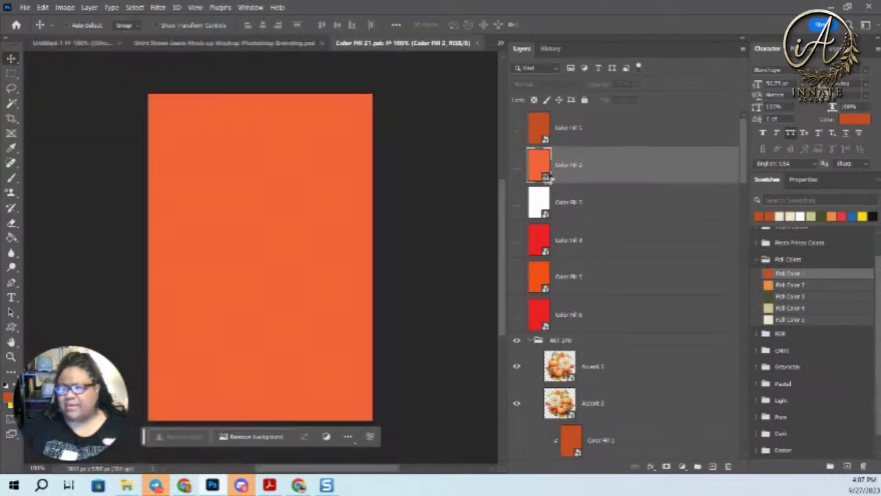
pyautogui.click(764, 285)
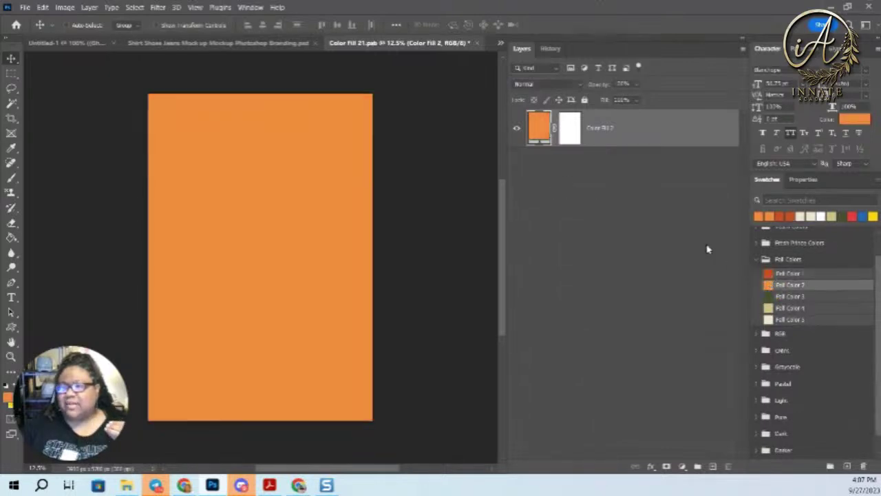
pyautogui.click(43, 6)
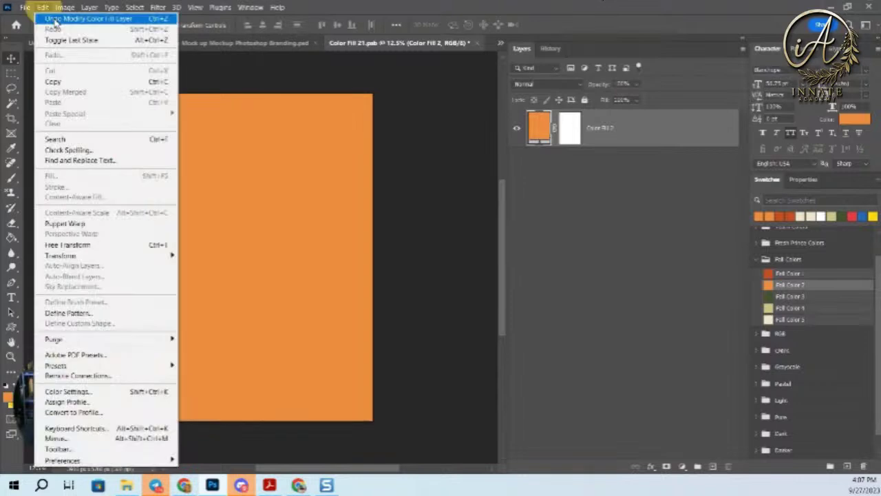
pyautogui.click(55, 16)
# Duplicate the orange fill layer inside the Color Fill 2 smart object and hide the original beneath it.
pyautogui.rightClick(642, 137)
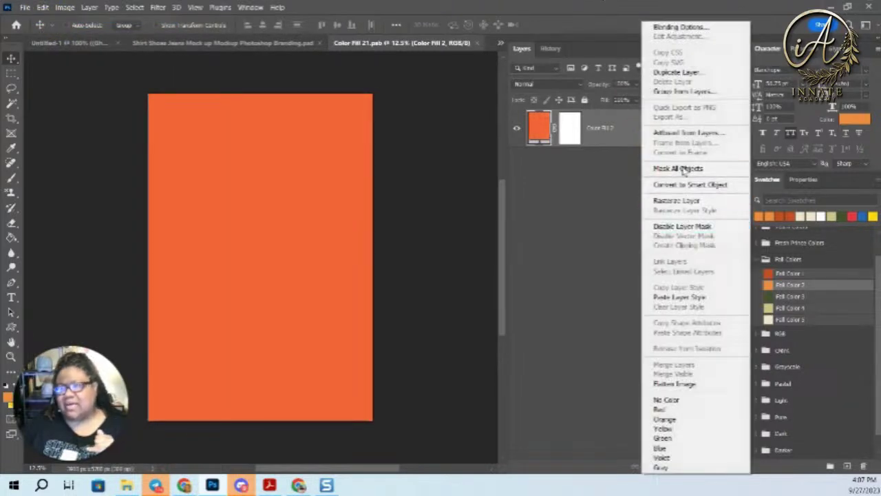
pyautogui.click(677, 71)
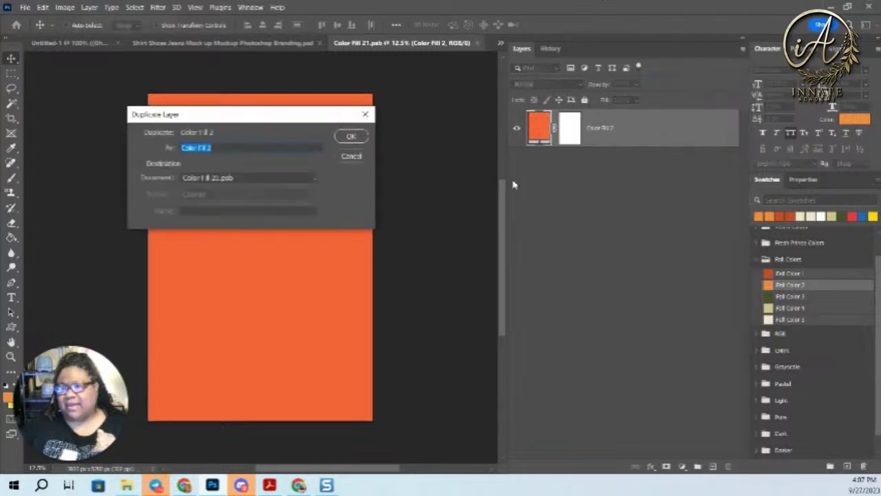
pyautogui.click(351, 137)
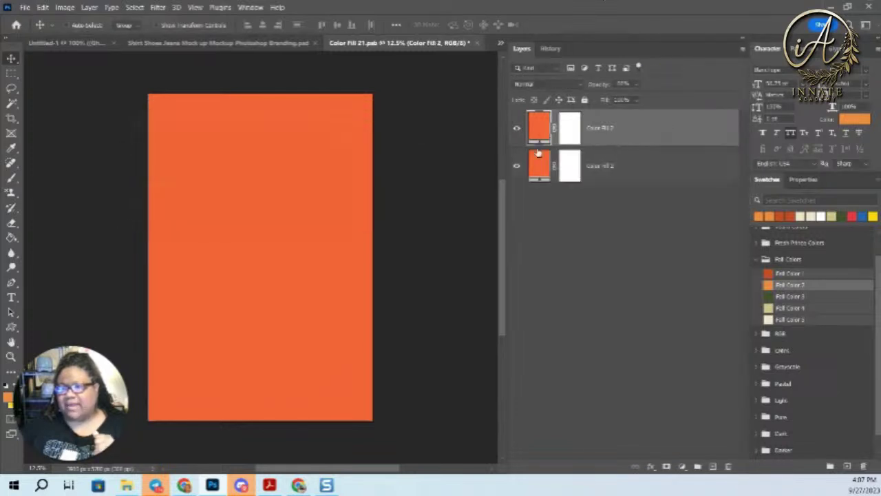
pyautogui.click(517, 168)
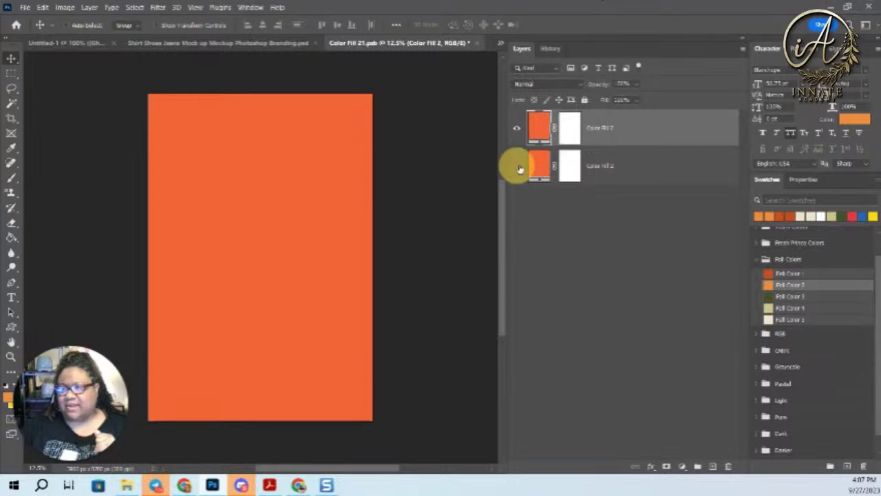
# Recolor the duplicated fill layer with Fall Color 2, and save and close the smart object.
pyautogui.click(769, 285)
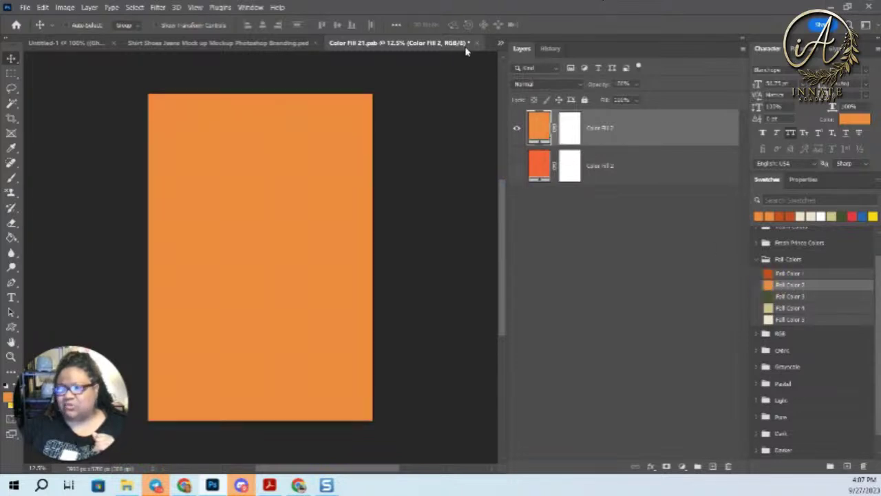
pyautogui.click(477, 45)
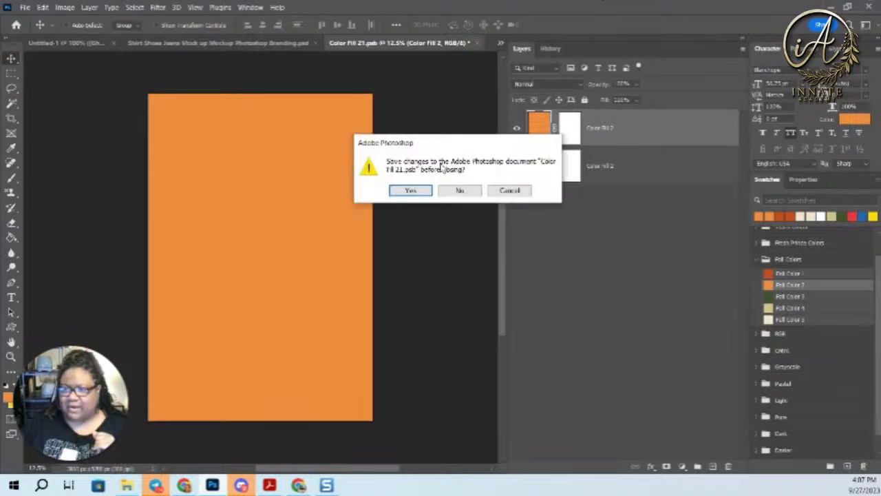
pyautogui.click(409, 190)
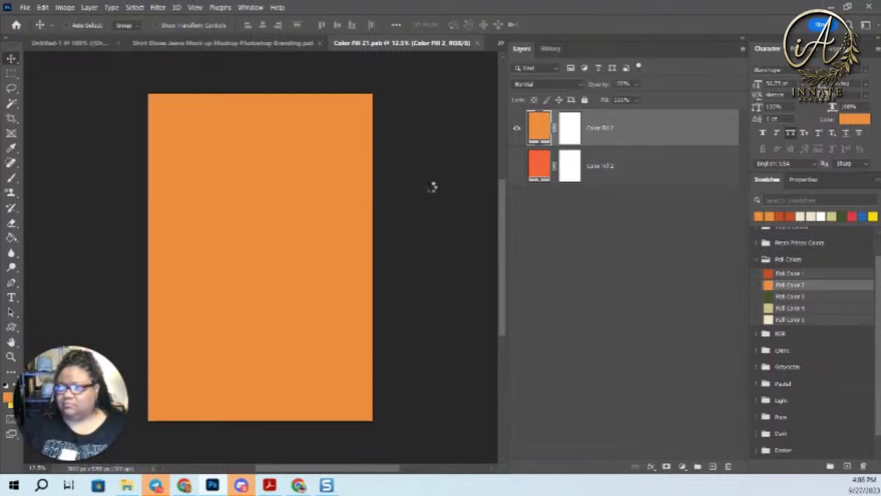
pyautogui.hotkey('ctrl', 'w')
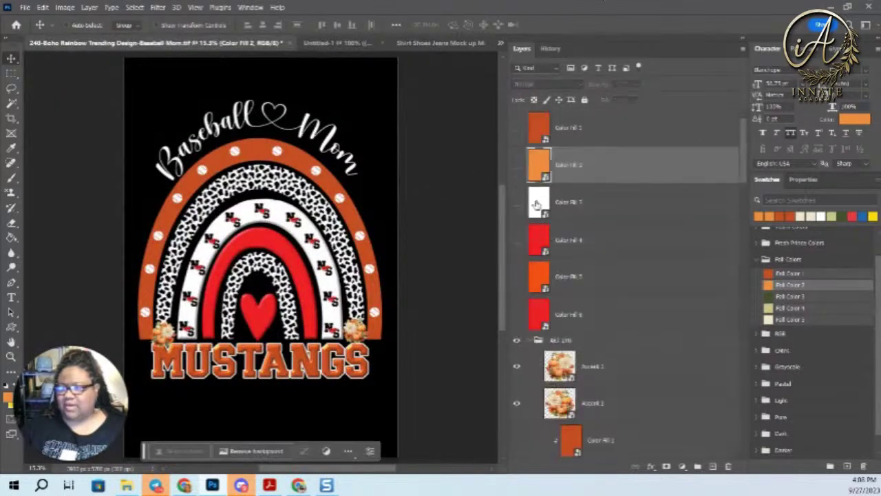
# Open the Color Fill 3 smart object, duplicate its hidden green fill layer, and hide the white fill.
pyautogui.click(547, 215)
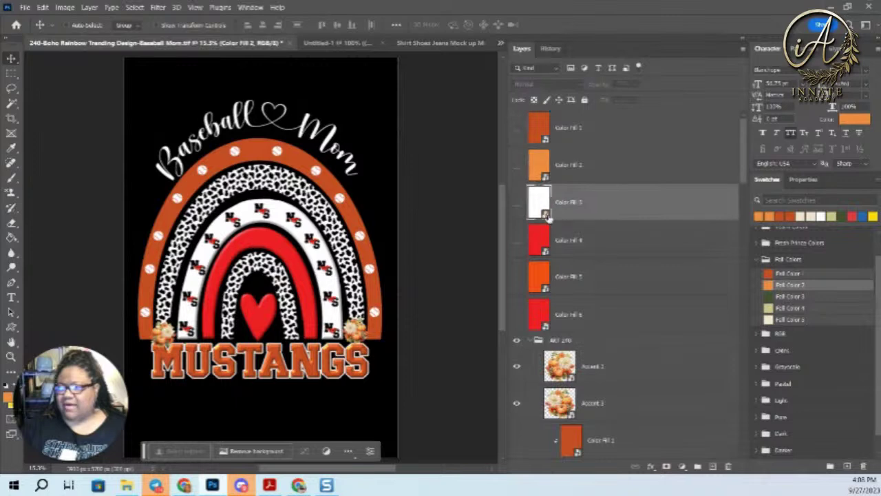
pyautogui.doubleClick(547, 215)
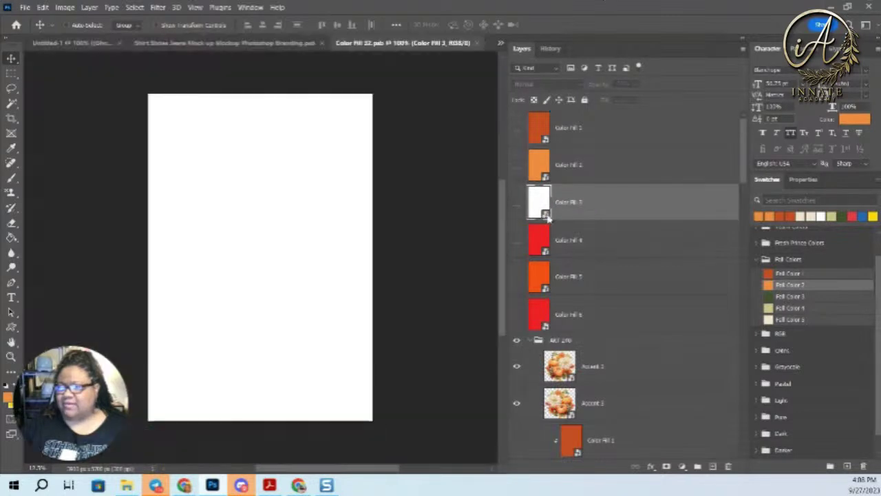
pyautogui.rightClick(641, 135)
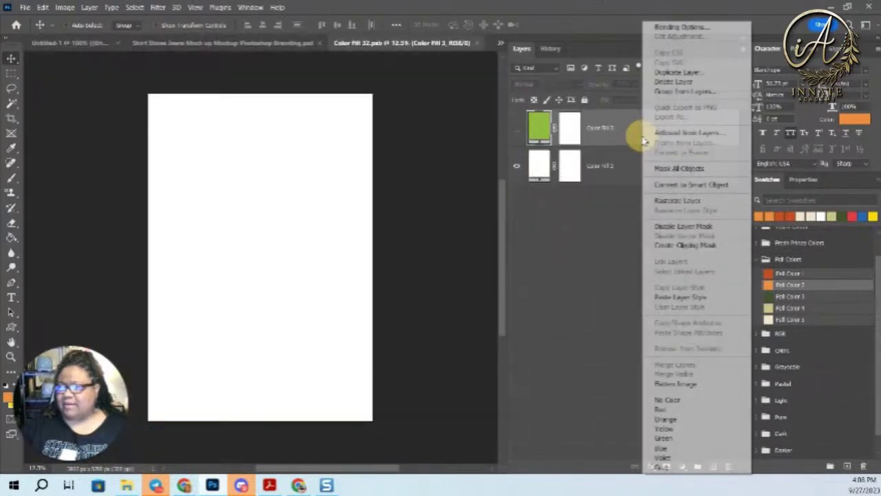
pyautogui.click(678, 73)
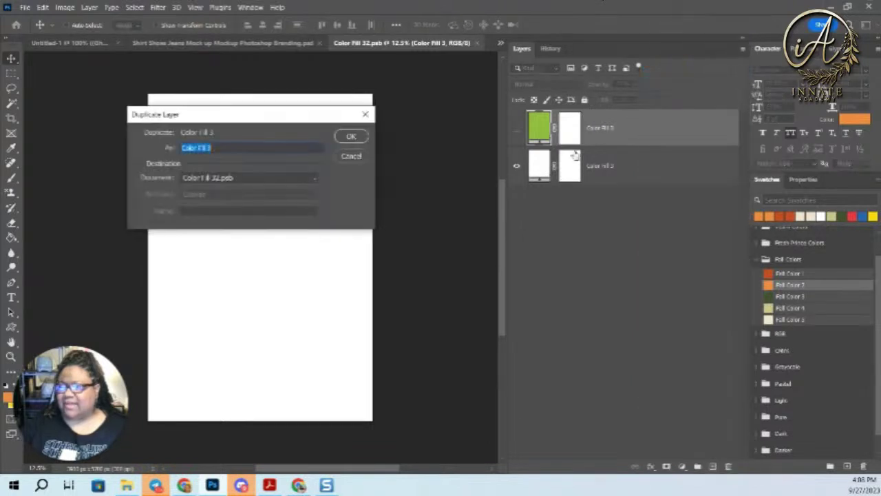
pyautogui.click(352, 137)
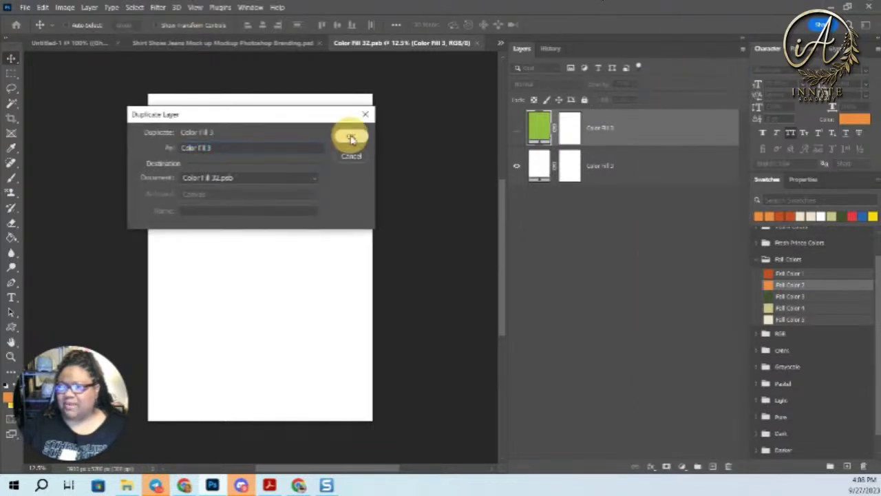
pyautogui.click(518, 205)
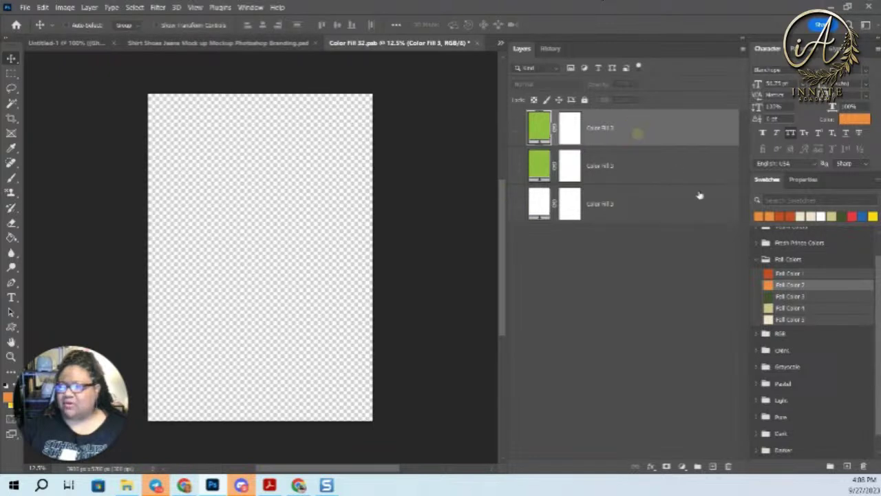
# Recolor the duplicated green fill with Fall Color 3, make it visible, and save and close the Color Fill 3 smart object.
pyautogui.click(772, 296)
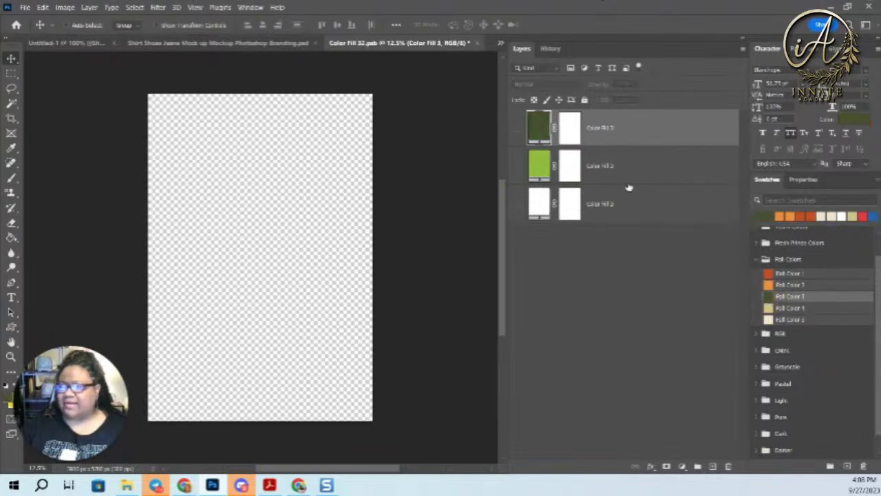
pyautogui.click(520, 130)
pyautogui.click(478, 43)
pyautogui.click(411, 191)
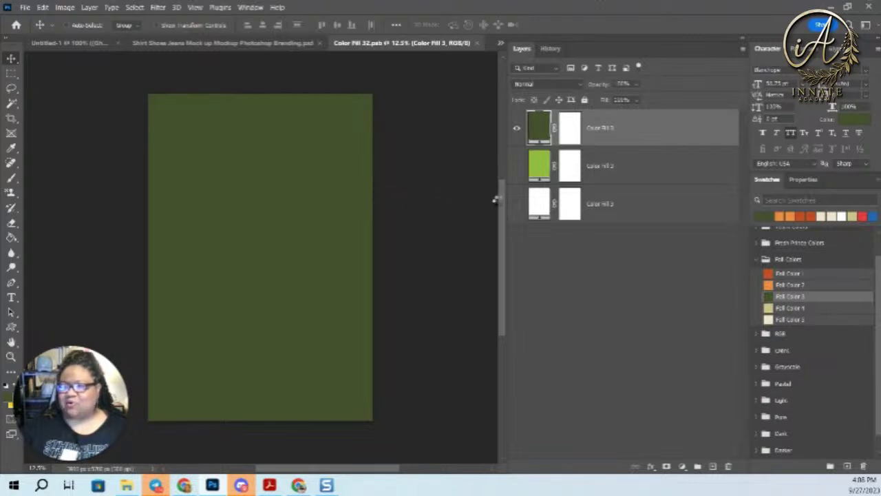
pyautogui.hotkey('ctrl', 'w')
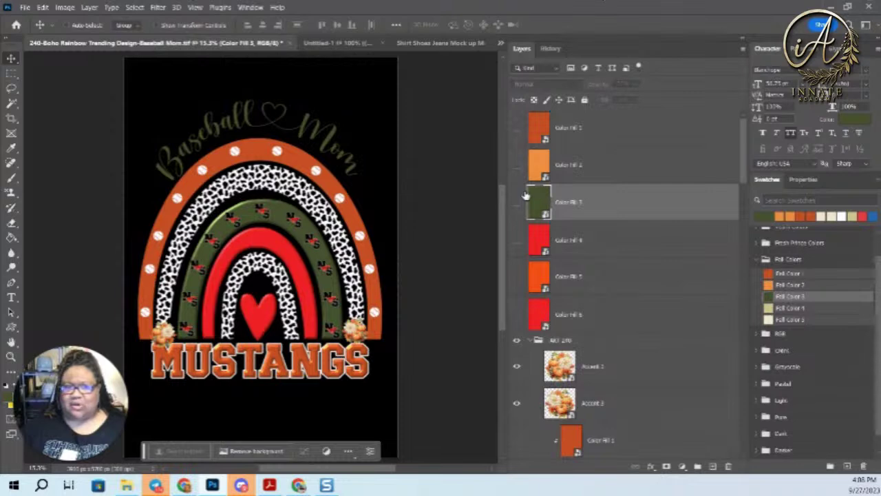
# Open the Color Fill 4 smart object, duplicate its hidden orange fill layer, and hide the red fill.
pyautogui.doubleClick(546, 252)
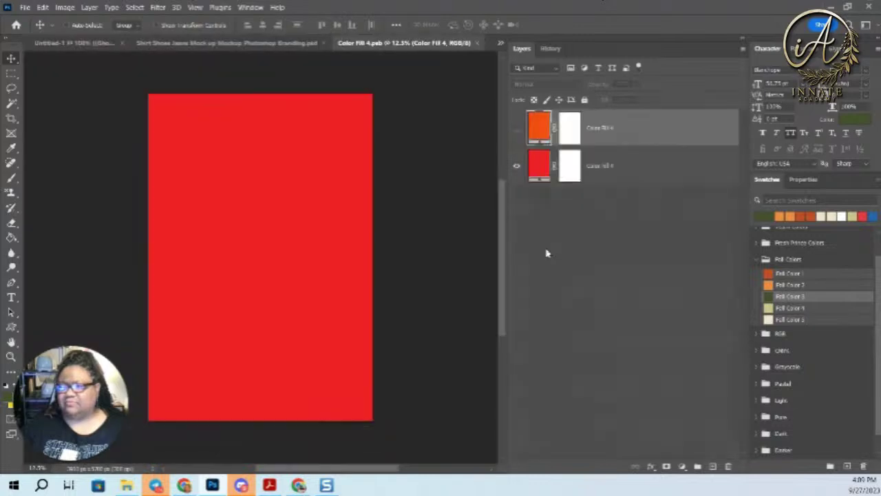
pyautogui.rightClick(651, 133)
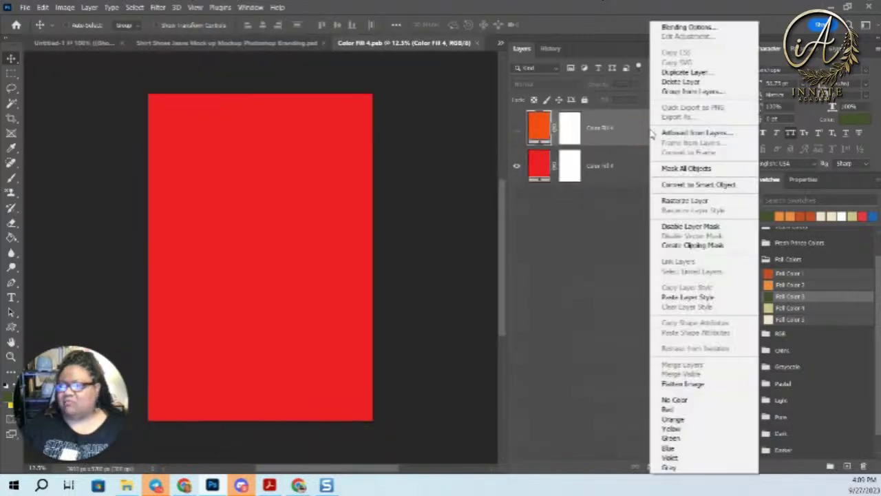
pyautogui.click(683, 72)
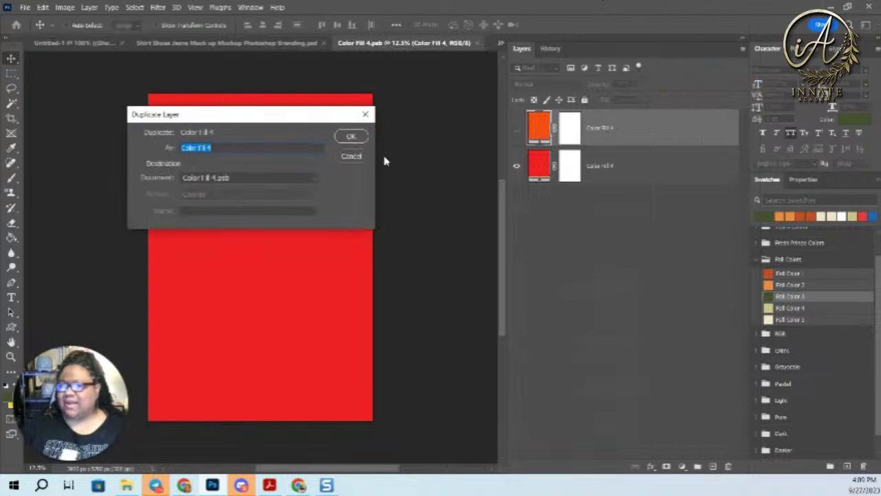
pyautogui.click(350, 136)
pyautogui.click(517, 202)
pyautogui.click(650, 129)
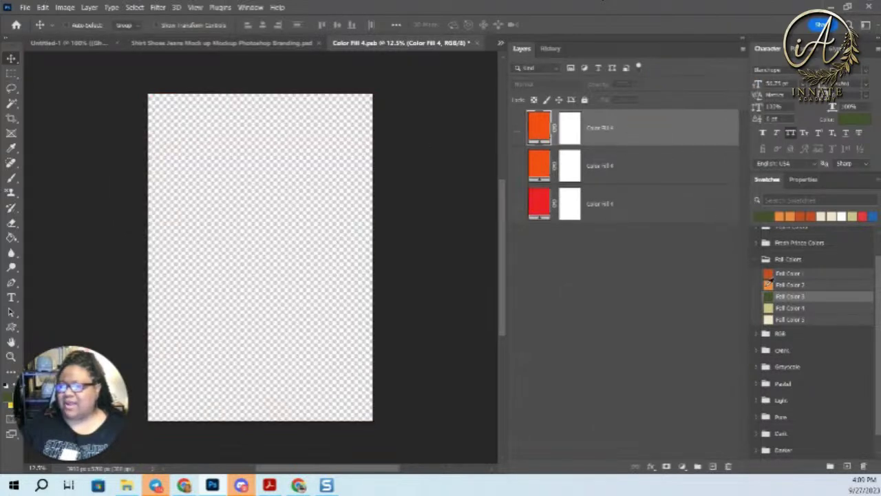
# Recolor the duplicated orange fill with Fall Color 4, make it visible, and save and close the Color Fill 4 smart object.
pyautogui.click(769, 308)
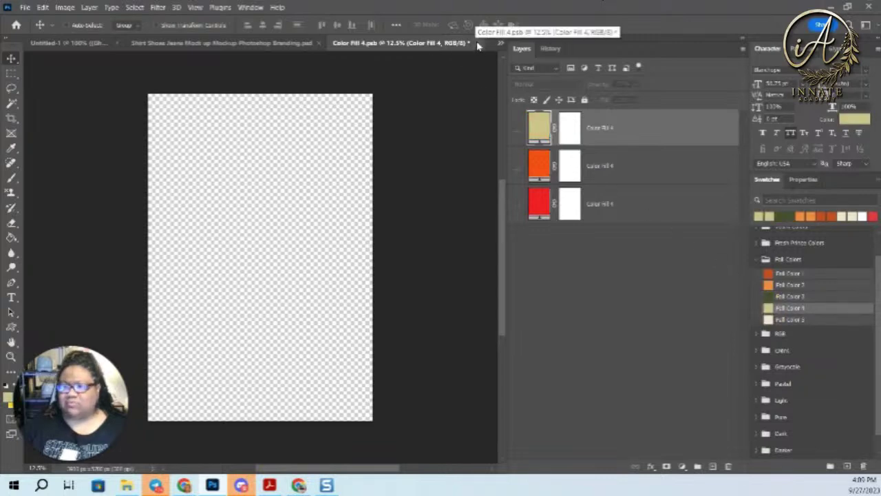
pyautogui.click(517, 128)
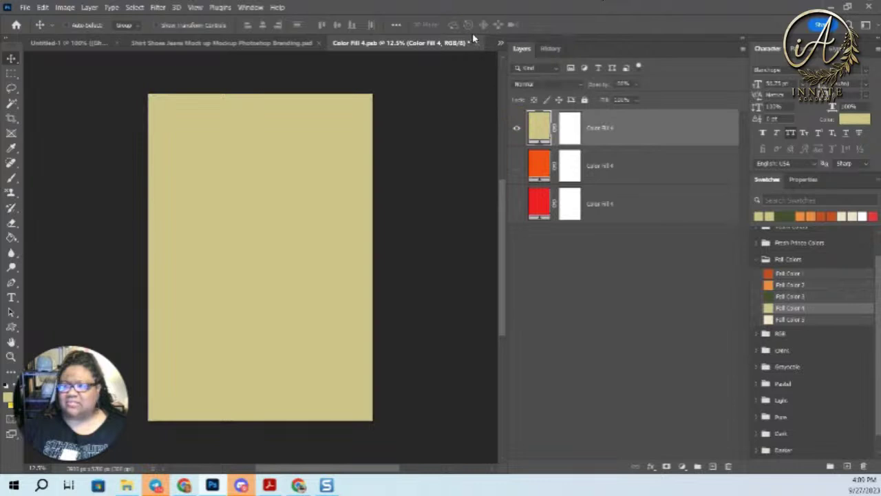
pyautogui.click(474, 43)
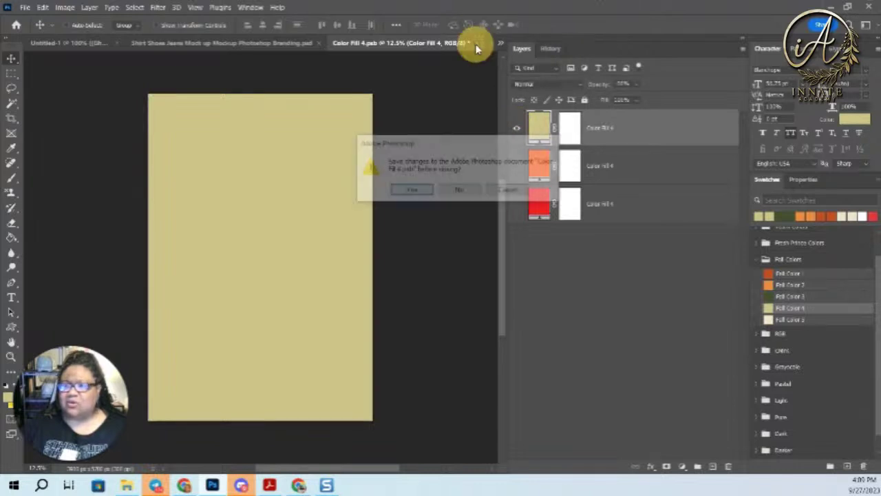
pyautogui.click(421, 192)
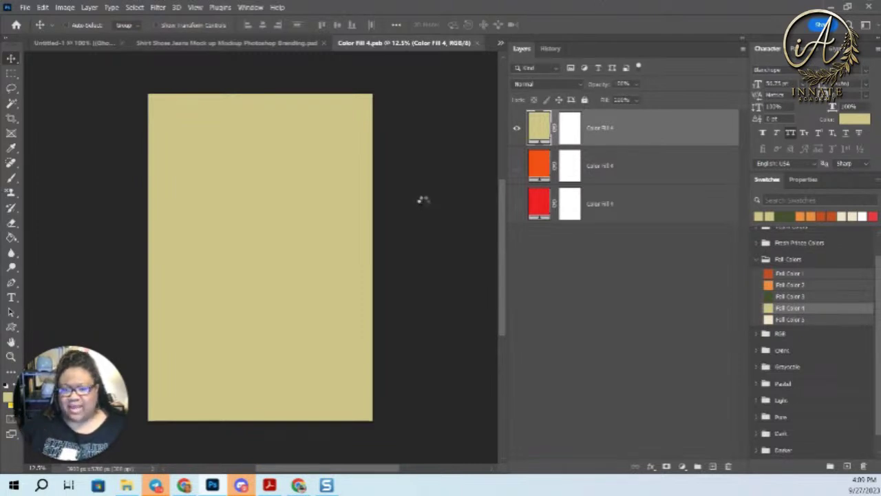
pyautogui.hotkey('ctrl', 'w')
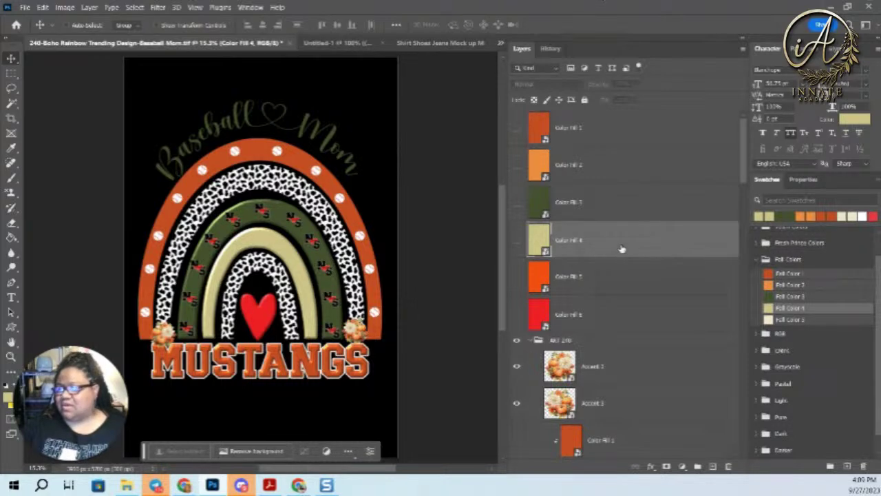
# Open the Color Fill 5 smart object, duplicate its orange fill layer, and hide the original orange fill.
pyautogui.click(547, 289)
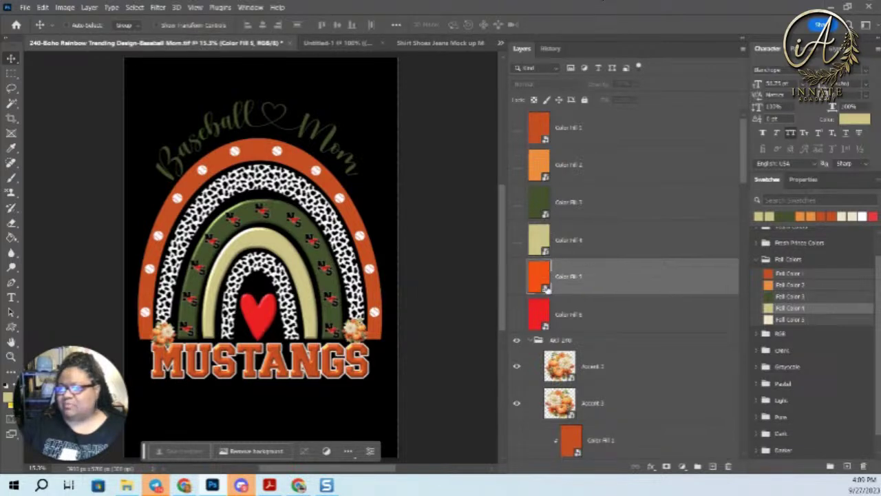
pyautogui.doubleClick(547, 289)
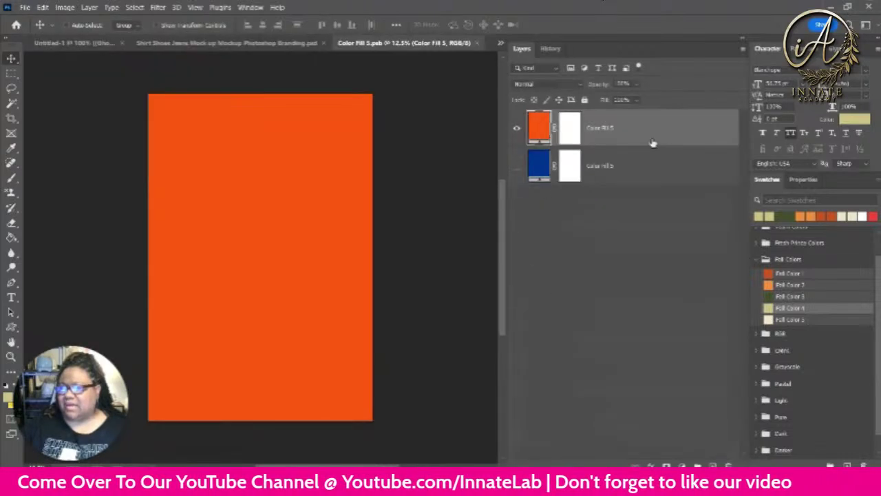
pyautogui.rightClick(656, 132)
pyautogui.click(695, 72)
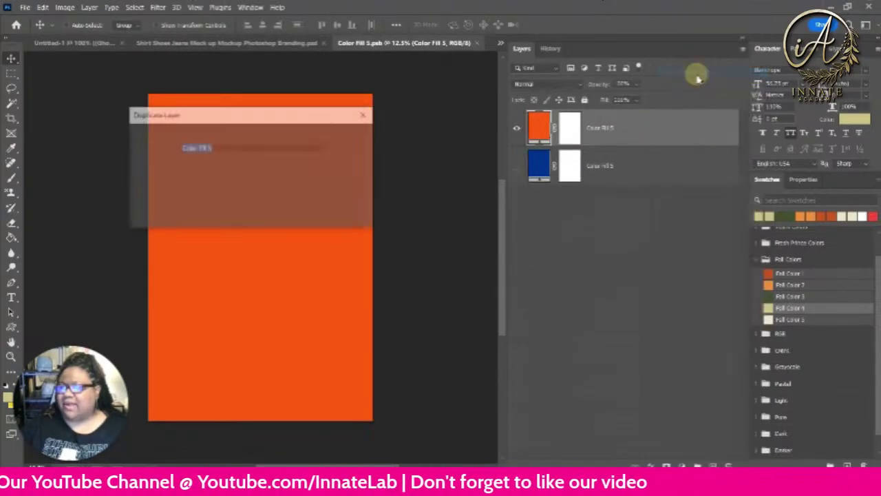
pyautogui.click(349, 135)
pyautogui.click(515, 168)
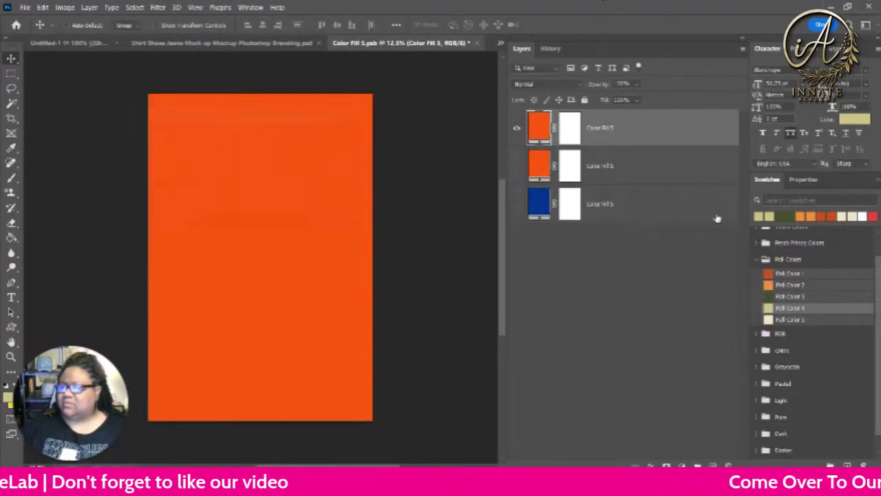
# Recolor the duplicated fill with Fall Color 5, and save and close the Color Fill 5 smart object.
pyautogui.click(776, 317)
pyautogui.click(480, 43)
pyautogui.click(411, 190)
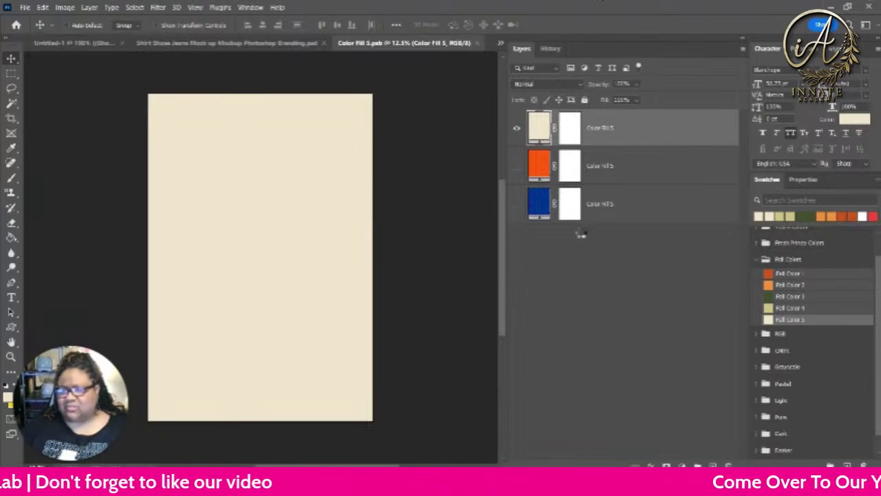
pyautogui.hotkey('ctrl', 'Tab')
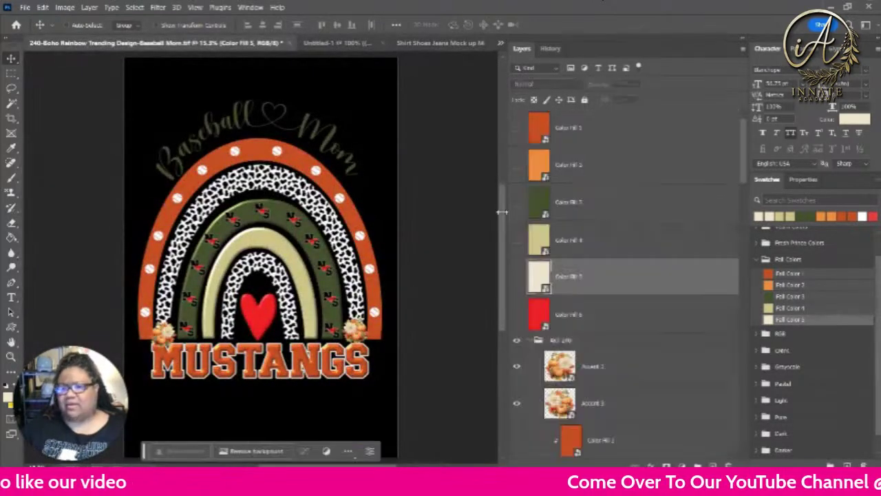
# Open the Color Fill 6 smart object, duplicate its red fill layer, and hide the original red fill.
pyautogui.click(544, 328)
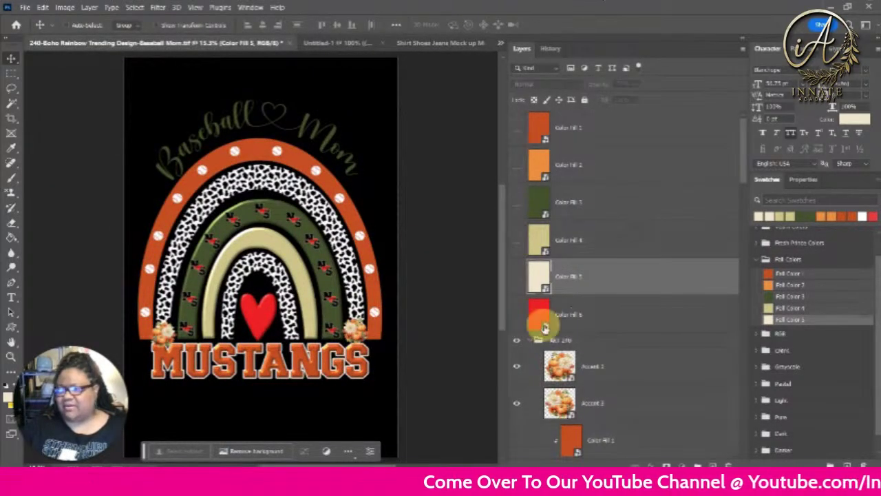
pyautogui.doubleClick(544, 328)
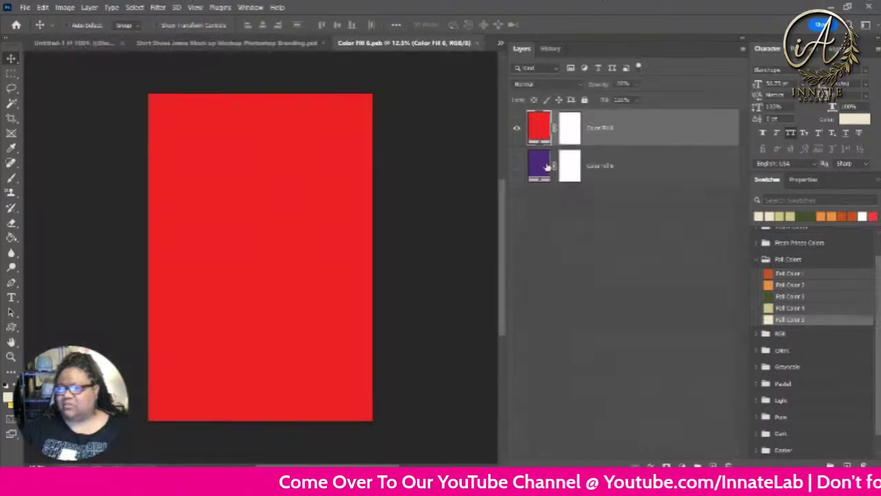
pyautogui.rightClick(639, 132)
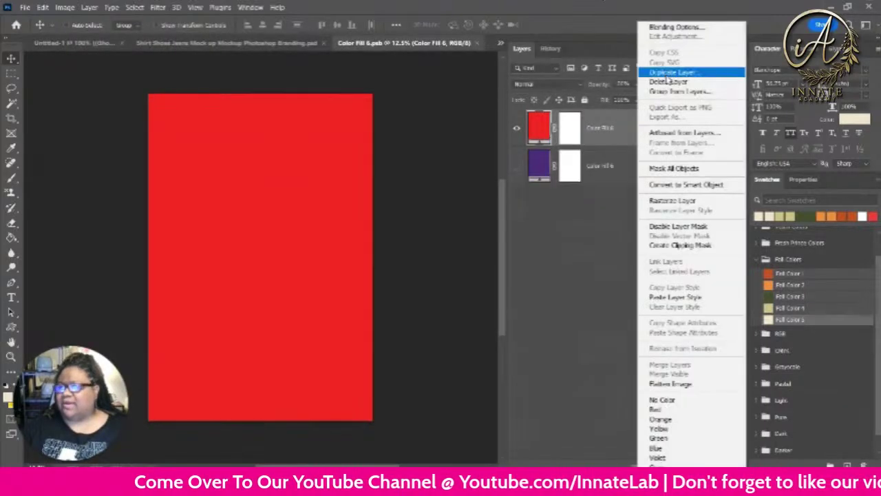
pyautogui.click(667, 73)
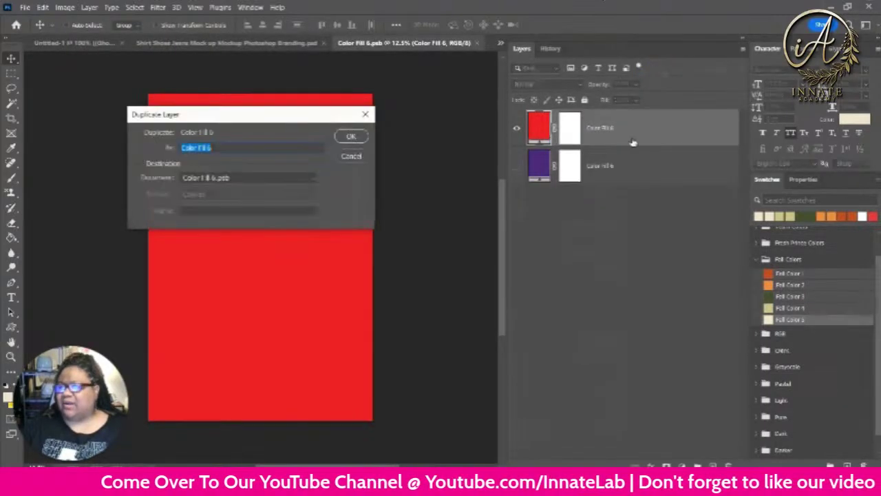
pyautogui.click(350, 138)
pyautogui.click(517, 166)
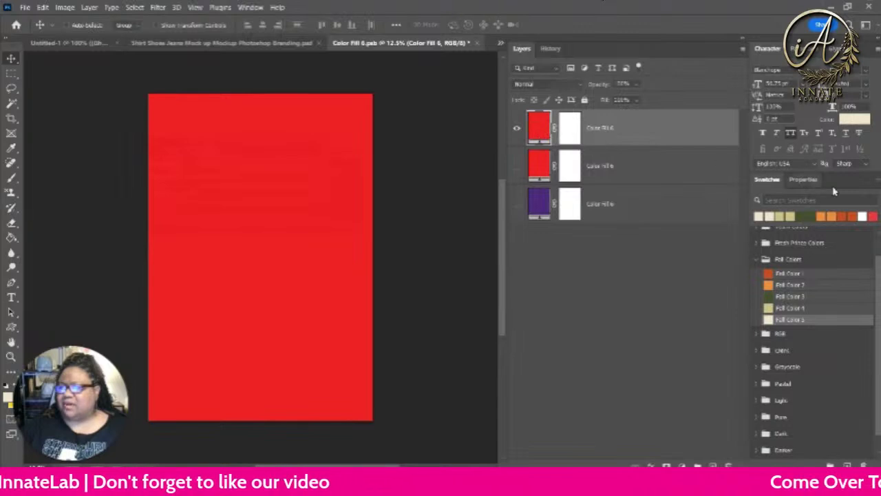
# Recolor the duplicated fill with the recently used white swatch, and save and close the Color Fill 6 smart object.
pyautogui.click(866, 216)
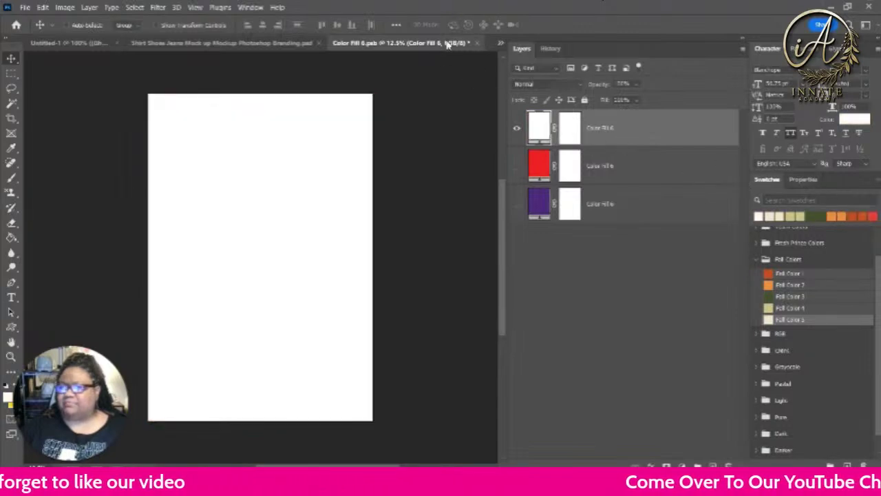
pyautogui.click(477, 43)
pyautogui.click(411, 192)
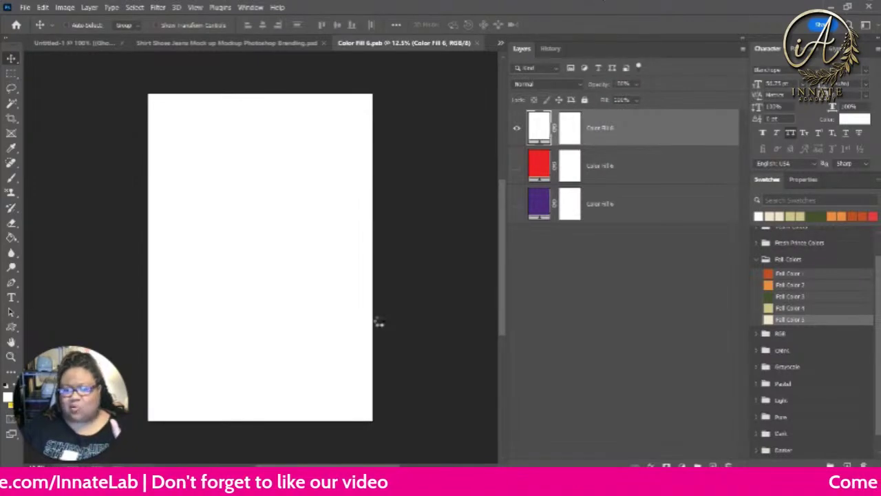
pyautogui.hotkey('ctrl', 'w')
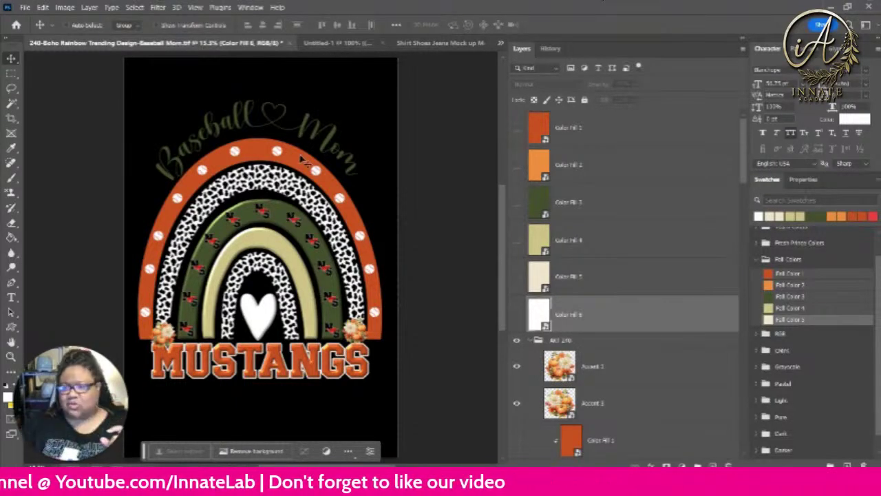
# Select the Pattern Fill 1 layer on the outer leopard-print arch and open its smart object contents.
pyautogui.rightClick(278, 189)
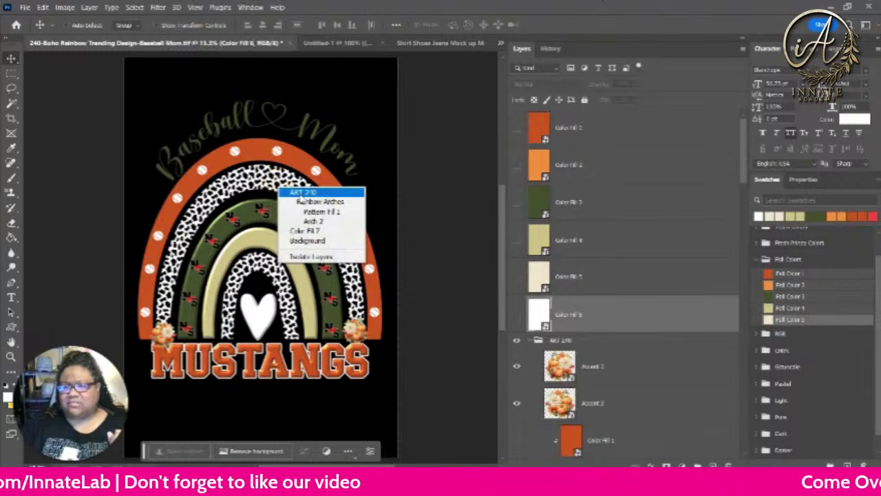
pyautogui.click(322, 212)
pyautogui.scroll(-3, 640, 381)
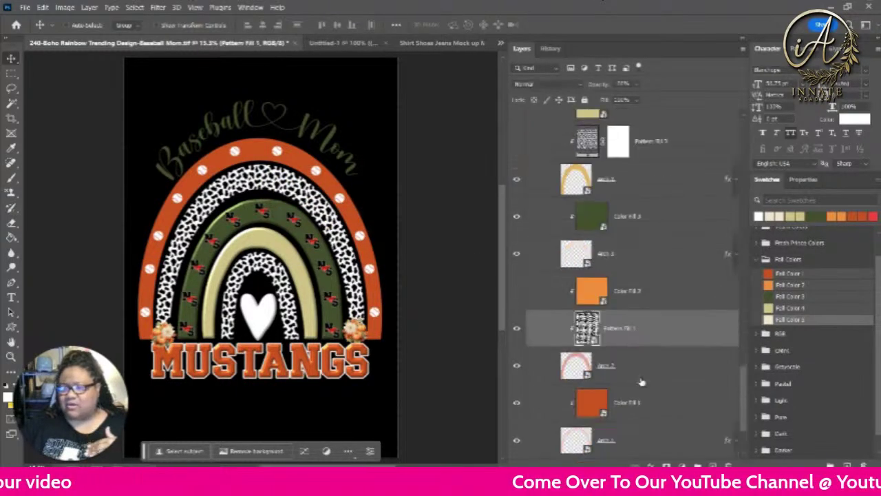
pyautogui.doubleClick(590, 337)
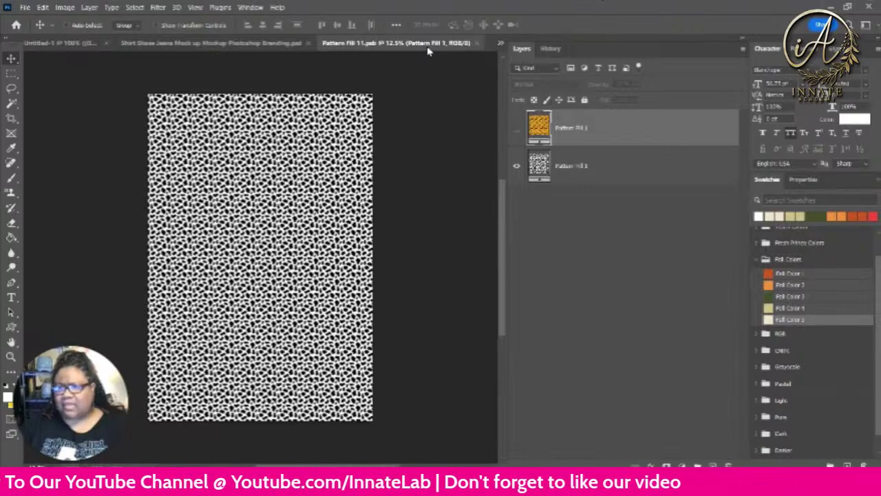
# Switch to the Untitled-1 document and place the fall pumpkin pattern image as a new top layer.
pyautogui.click(498, 44)
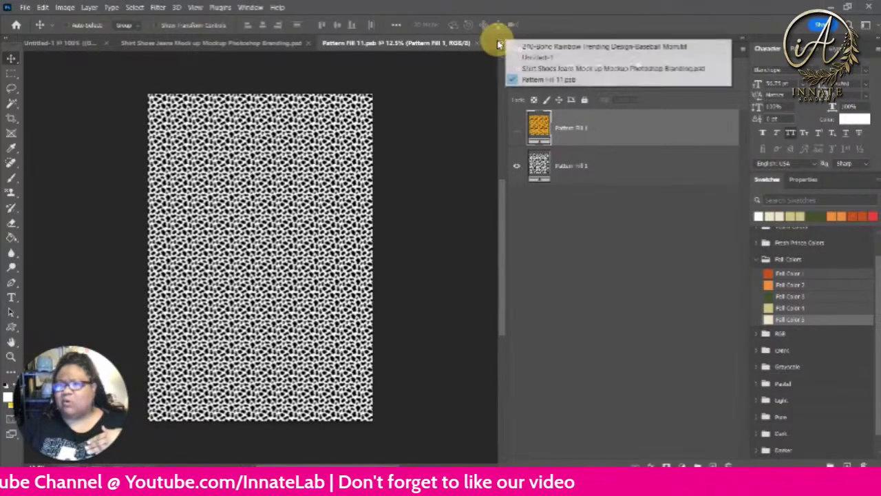
pyautogui.click(531, 57)
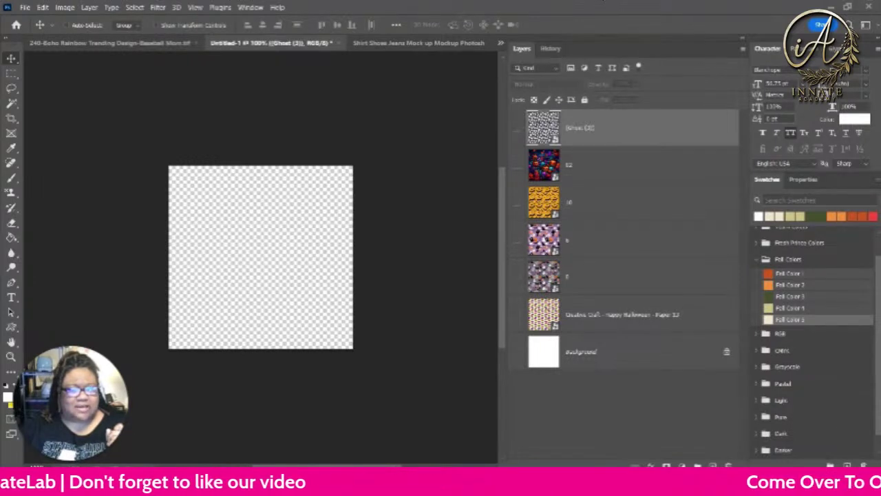
pyautogui.moveTo(65, 186); pyautogui.dragTo(241, 259)
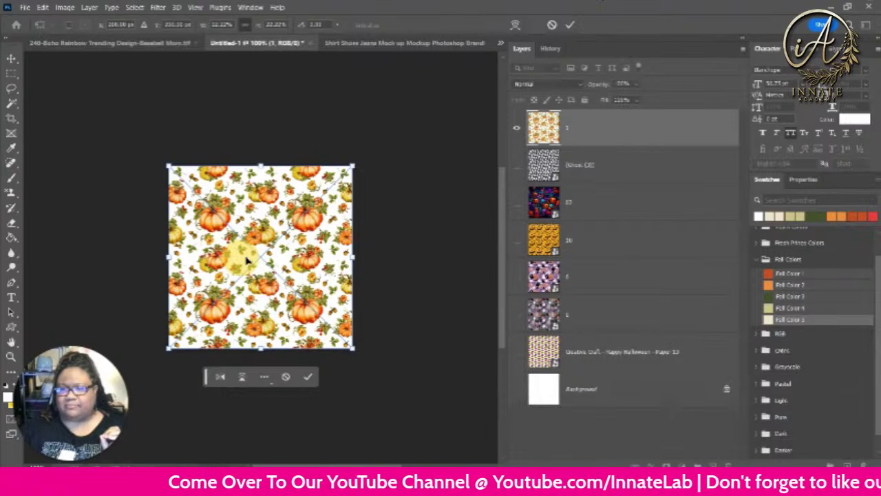
pyautogui.press('Return')
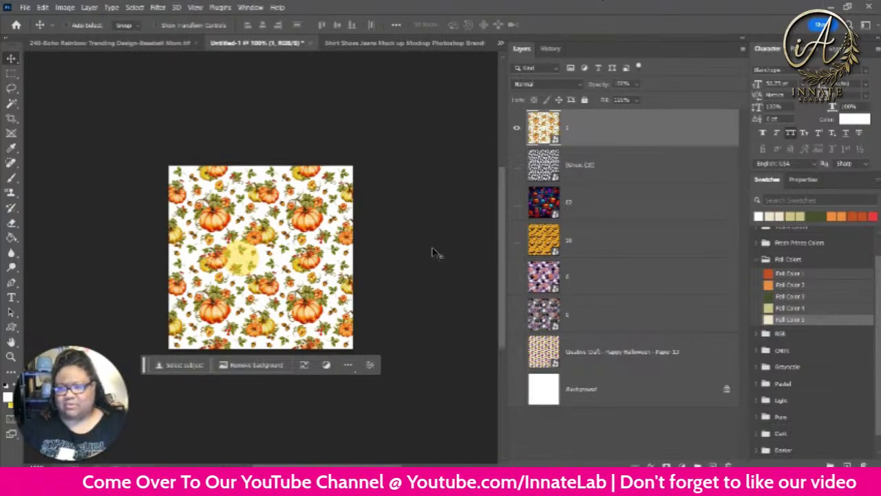
pyautogui.click(595, 129)
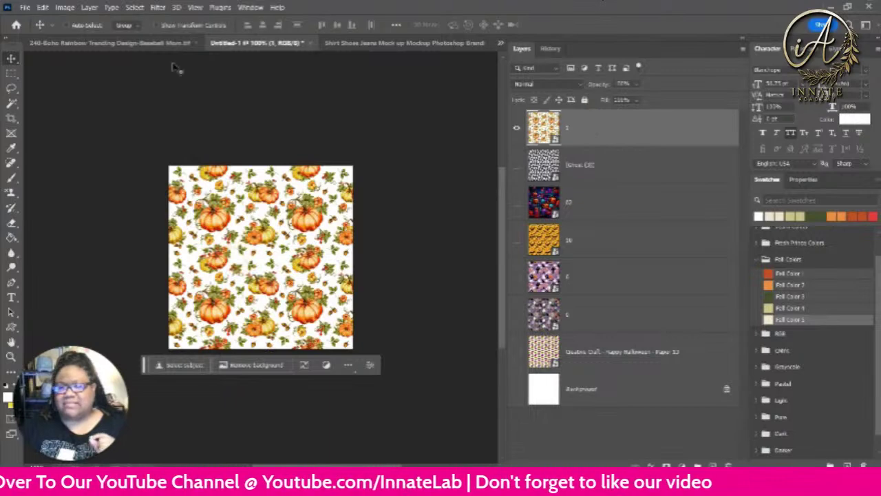
# Define the placed pumpkin artwork as a pattern named Fall Pumpkin.
pyautogui.click(25, 8)
pyautogui.click(24, 8)
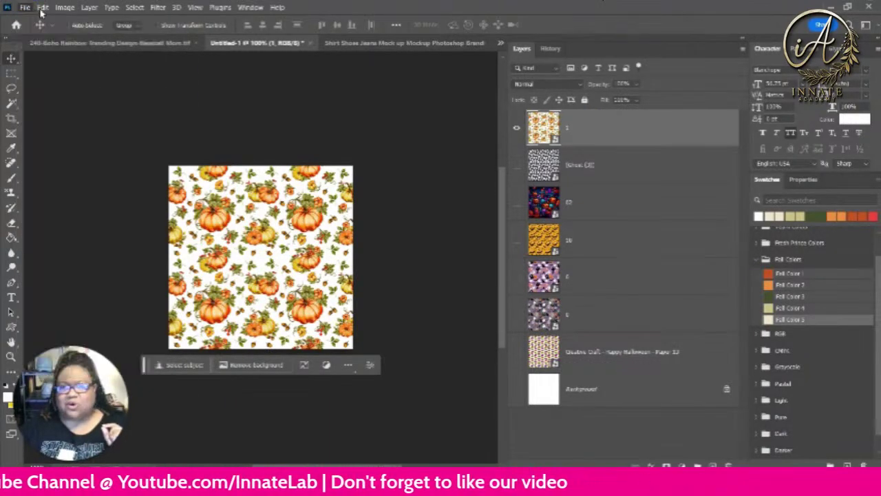
pyautogui.click(42, 8)
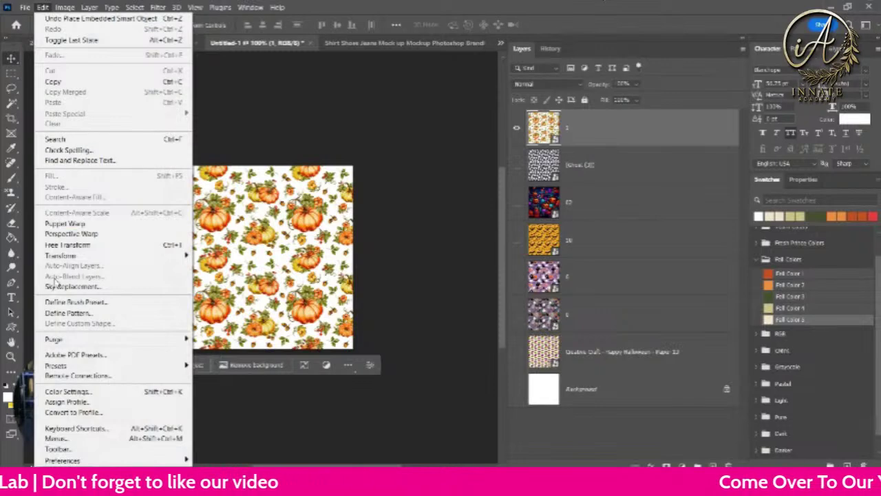
pyautogui.click(67, 312)
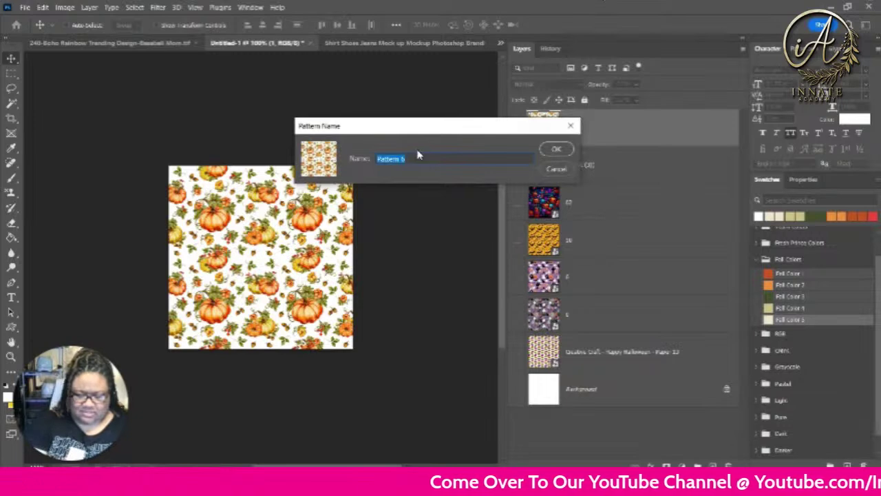
pyautogui.write('Fall Pumpkin')
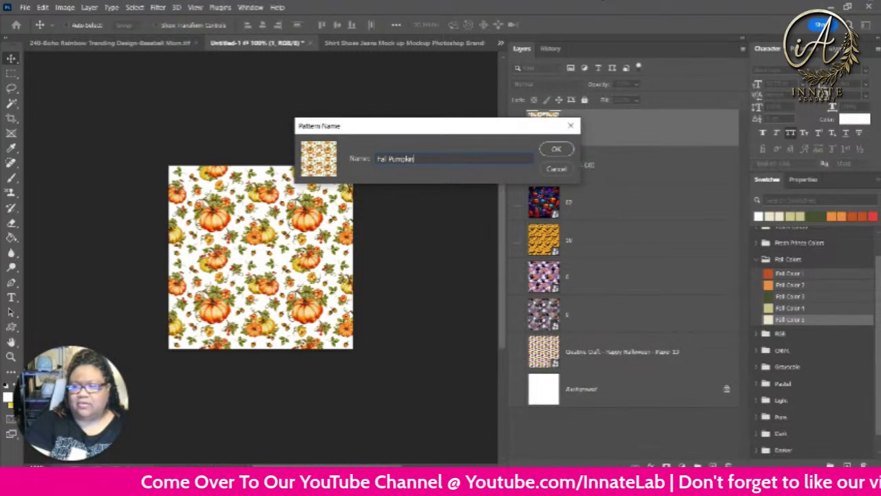
pyautogui.click(556, 150)
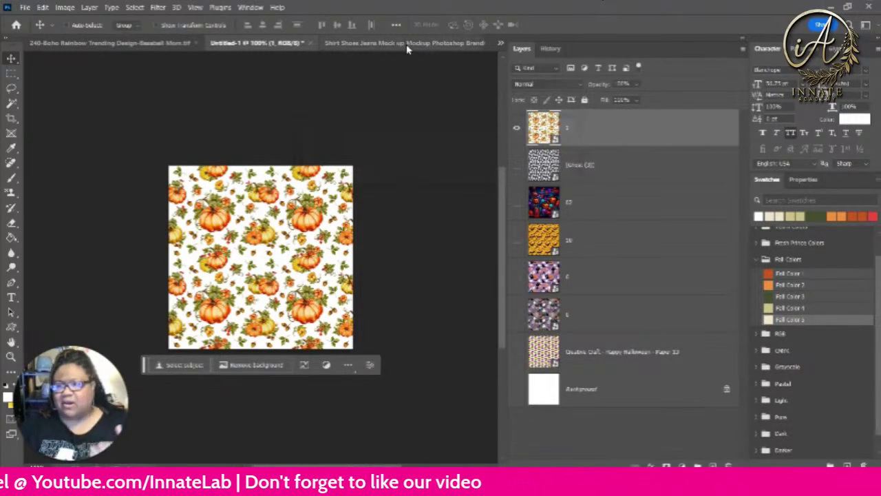
# In Pattern Fill 11.psb, duplicate the hidden orange bat pattern fill, and show the copy in place of the leopard fill.
pyautogui.click(500, 44)
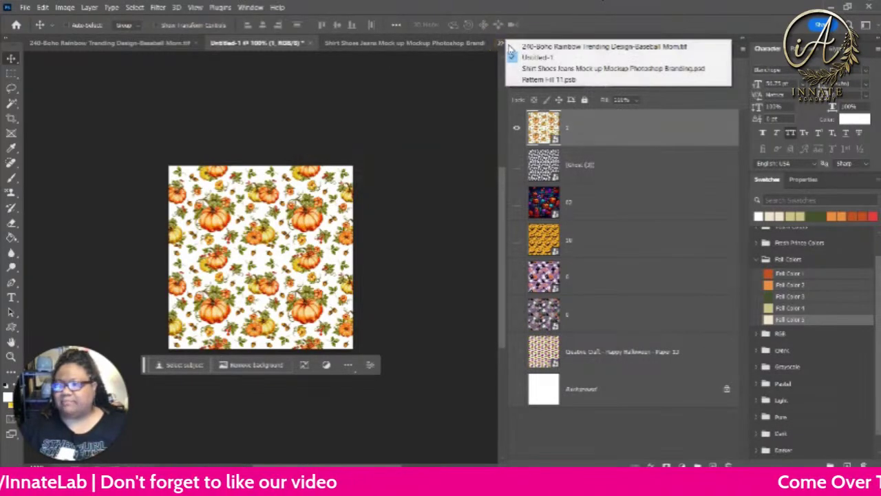
pyautogui.click(533, 49)
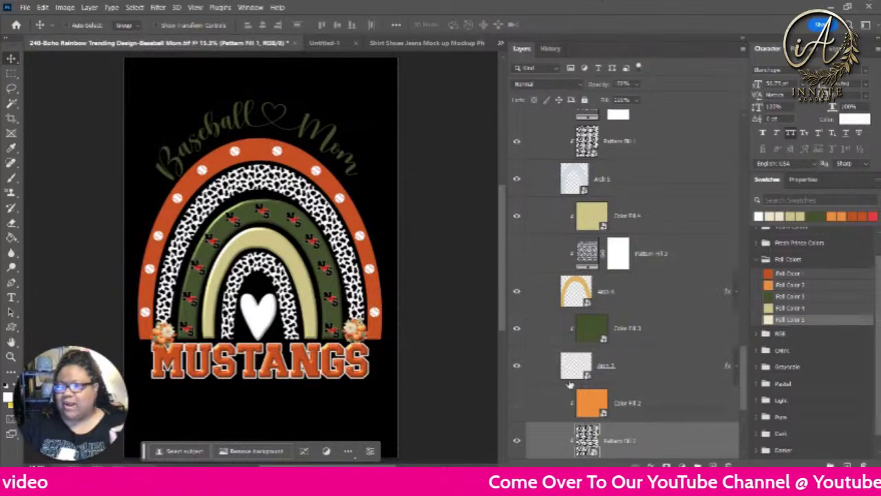
pyautogui.click(500, 44)
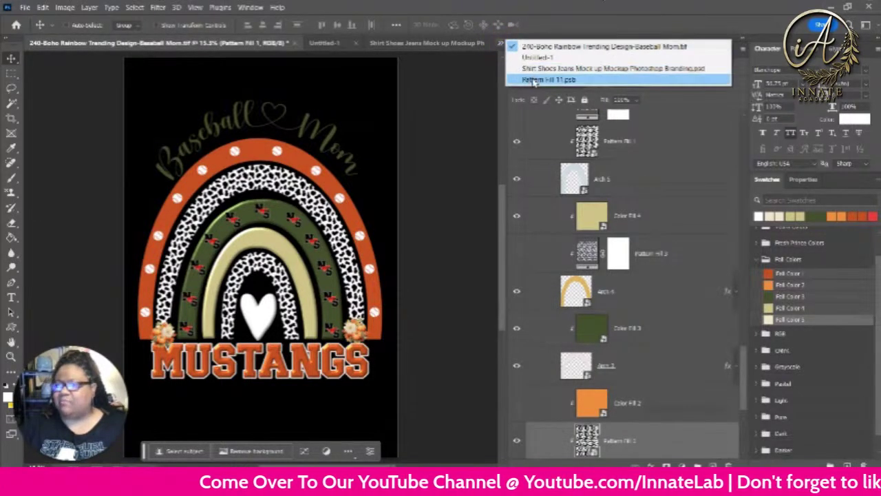
pyautogui.click(531, 82)
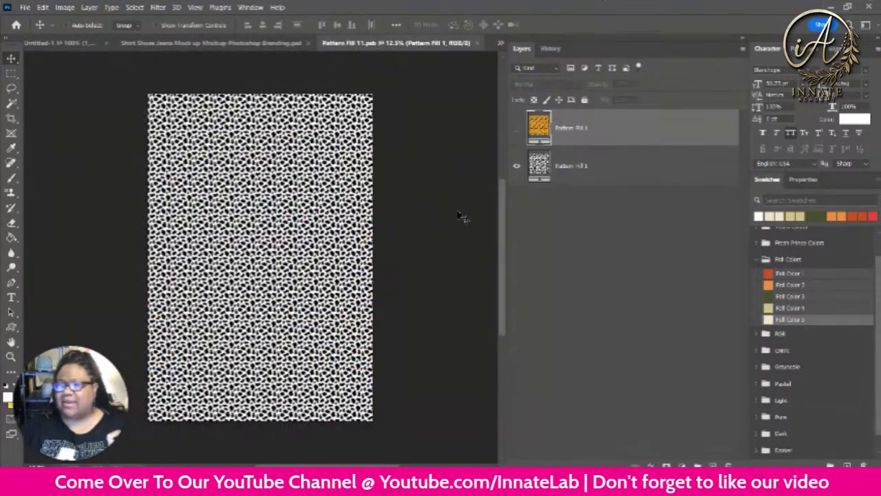
pyautogui.click(601, 138)
pyautogui.rightClick(643, 132)
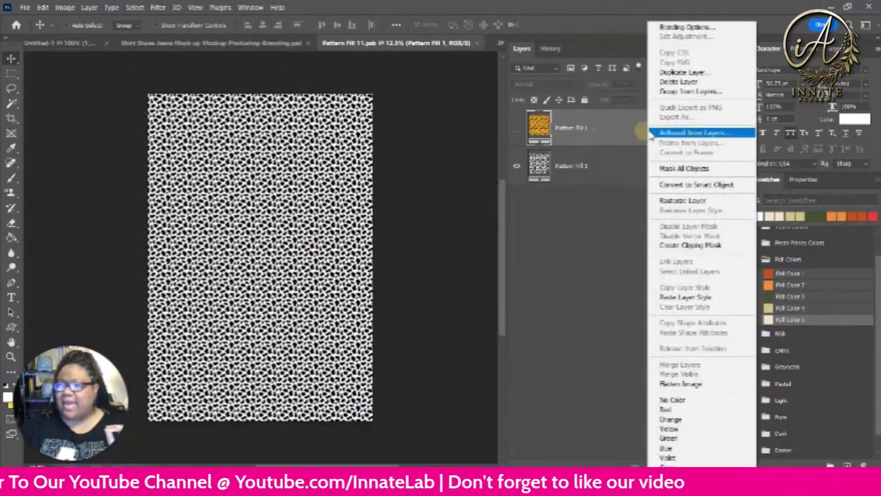
pyautogui.click(697, 73)
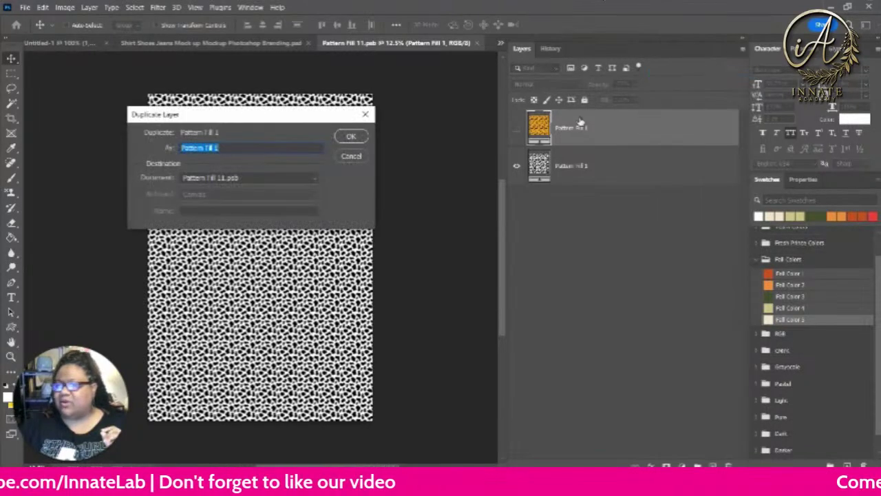
pyautogui.click(351, 138)
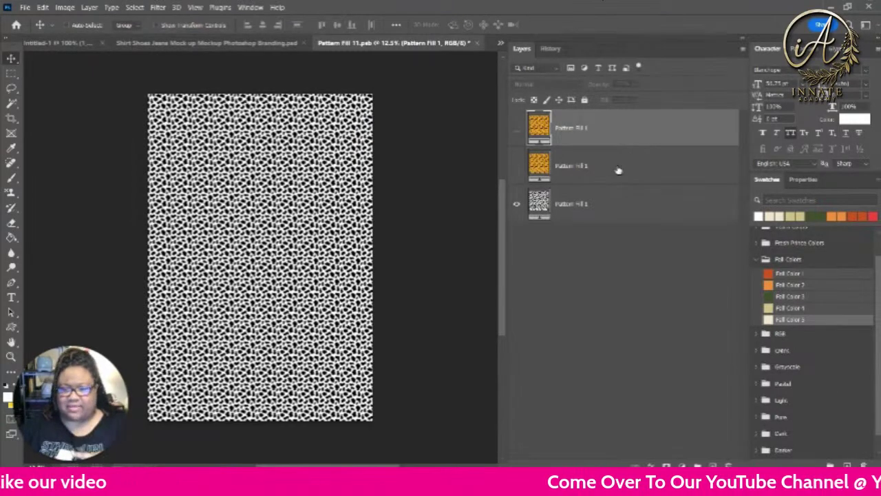
pyautogui.click(518, 206)
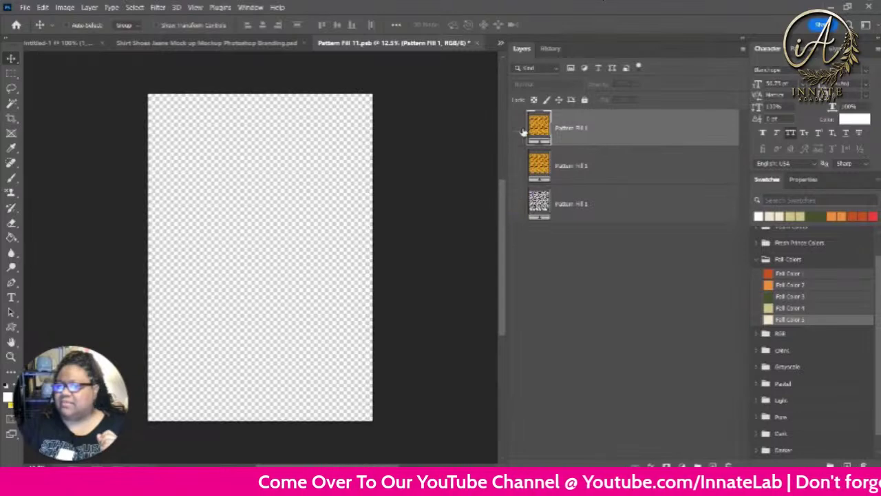
pyautogui.click(517, 128)
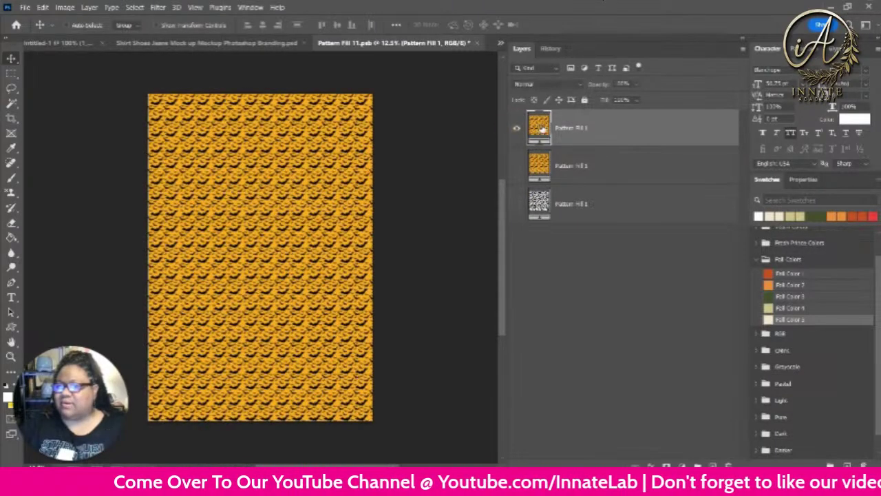
# Replace the duplicated fill's bat pattern with the Fall Pumpkin pattern.
pyautogui.doubleClick(543, 128)
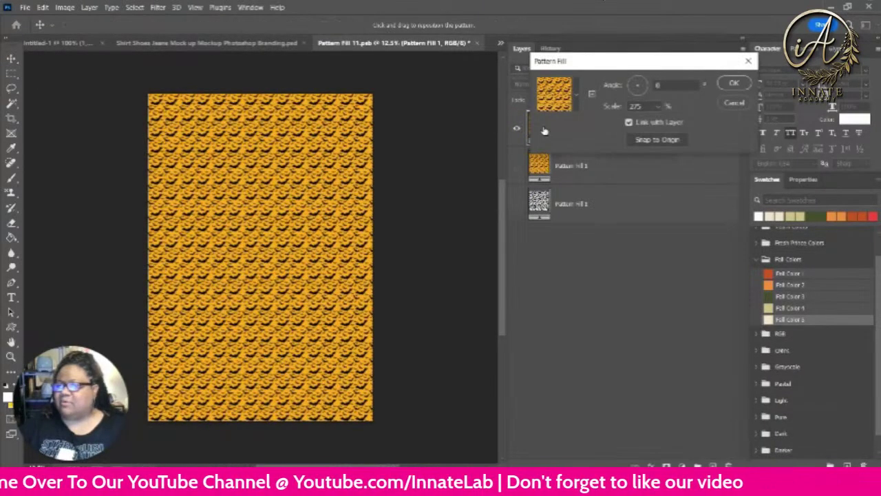
pyautogui.click(577, 91)
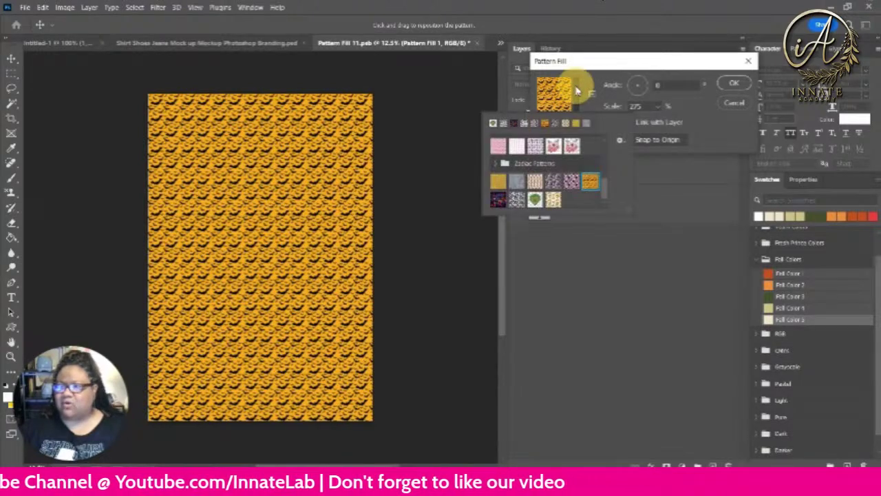
pyautogui.click(599, 190)
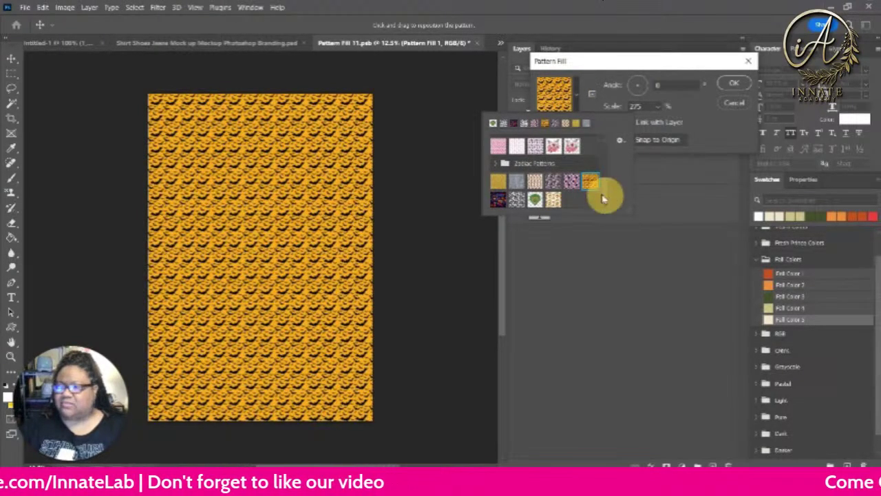
pyautogui.click(554, 201)
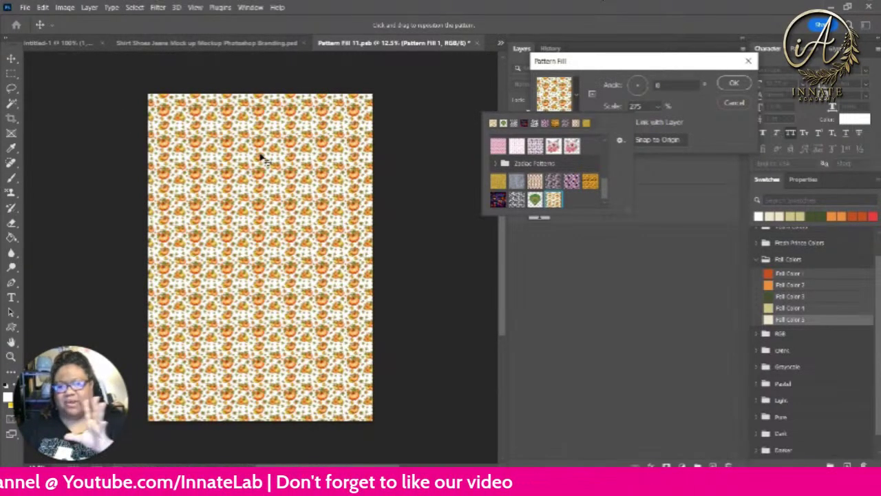
pyautogui.click(597, 81)
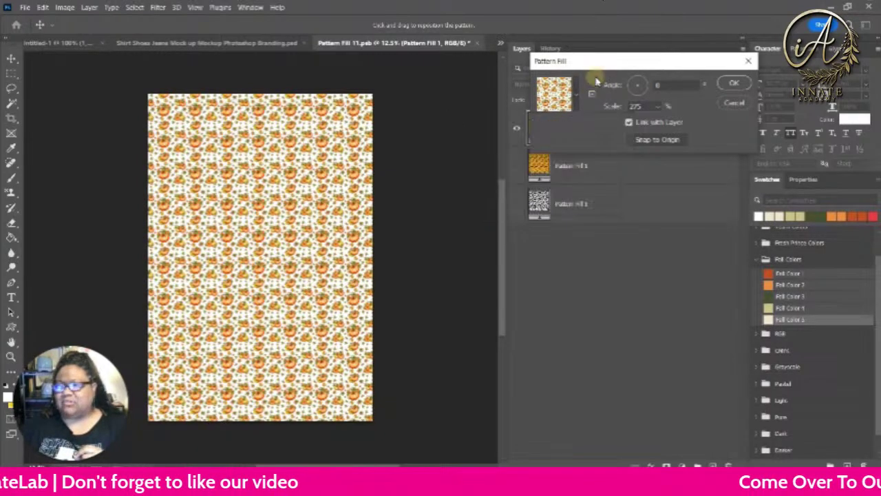
# Set the pumpkin pattern fill's scale to 297% and its angle to about 42 degrees.
pyautogui.click(659, 107)
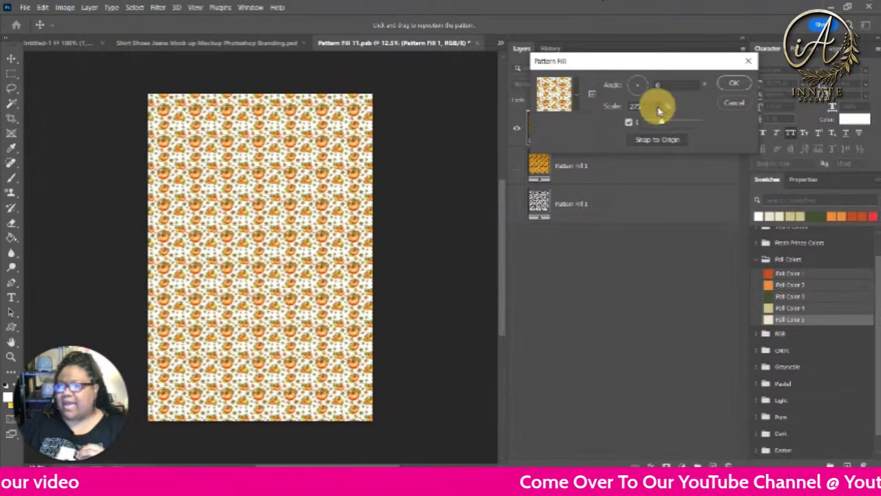
pyautogui.moveTo(662, 123); pyautogui.dragTo(658, 124)
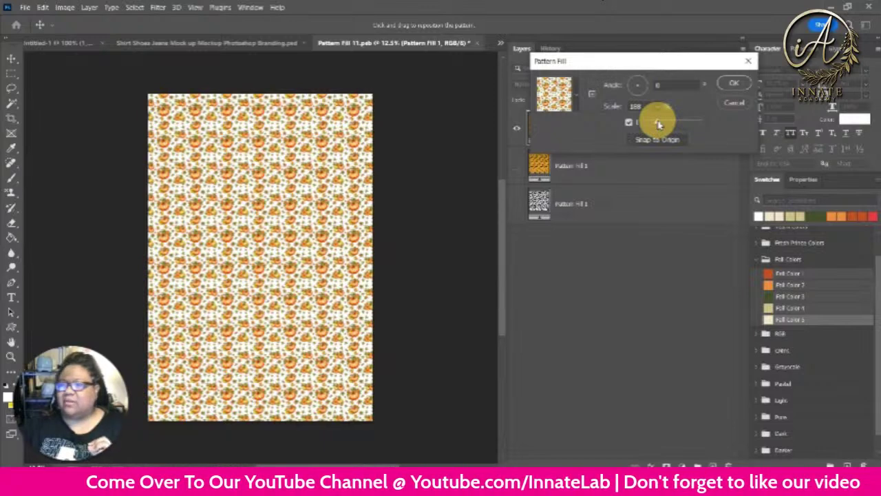
pyautogui.moveTo(658, 123); pyautogui.dragTo(664, 123)
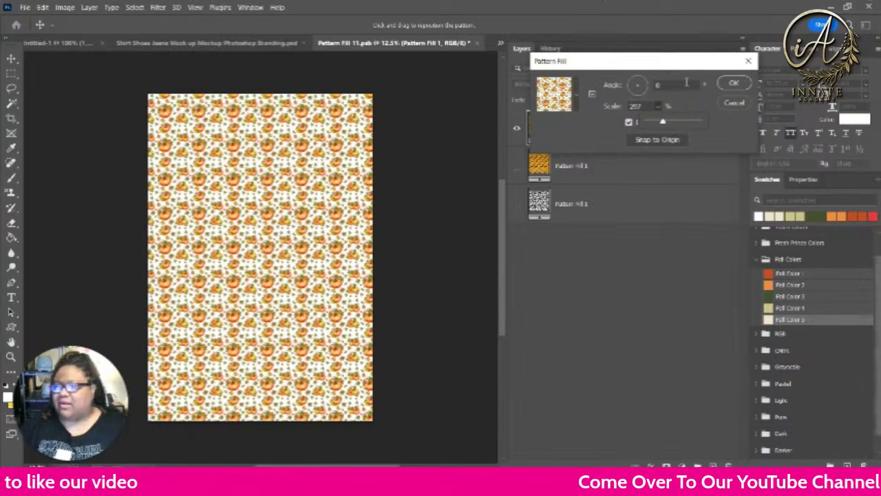
pyautogui.click(646, 87)
pyautogui.moveTo(648, 88)
pyautogui.mouseDown()
pyautogui.moveTo(639, 83)
pyautogui.moveTo(646, 99)
pyautogui.mouseUp()
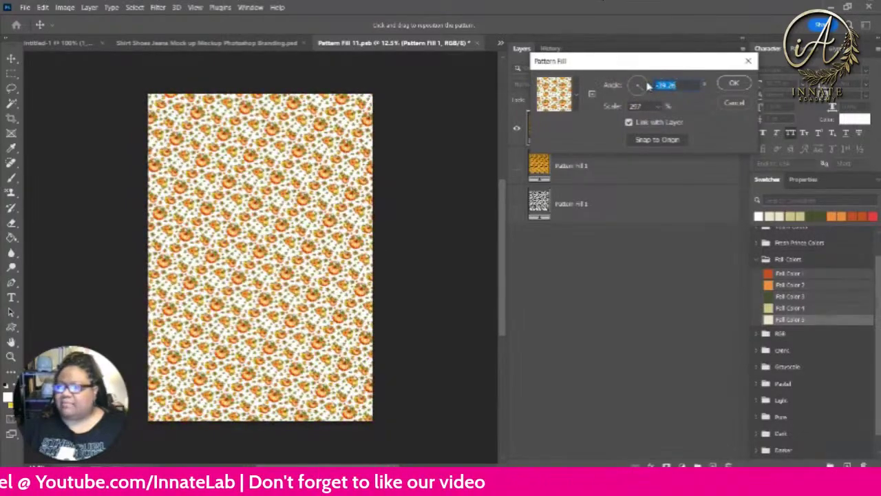
pyautogui.moveTo(649, 86); pyautogui.dragTo(641, 84)
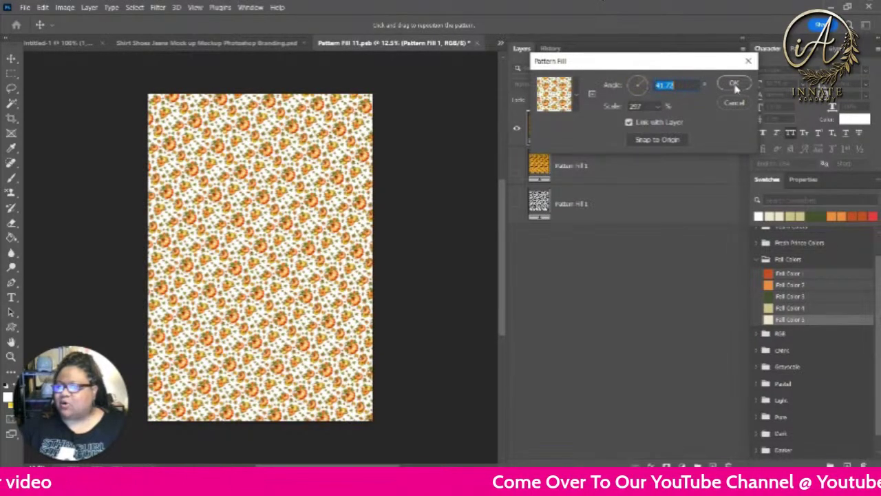
pyautogui.click(734, 83)
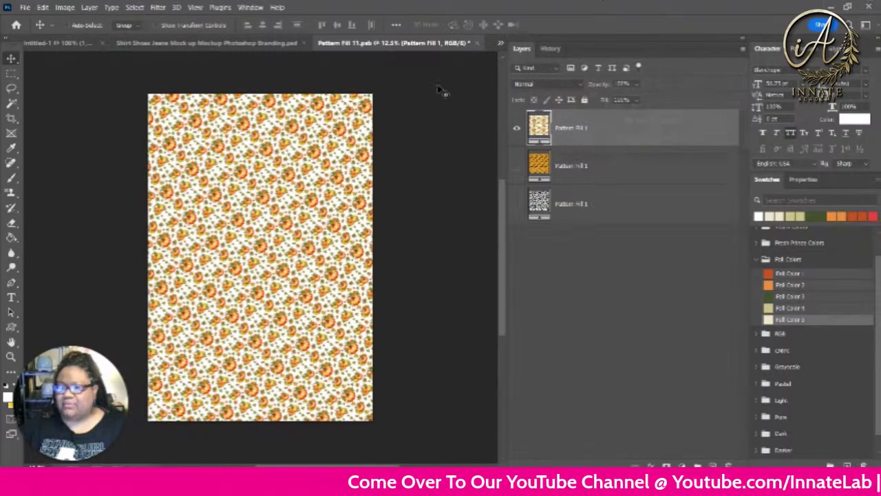
# Save and close the Pattern Fill 11.psb smart object to update the rainbow design.
pyautogui.click(478, 44)
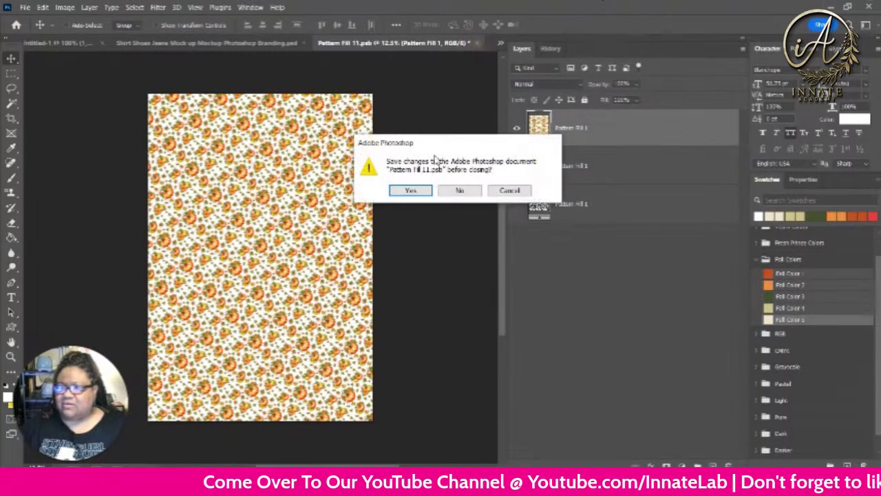
pyautogui.click(413, 190)
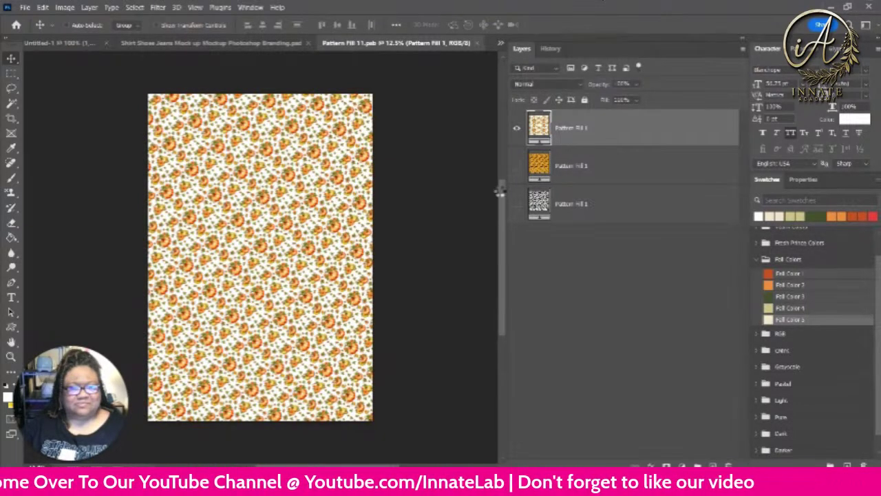
pyautogui.hotkey('ctrl', 'w')
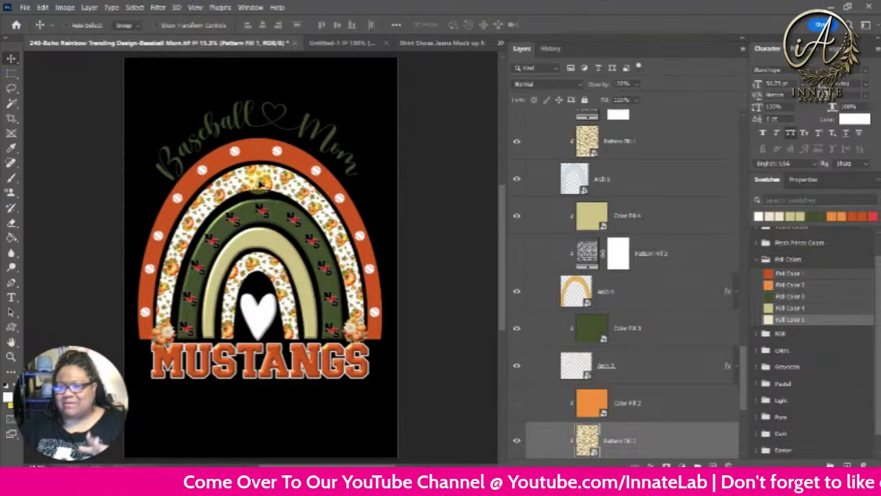
# On the innermost arch, hide the pumpkin Pattern Fill 1 and show the purple Halloween Pattern Fill 2 in its place.
pyautogui.rightClick(292, 314)
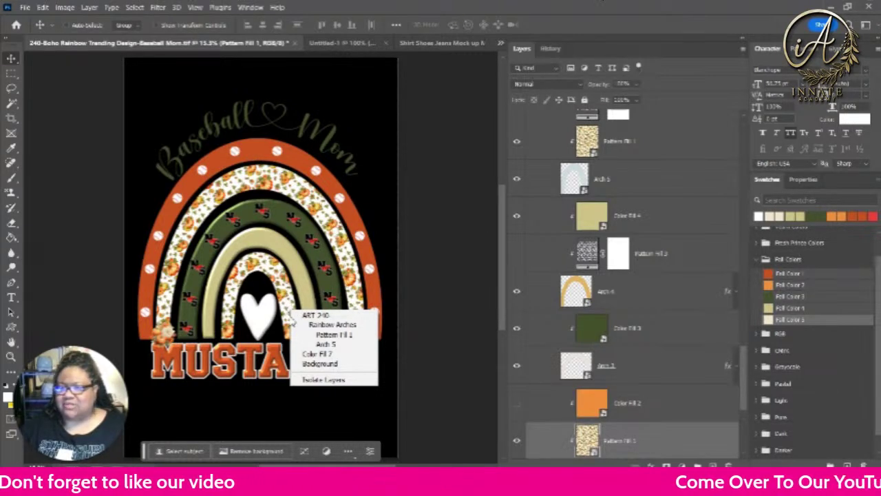
pyautogui.click(267, 274)
pyautogui.rightClick(267, 274)
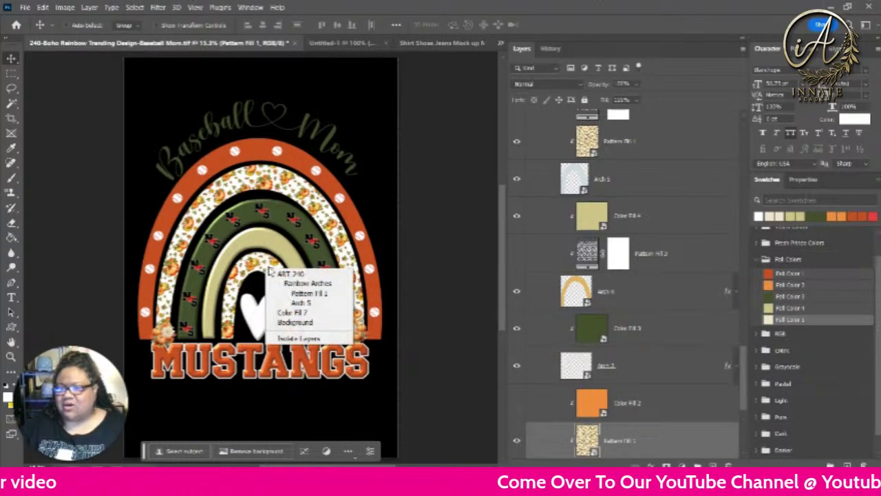
pyautogui.click(321, 294)
pyautogui.scroll(3, 652, 200)
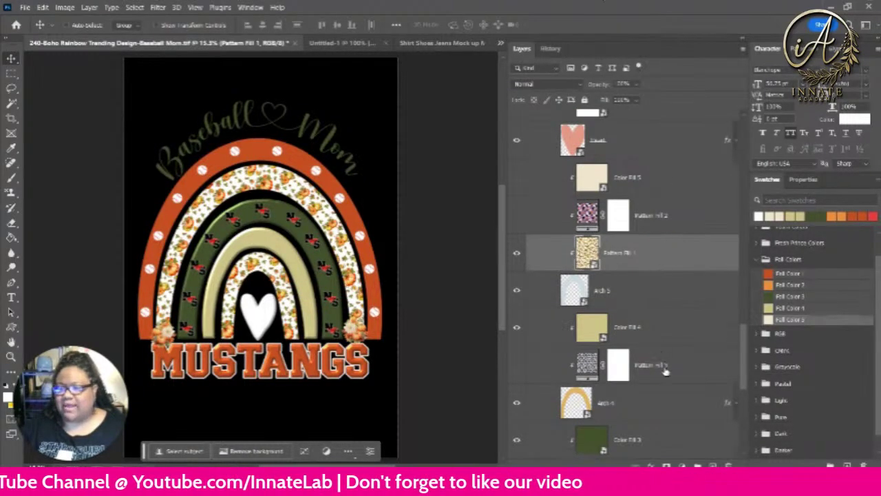
pyautogui.rightClick(277, 191)
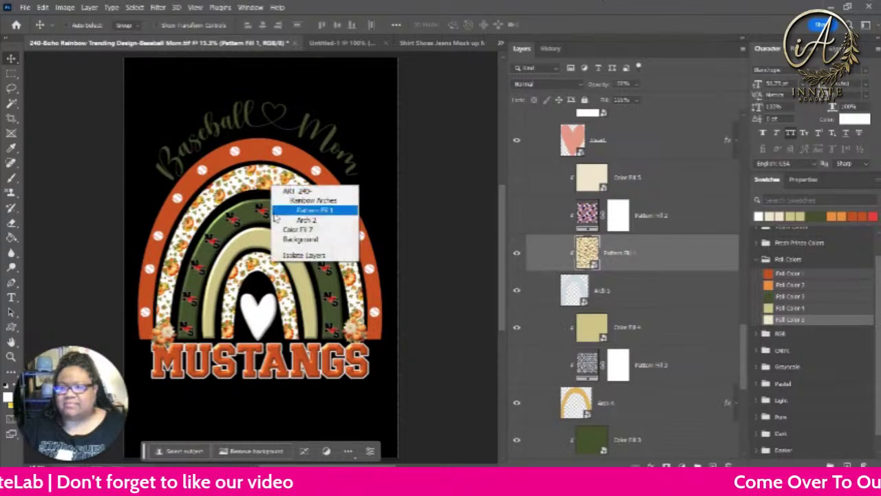
pyautogui.click(263, 274)
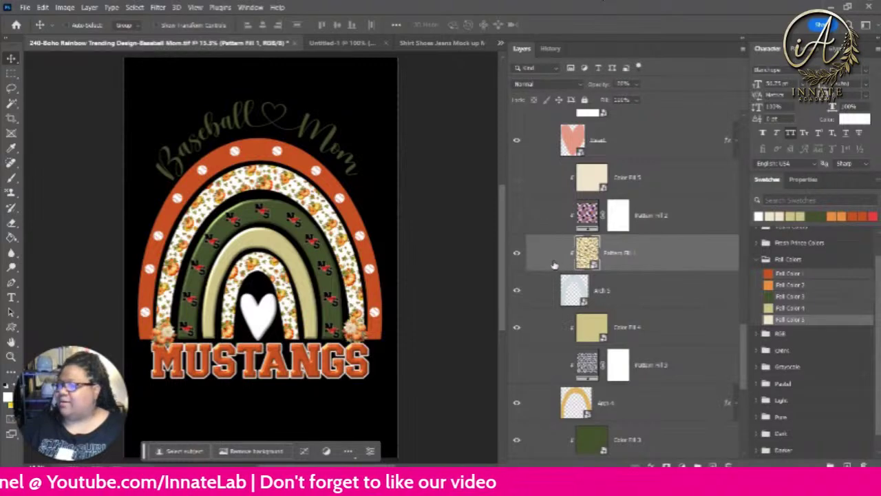
pyautogui.rightClick(268, 263)
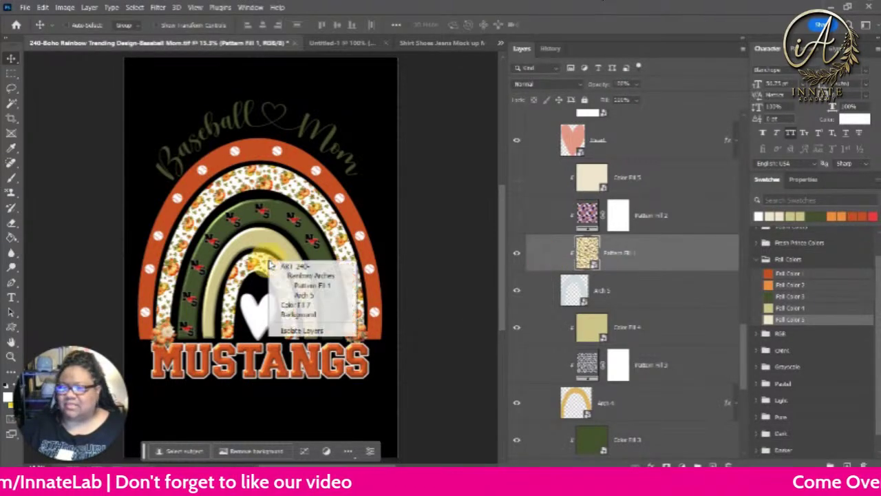
pyautogui.click(303, 285)
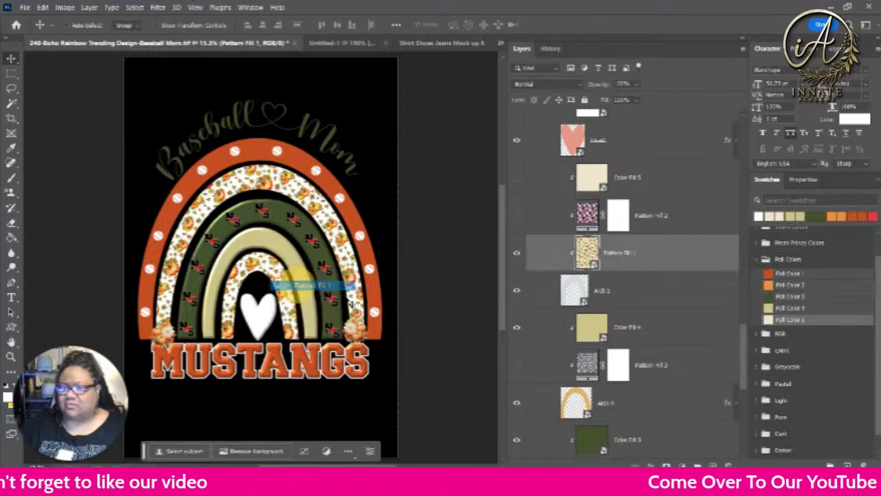
pyautogui.click(516, 253)
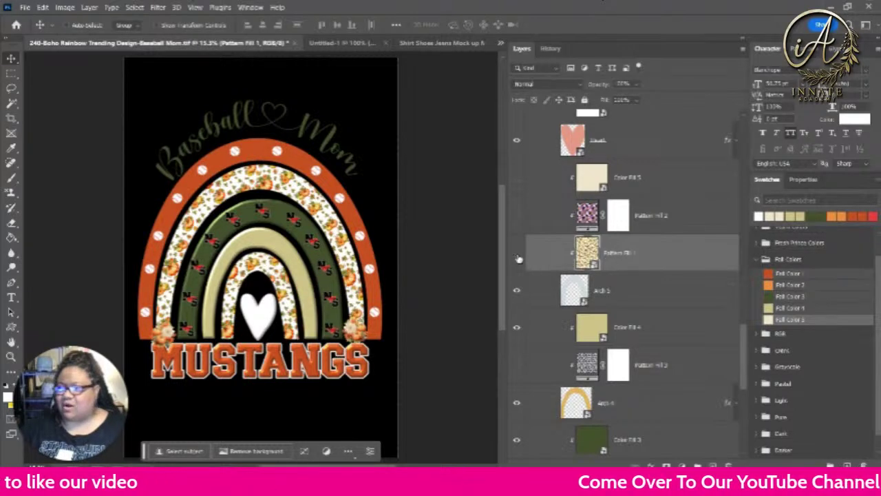
pyautogui.click(518, 215)
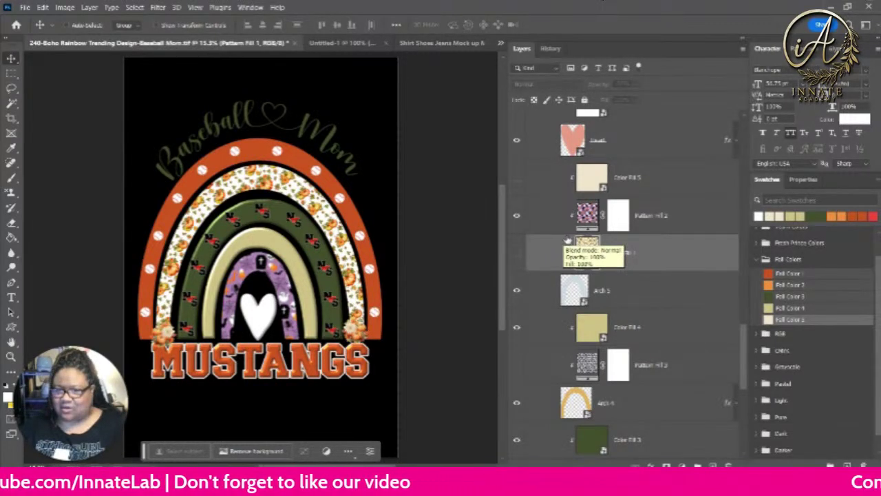
pyautogui.click(589, 215)
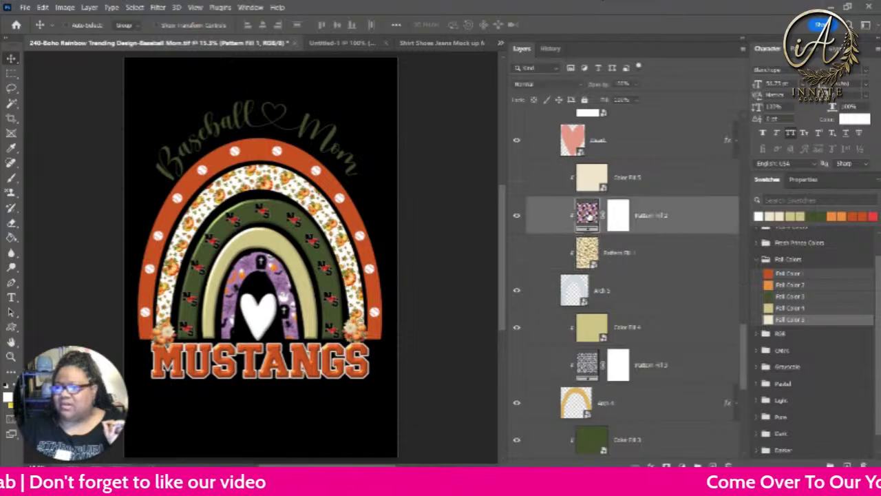
pyautogui.doubleClick(589, 216)
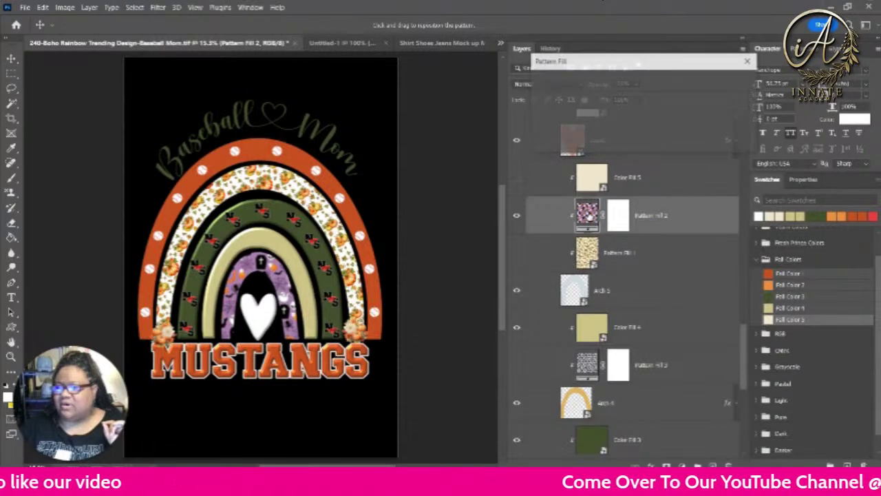
pyautogui.press('Escape')
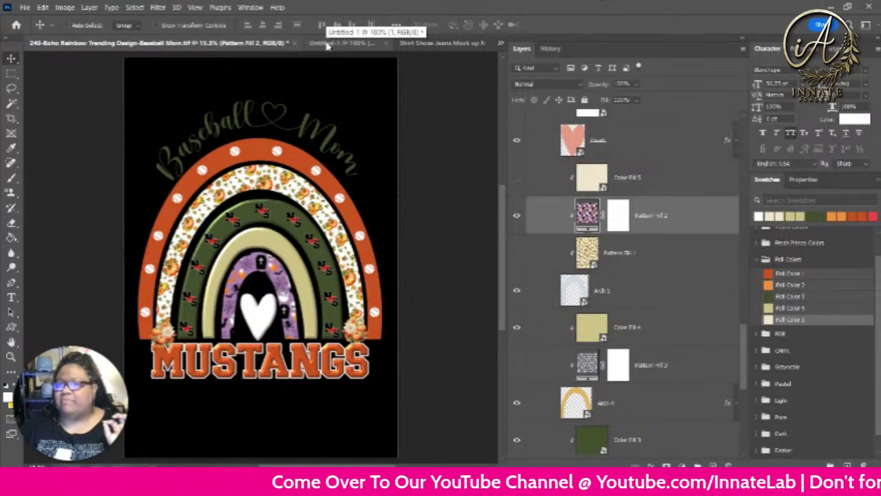
# In the Untitled-1 document, place the green and white gingham image as a new layer above the pumpkin pattern.
pyautogui.click(329, 43)
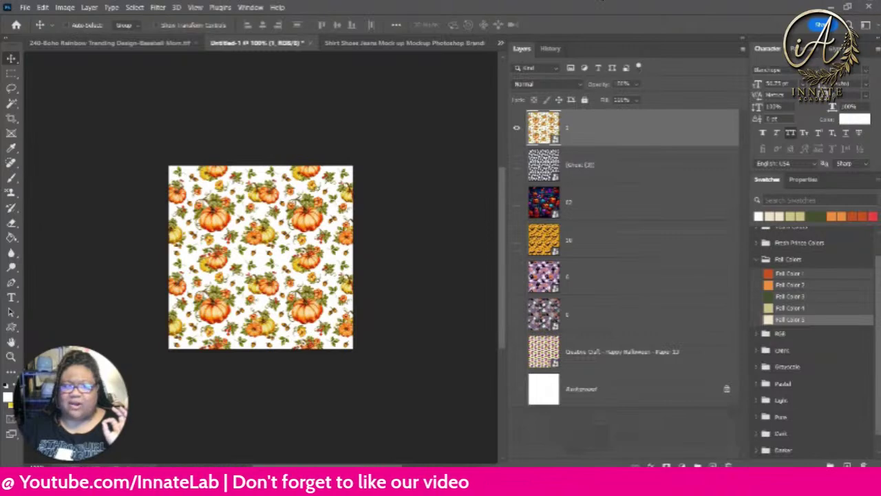
pyautogui.moveTo(146, 210); pyautogui.dragTo(280, 274)
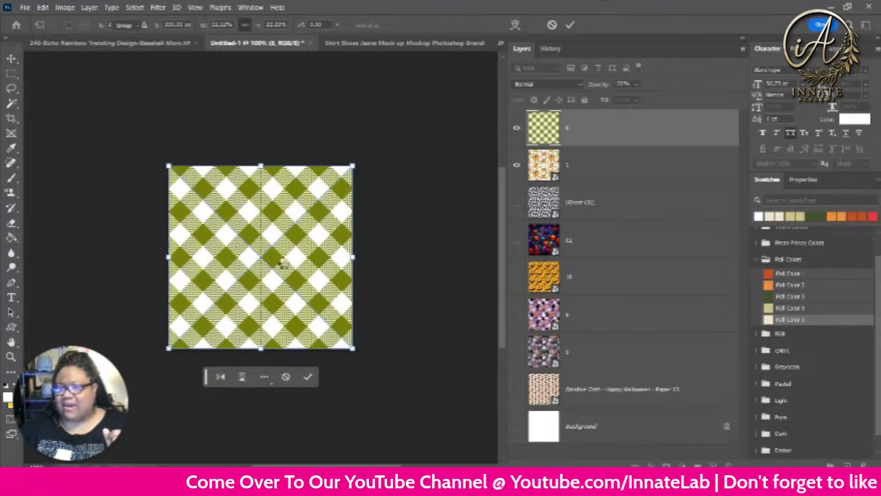
pyautogui.press('Return')
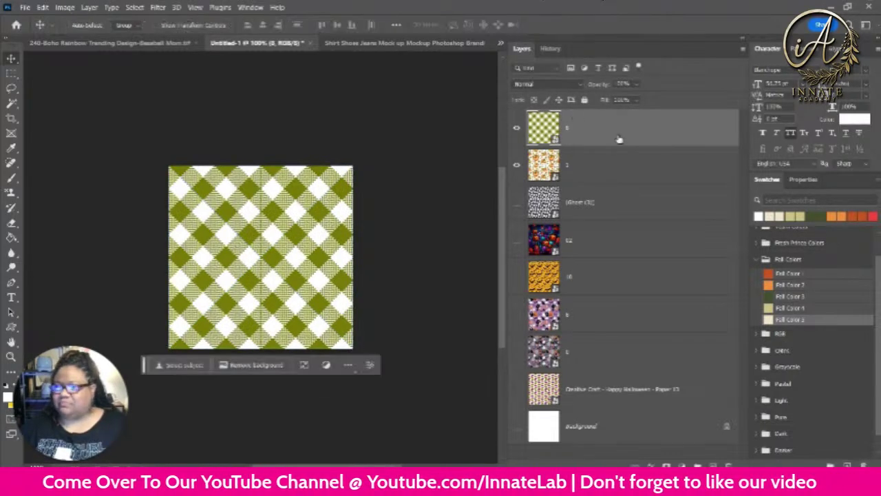
# Define the green gingham artwork as a new pattern named Fall Gingham.
pyautogui.click(42, 7)
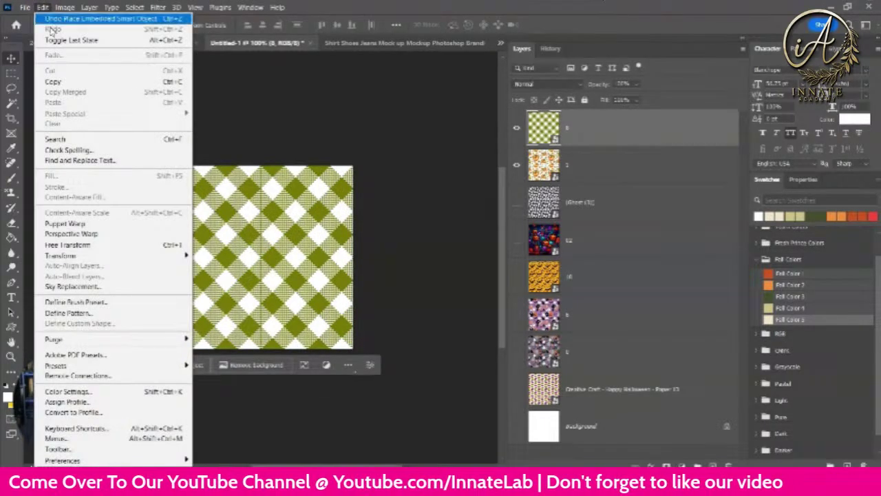
pyautogui.click(76, 313)
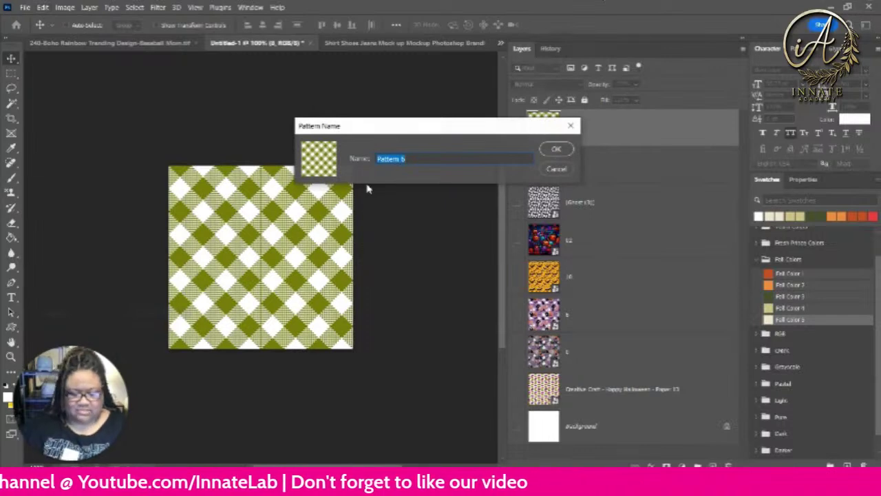
pyautogui.write('Fall Gingham')
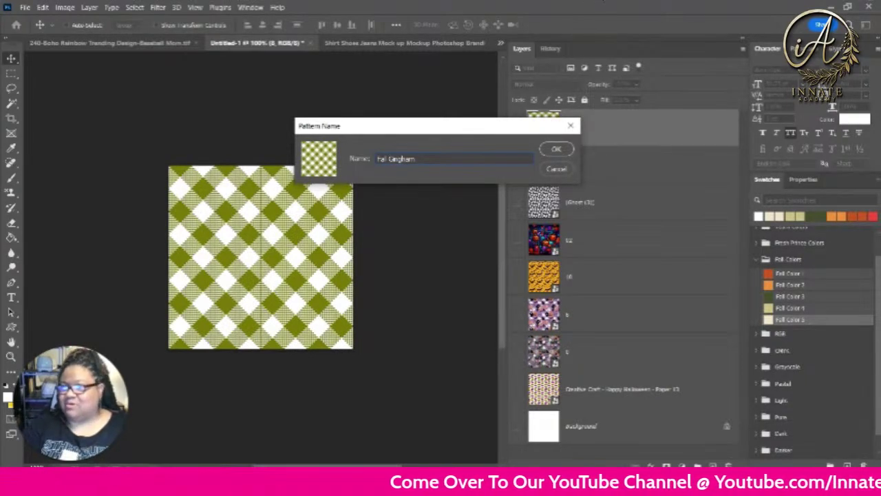
pyautogui.press('Return')
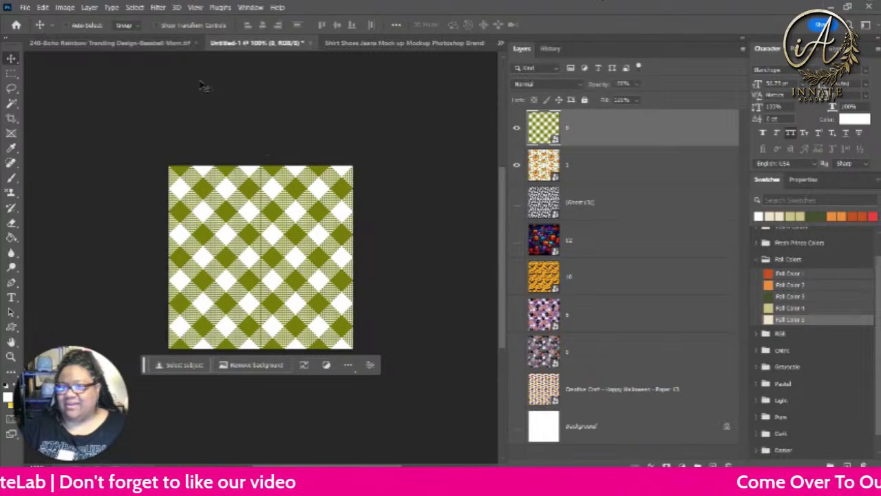
# Back in the Baseball Mom rainbow design, replace the innermost arch's Pattern Fill 2 pattern with Fall Gingham.
pyautogui.click(105, 45)
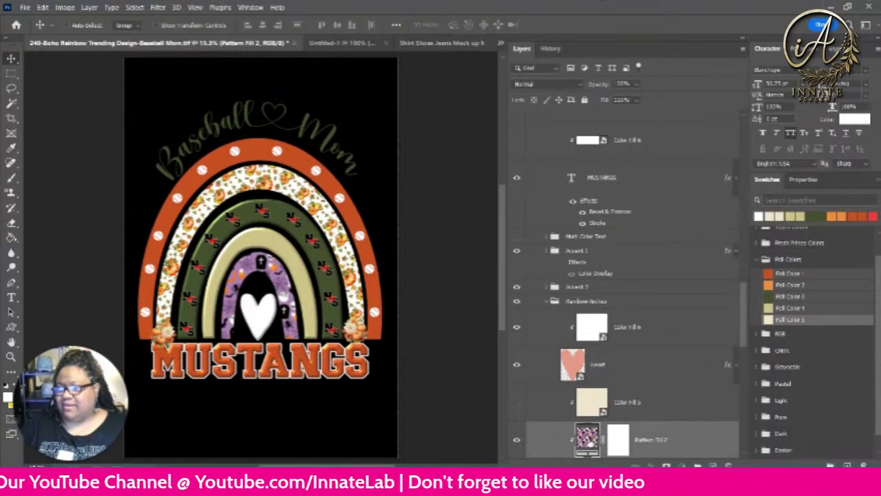
pyautogui.doubleClick(586, 433)
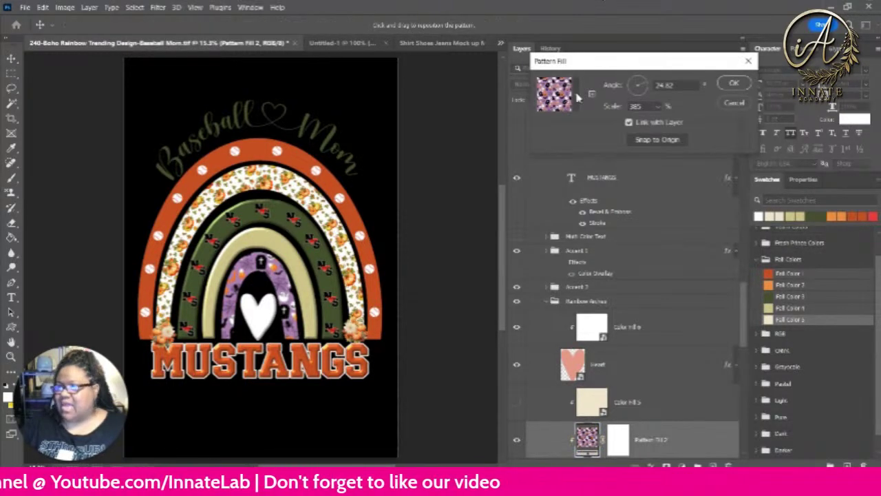
pyautogui.click(578, 98)
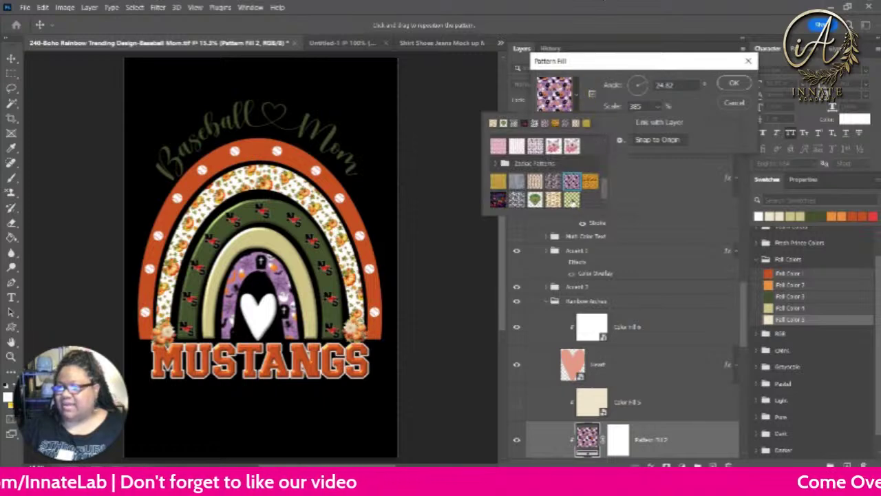
pyautogui.click(572, 199)
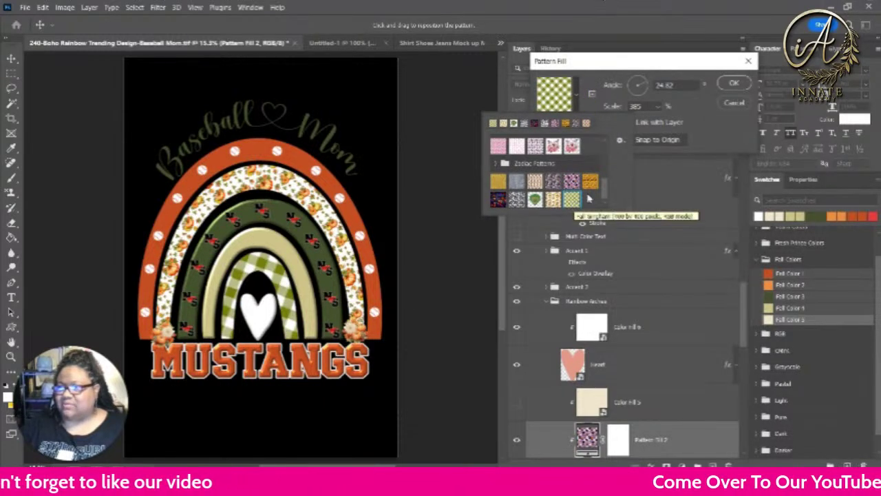
pyautogui.click(685, 81)
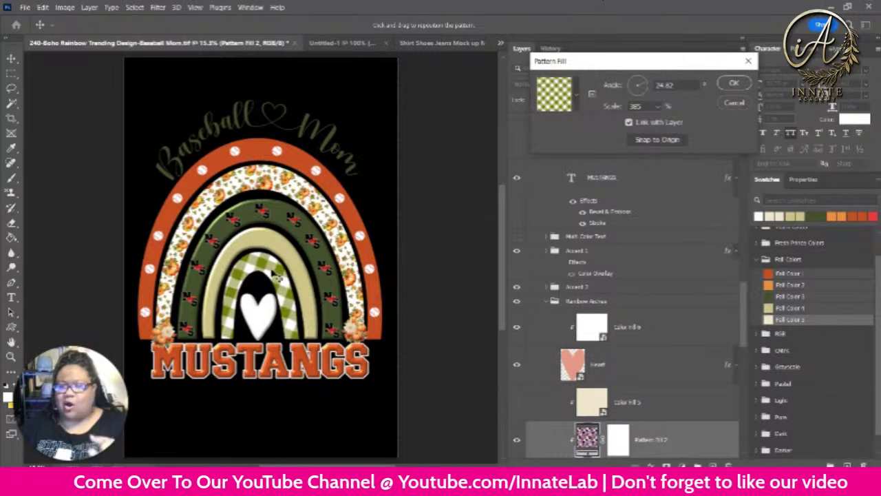
# Set the gingham pattern fill's scale to 561% and apply it.
pyautogui.click(658, 107)
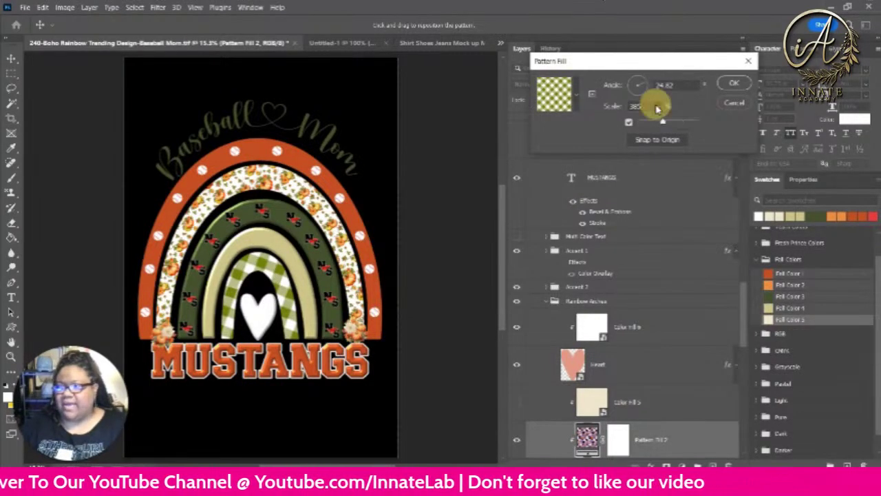
pyautogui.moveTo(664, 122); pyautogui.dragTo(673, 124)
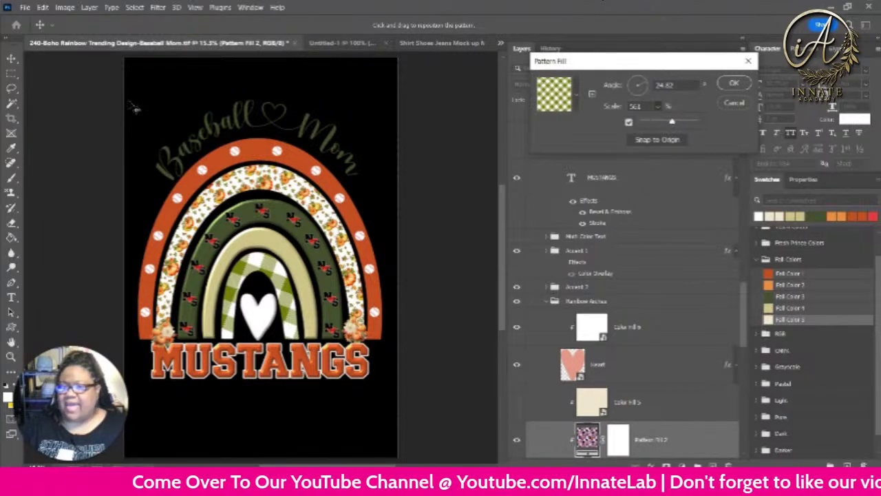
pyautogui.click(284, 221)
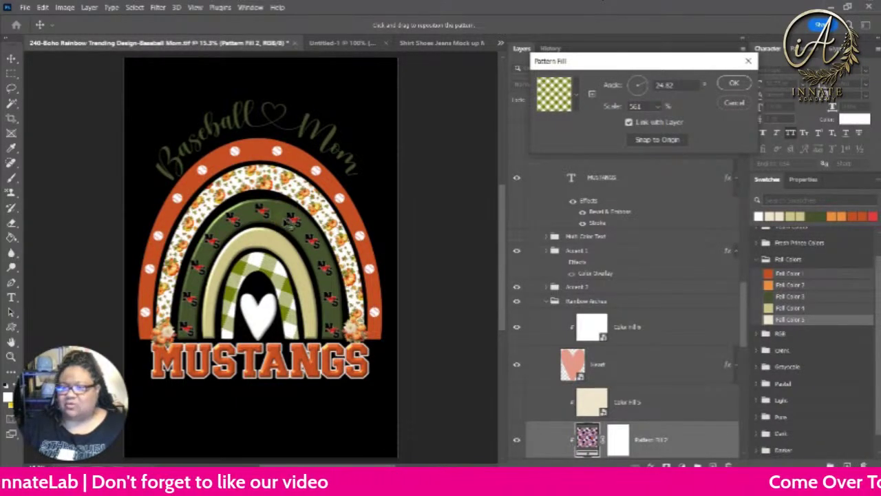
pyautogui.click(734, 83)
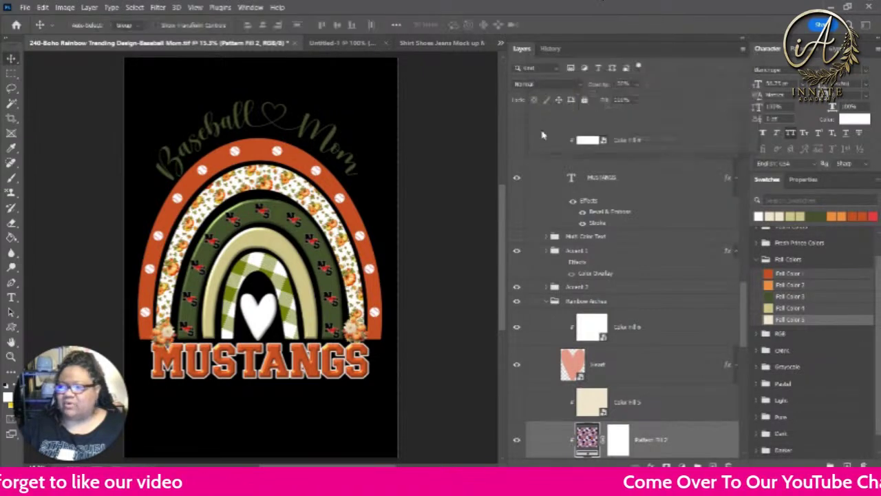
# Bring the orange Color Fill 2 from the upper color fill stack down between Arch 3 and its dark green Color Fill 3.
pyautogui.rightClick(282, 216)
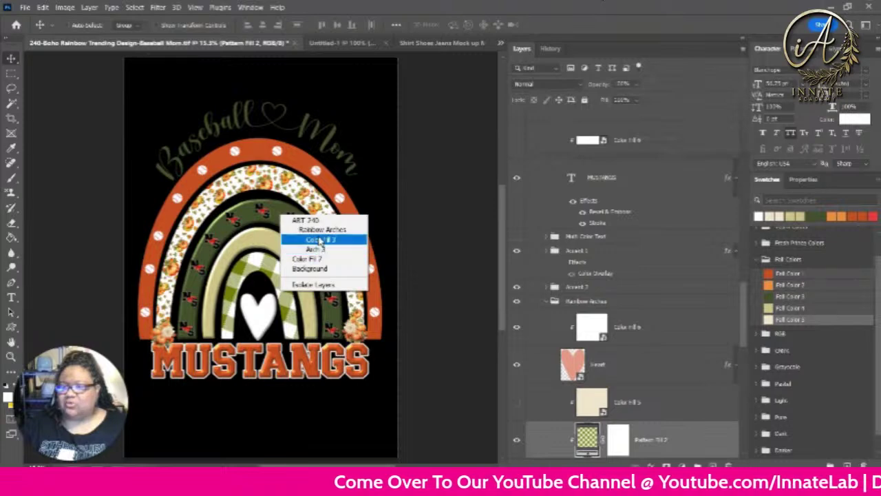
pyautogui.click(319, 239)
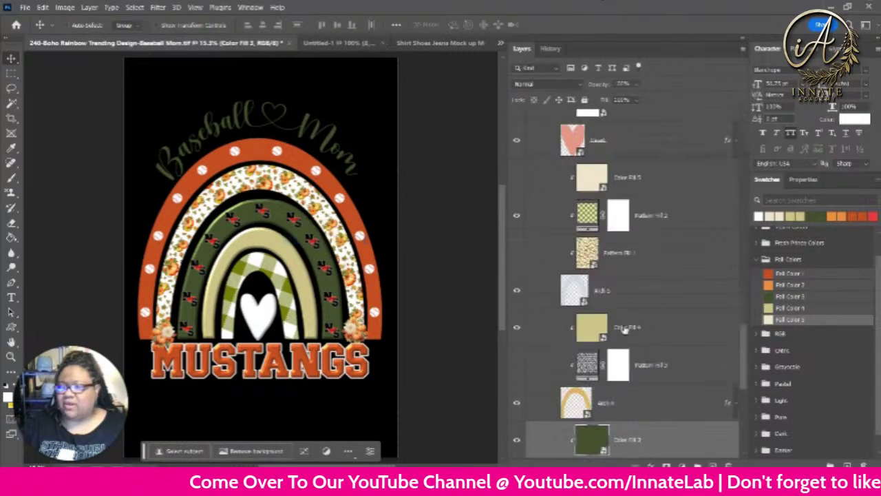
pyautogui.scroll(-3, 623, 373)
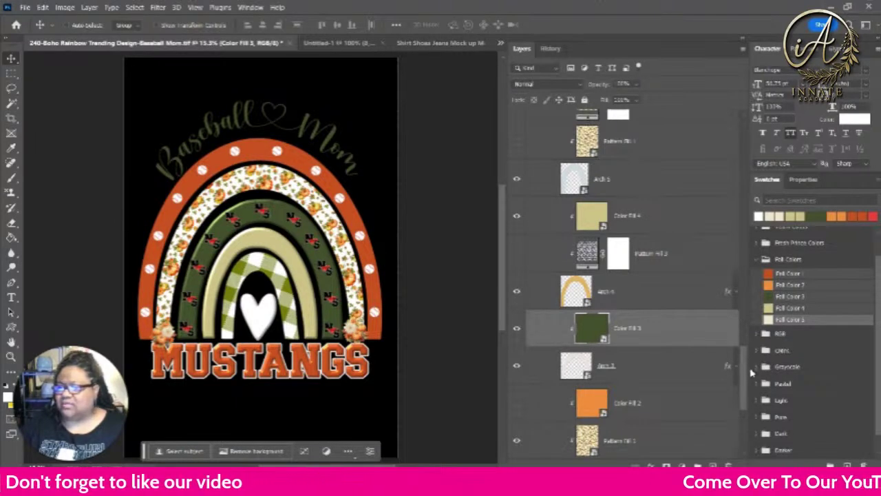
pyautogui.moveTo(748, 375); pyautogui.dragTo(749, 354)
pyautogui.moveTo(752, 284); pyautogui.dragTo(743, 203)
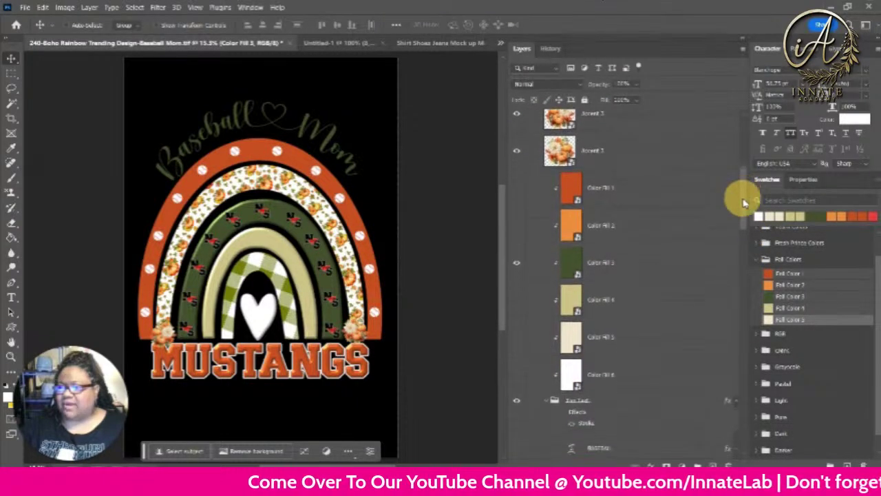
pyautogui.click(630, 228)
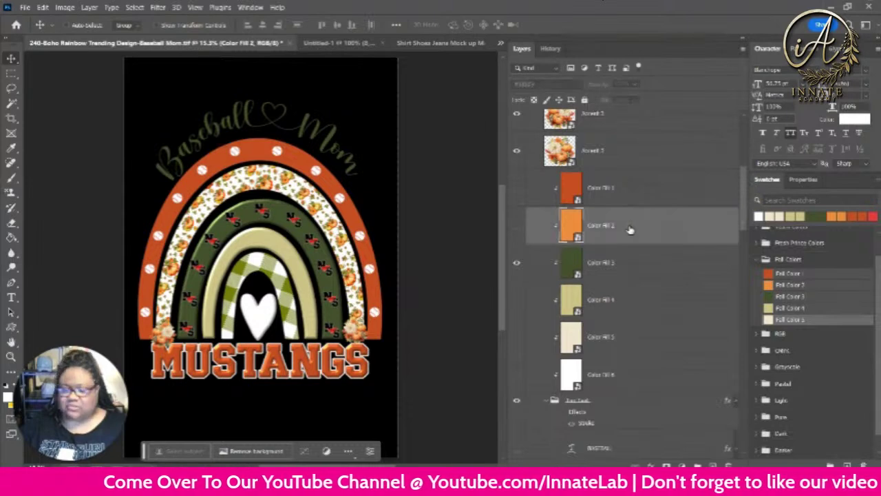
pyautogui.click(669, 225)
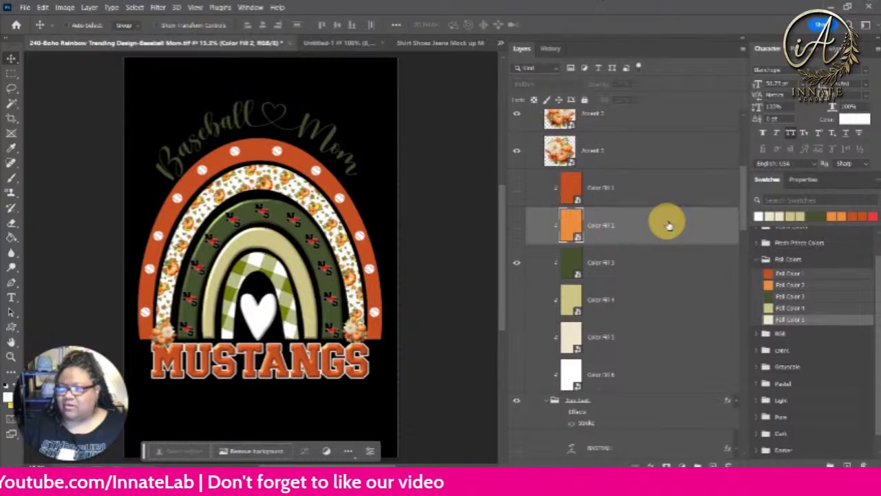
pyautogui.moveTo(669, 225); pyautogui.dragTo(641, 384)
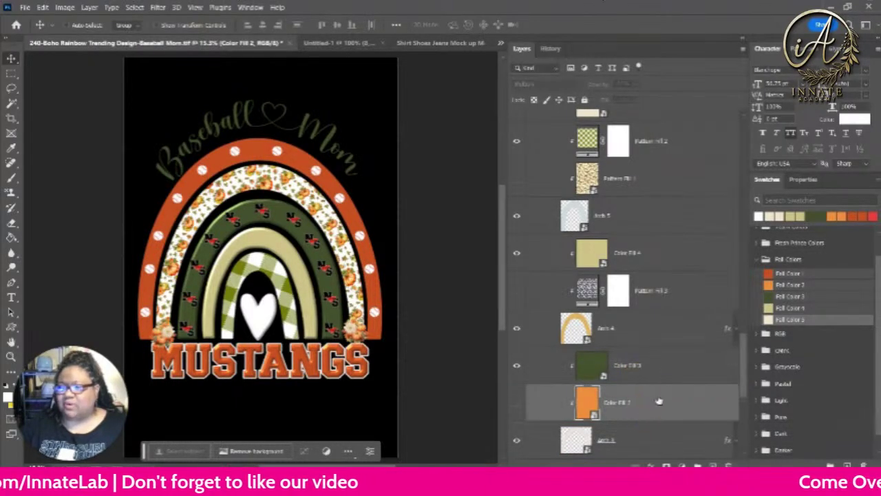
# Show the orange Color Fill 2 on Arch 3 and hide its dark green Color Fill 3.
pyautogui.click(519, 402)
pyautogui.click(518, 367)
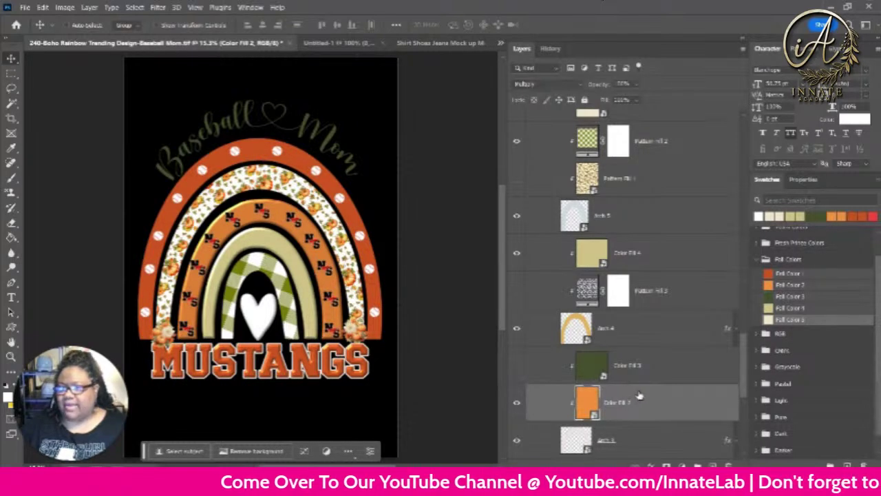
pyautogui.scroll(-1, 639, 395)
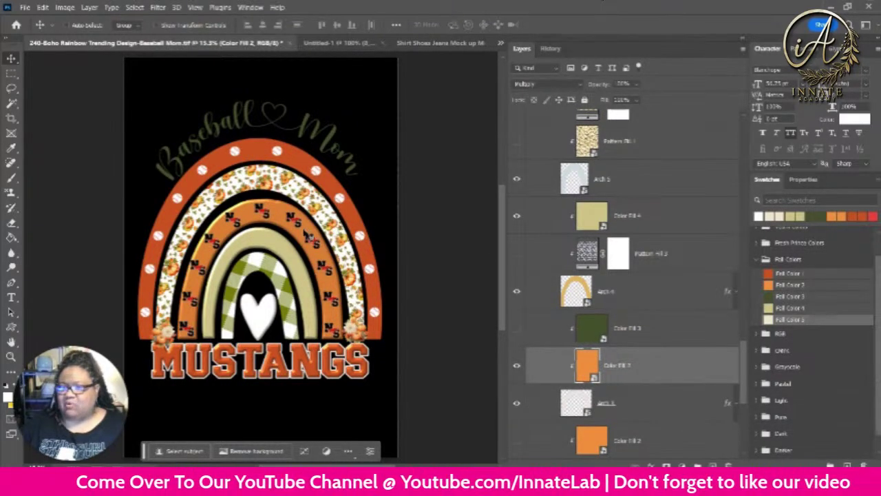
# Expand the layer effects of Arch 3 and turn them all off, including Bevel & Emboss.
pyautogui.rightClick(284, 216)
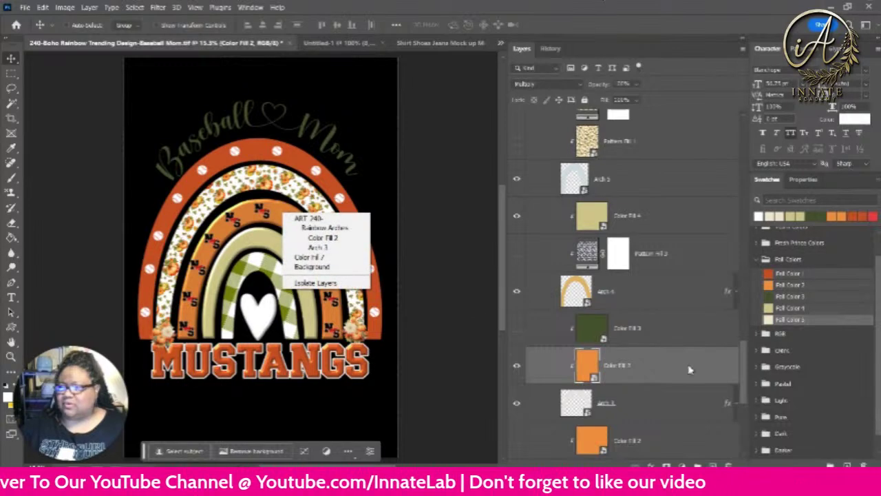
pyautogui.click(701, 384)
pyautogui.click(736, 405)
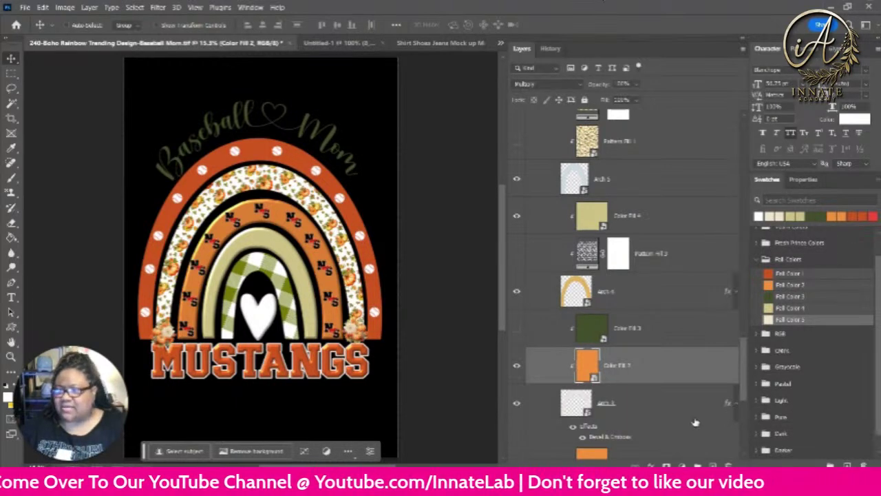
pyautogui.click(573, 427)
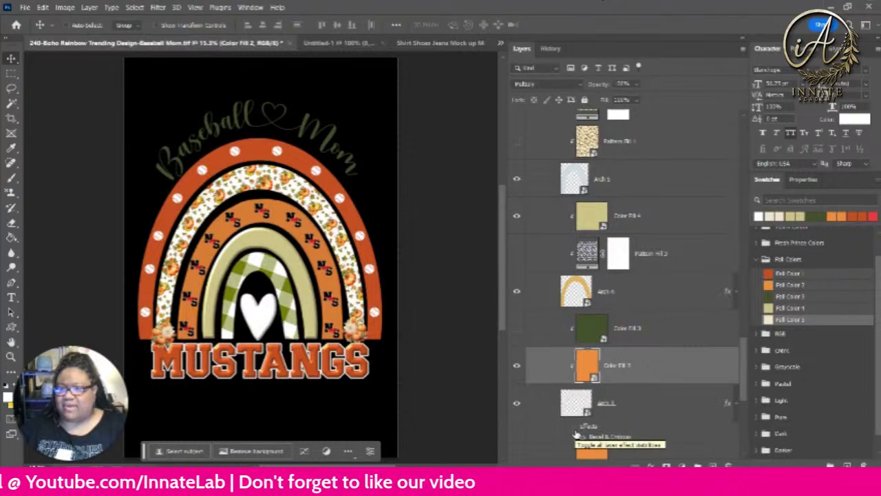
# Copy the dark green Color Fill 3 from the upper color fill stack to Arch 4, between its Color Fill 4 and Pattern Fill 3.
pyautogui.moveTo(742, 400); pyautogui.dragTo(745, 423)
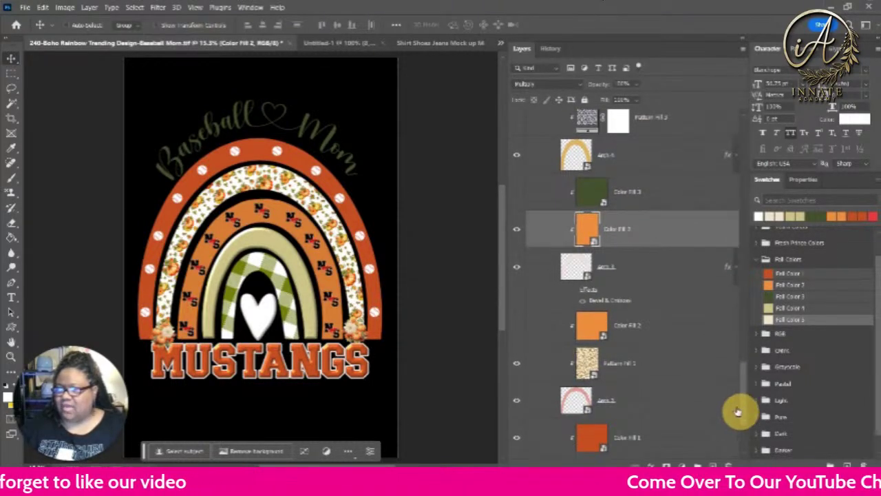
pyautogui.rightClick(274, 246)
pyautogui.rightClick(259, 241)
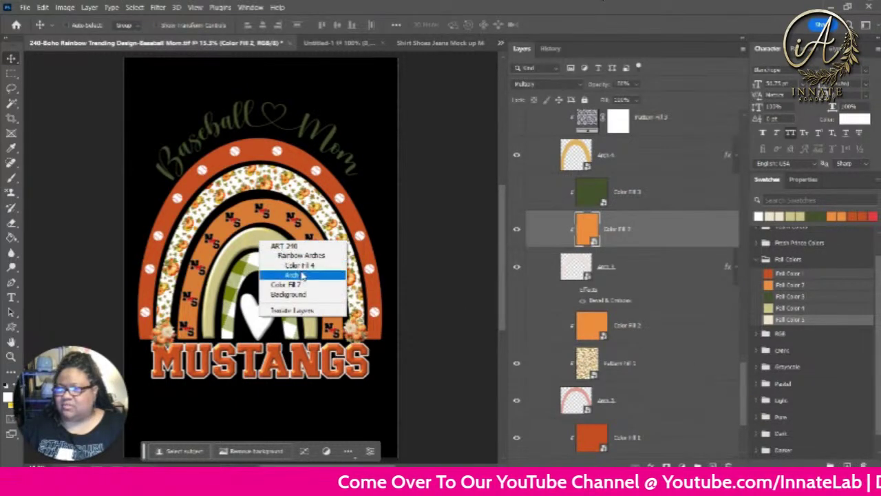
pyautogui.click(301, 275)
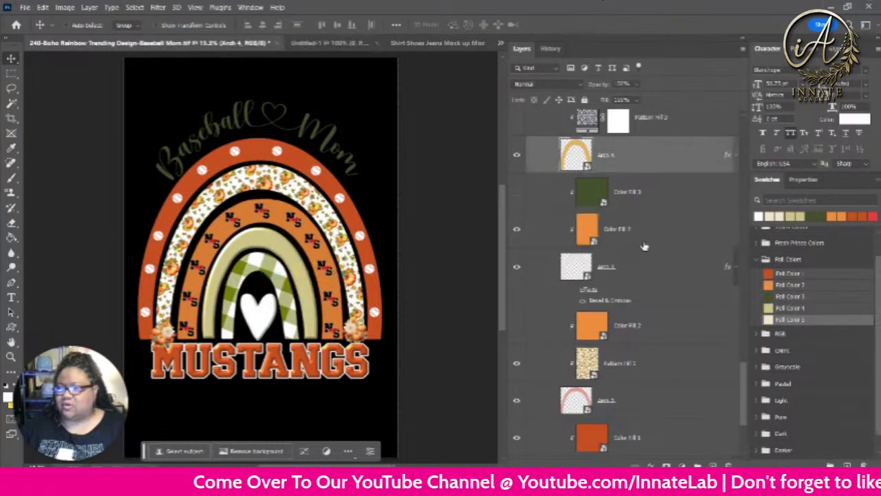
pyautogui.scroll(4, 664, 194)
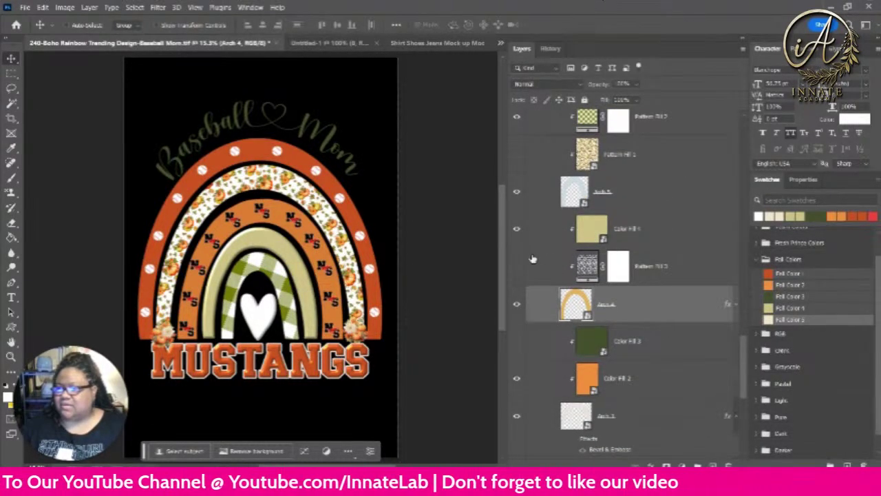
pyautogui.click(703, 265)
pyautogui.moveTo(748, 363); pyautogui.dragTo(741, 204)
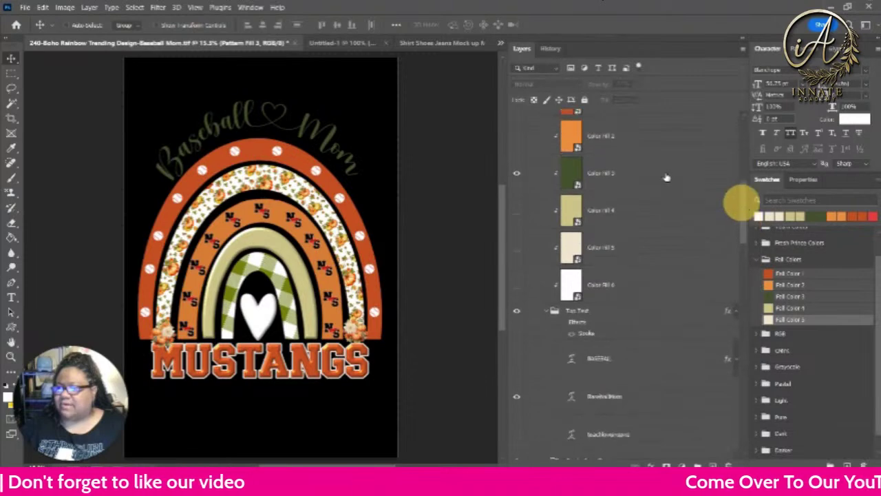
pyautogui.click(661, 180)
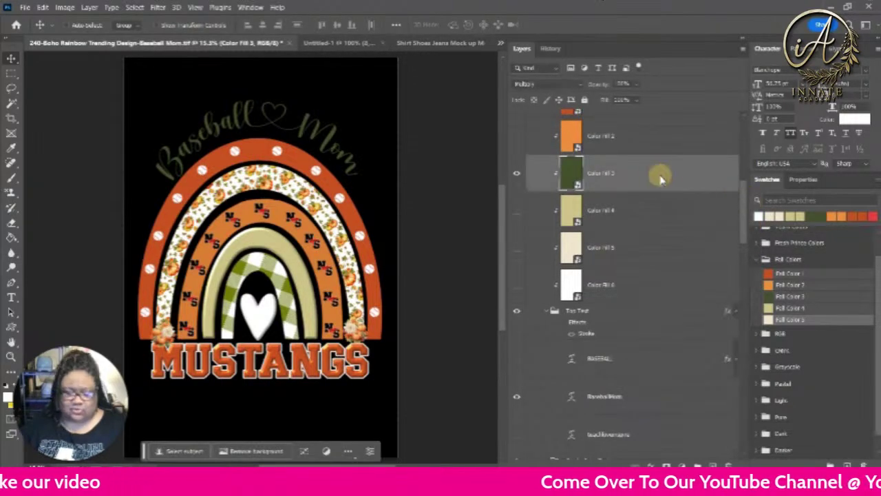
pyautogui.moveTo(661, 180); pyautogui.dragTo(674, 354)
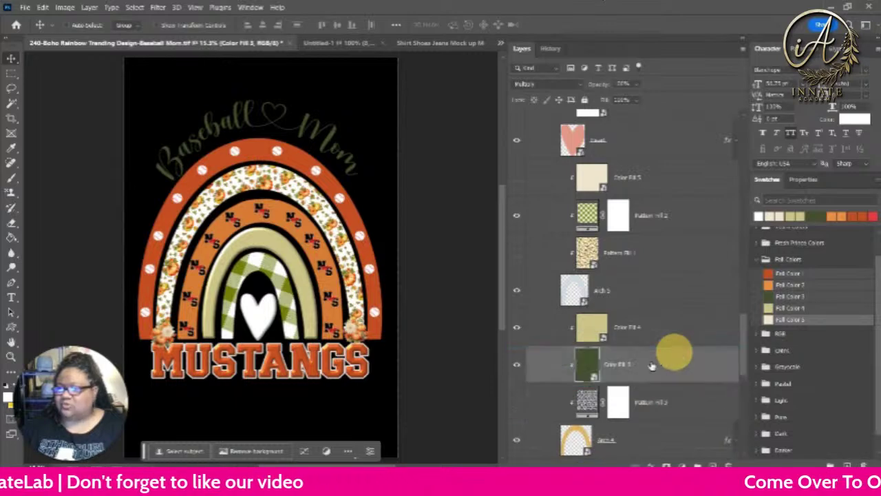
# Preview Arch 4 in dark green by hiding its Color Fill 4, and show that fill again.
pyautogui.click(651, 352)
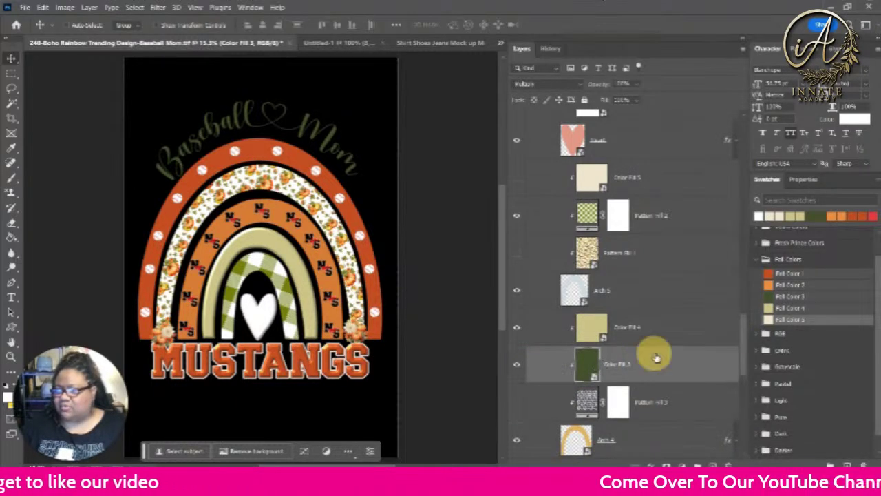
pyautogui.click(515, 329)
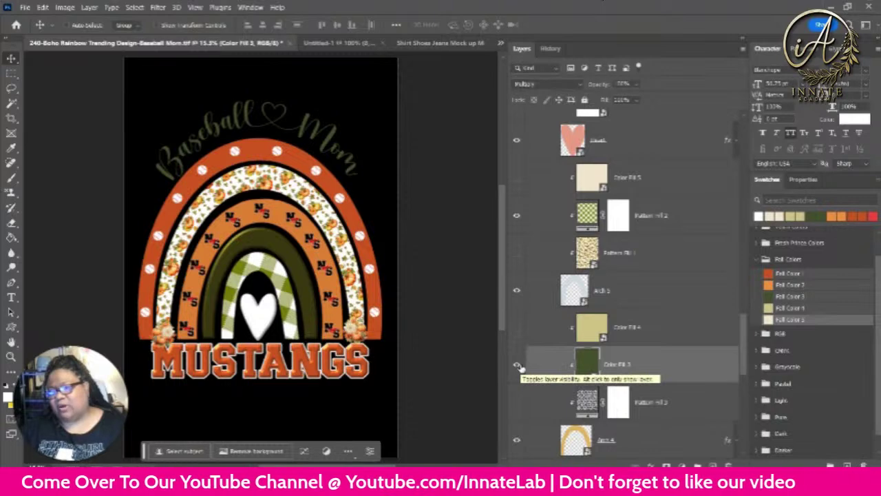
pyautogui.click(516, 327)
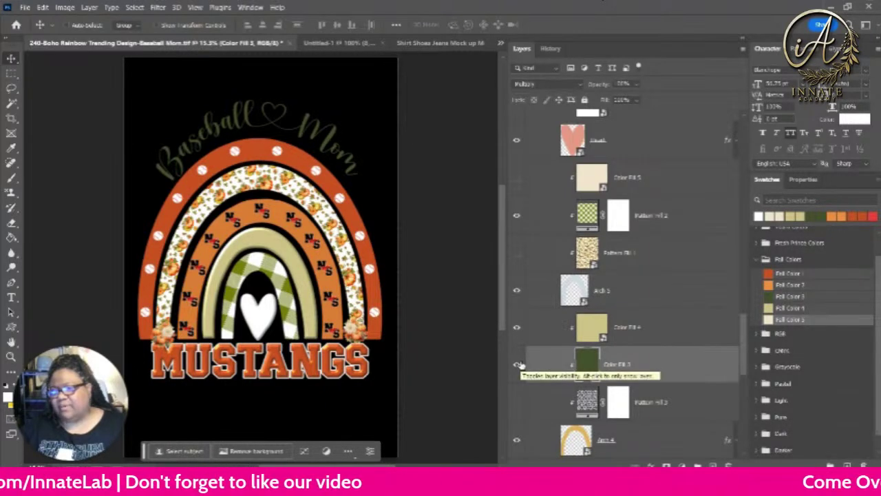
# Copy Color Fill 1 through Color Fill 5 from the upper stack into Rainbow Arches, between Color Fill 6 and the Heart.
pyautogui.scroll(3, 561, 344)
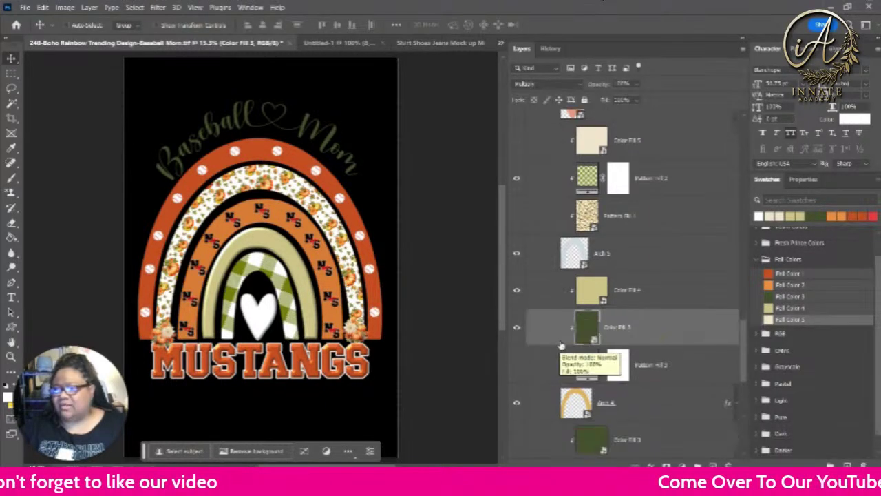
pyautogui.scroll(8, 578, 324)
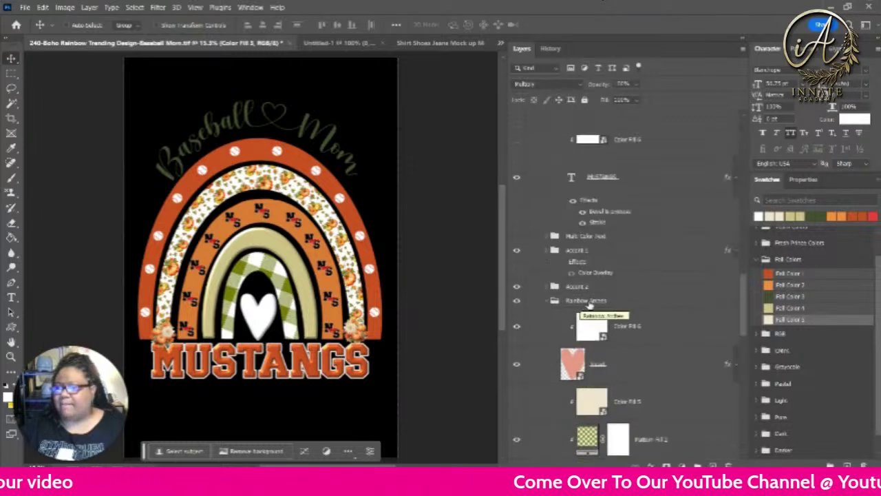
pyautogui.scroll(5, 654, 179)
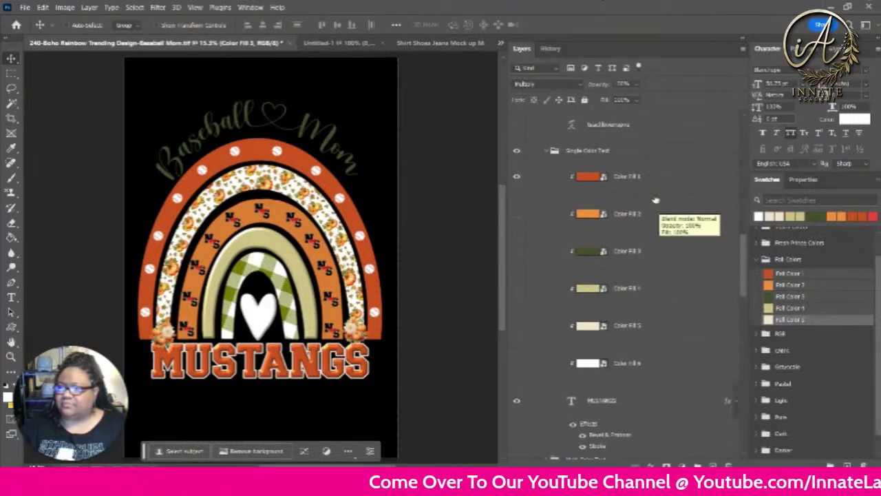
pyautogui.scroll(4, 656, 195)
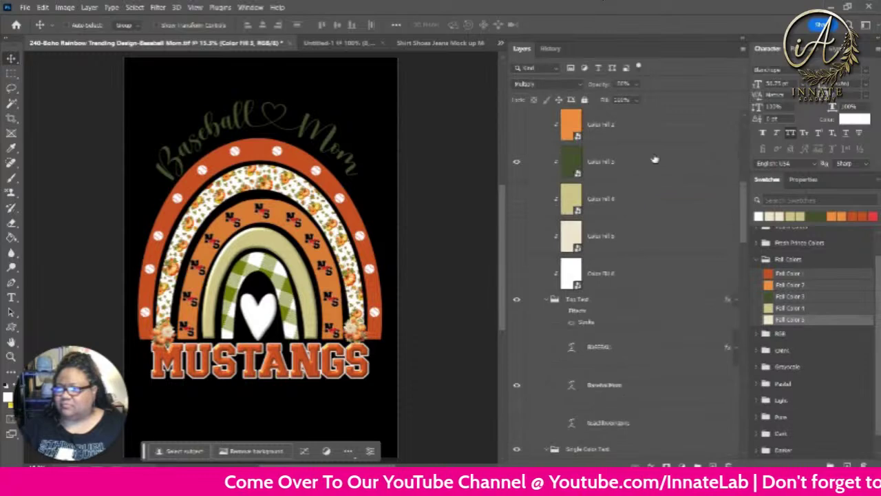
pyautogui.click(650, 172)
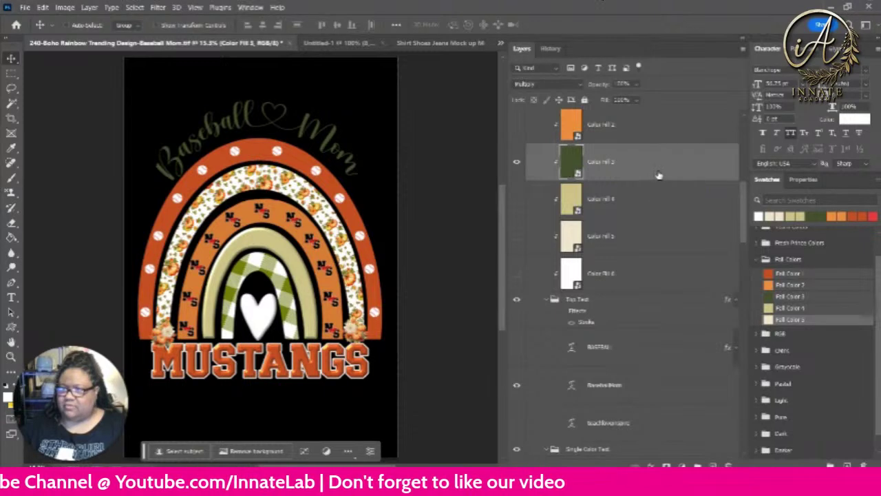
pyautogui.click(663, 135)
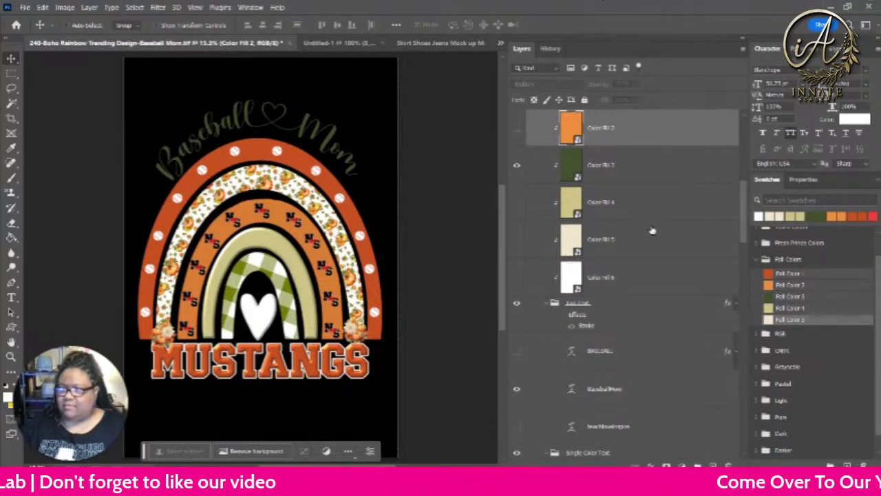
pyautogui.scroll(2, 647, 213)
pyautogui.click(656, 177)
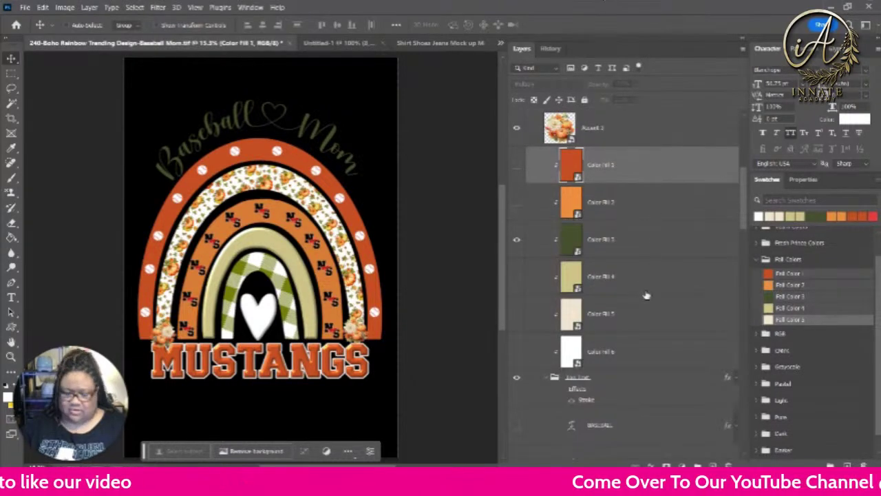
pyautogui.keyDown('shift'); pyautogui.click(645, 311); pyautogui.keyUp('shift')
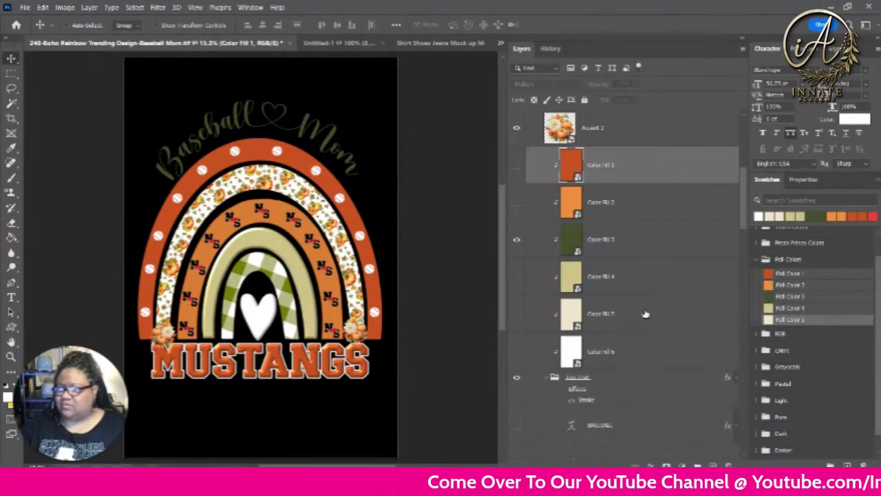
pyautogui.moveTo(648, 298); pyautogui.dragTo(627, 237)
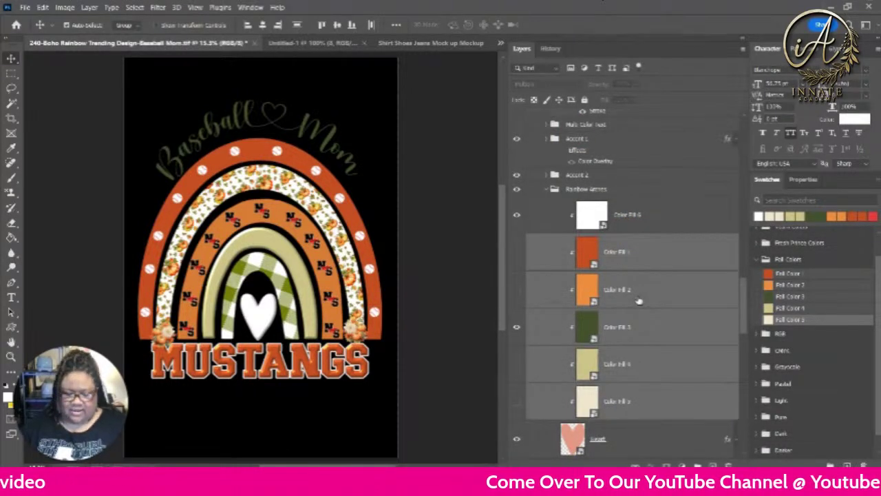
# Shrink the five copied color fills vertically to about 45% height, keeping their lower edge in place, and apply the transform.
pyautogui.hotkey('ctrl', 't')
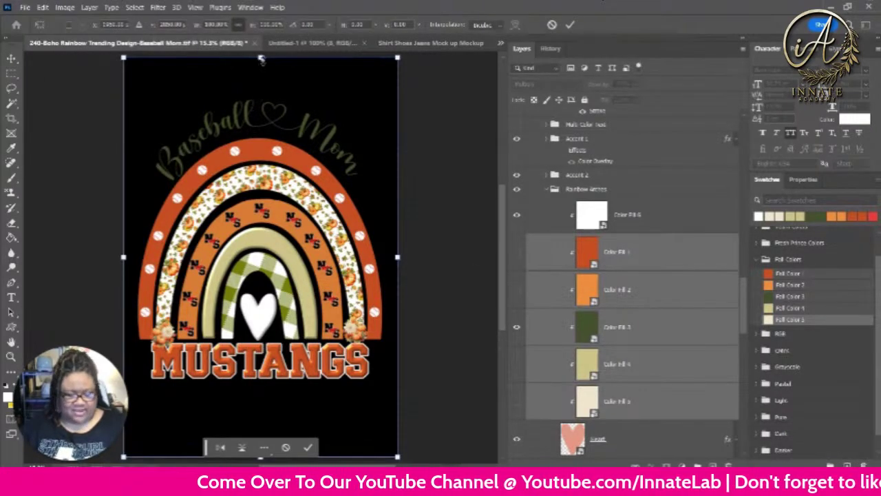
pyautogui.moveTo(262, 59); pyautogui.dragTo(261, 276)
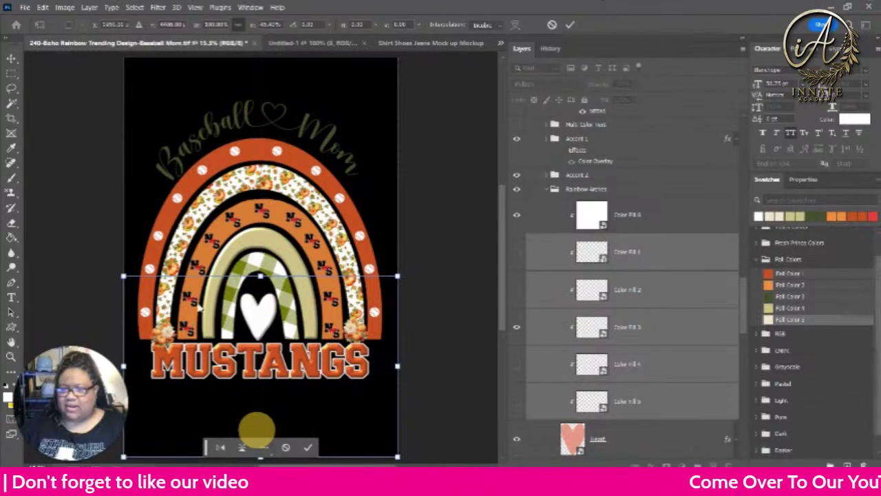
pyautogui.click(124, 367)
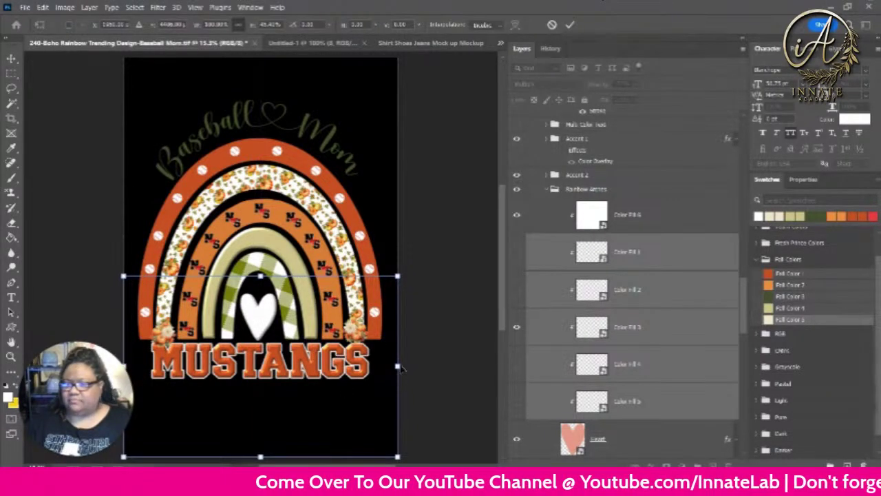
pyautogui.click(570, 26)
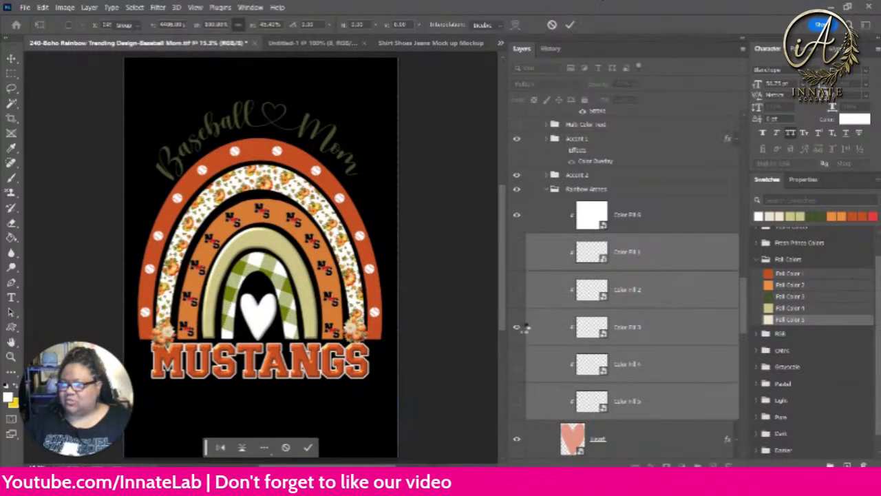
pyautogui.press('Return')
# Hide the Heart's white Color Fill 6 and dark green Color Fill 3, and show its orange Color Fill 2.
pyautogui.click(518, 217)
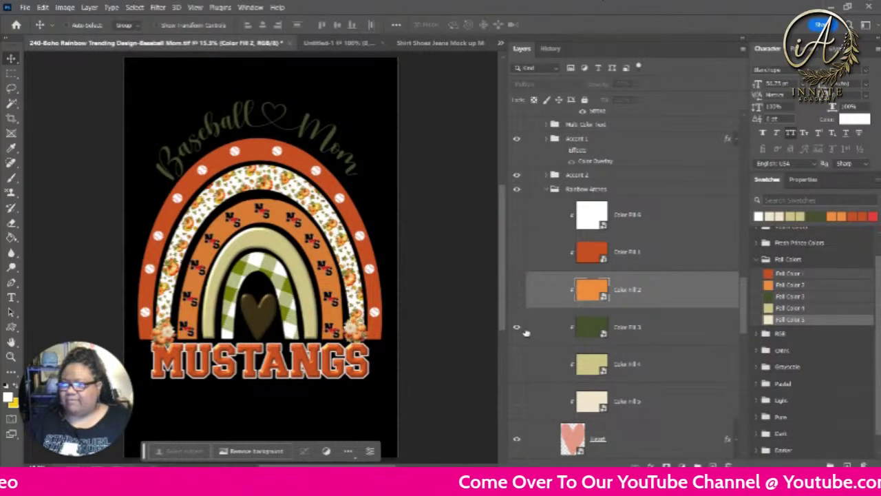
pyautogui.click(518, 289)
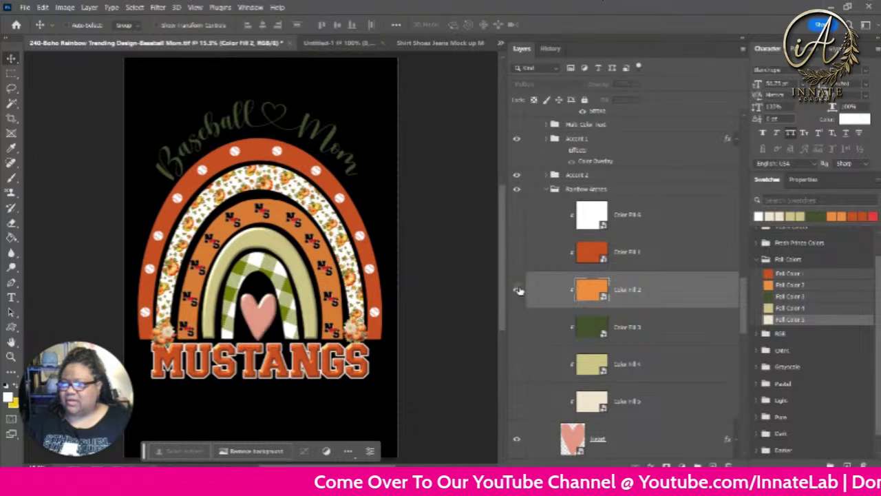
pyautogui.click(517, 289)
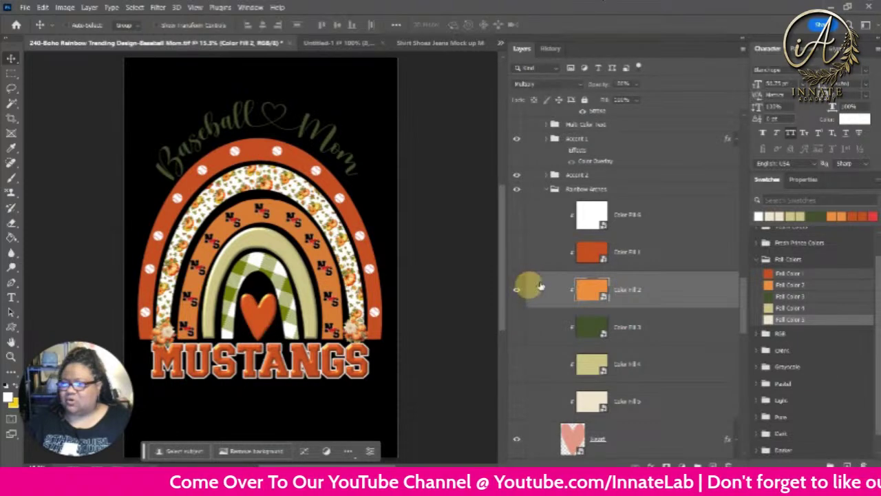
# Set the blend mode of the Heart's Color Fill 2 to Dissolve and turn off the Heart's layer effects.
pyautogui.click(569, 85)
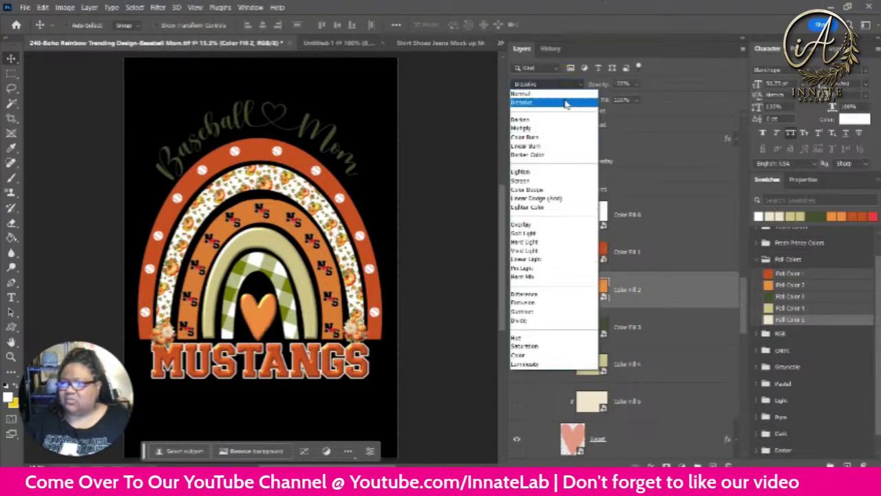
pyautogui.click(564, 102)
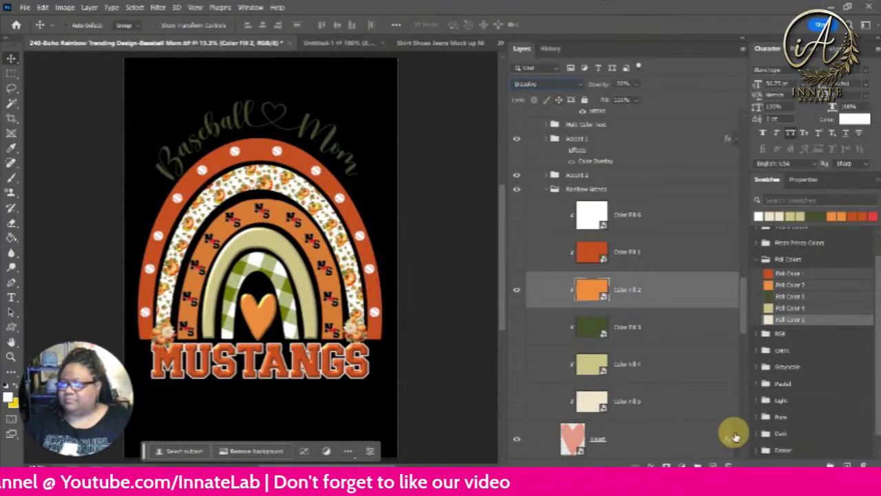
pyautogui.scroll(-1, 734, 436)
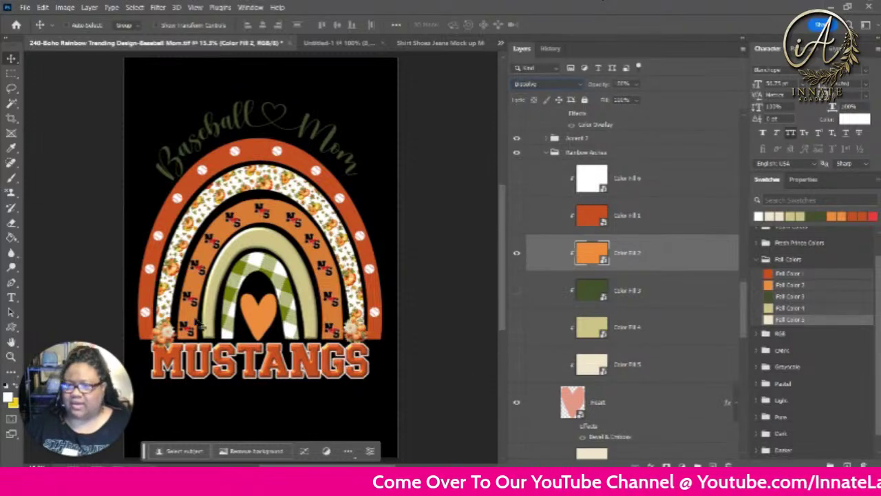
# Replace the word "Baseball" with "Thankful" in the curved BaseballMom text above the rainbow, keeping the heart.
pyautogui.rightClick(230, 127)
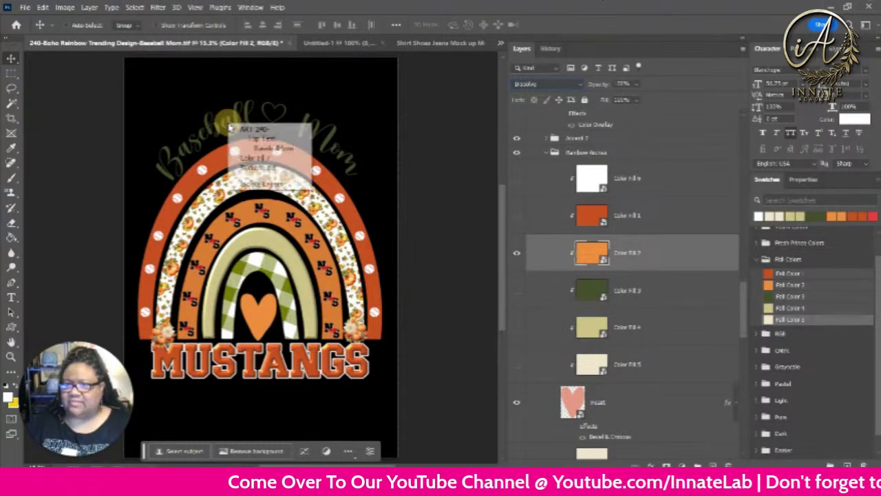
pyautogui.click(274, 148)
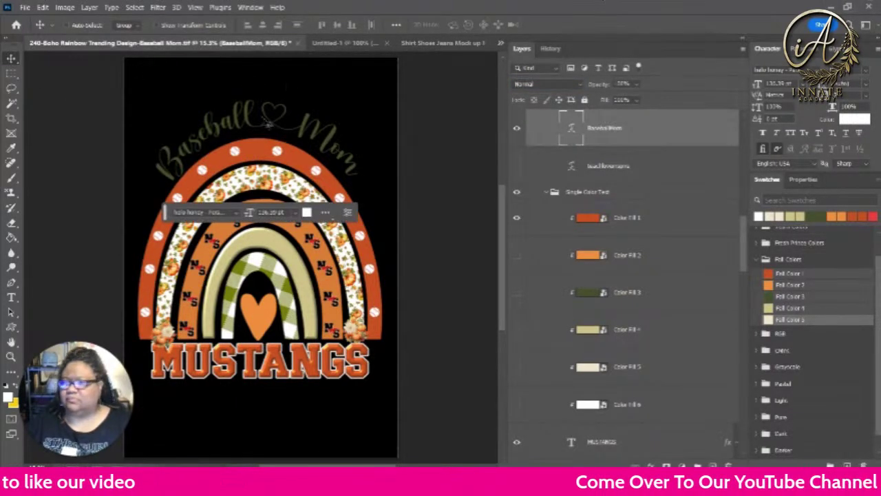
pyautogui.doubleClick(571, 129)
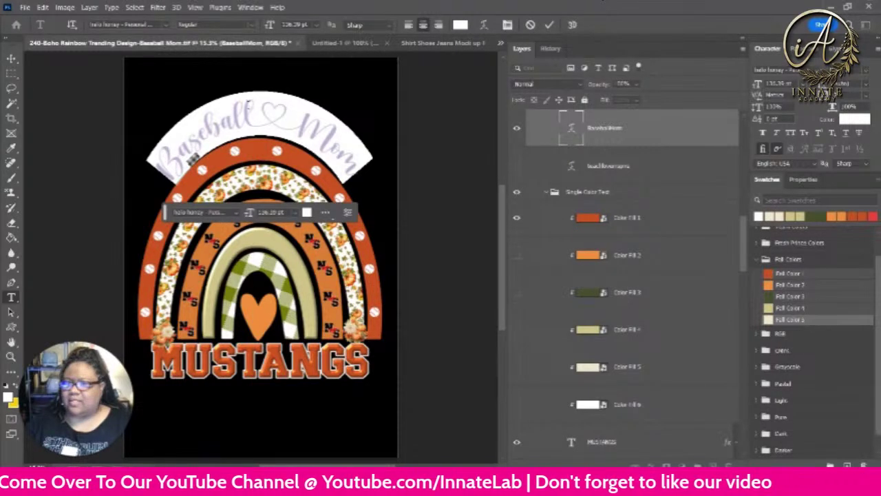
pyautogui.click(245, 108)
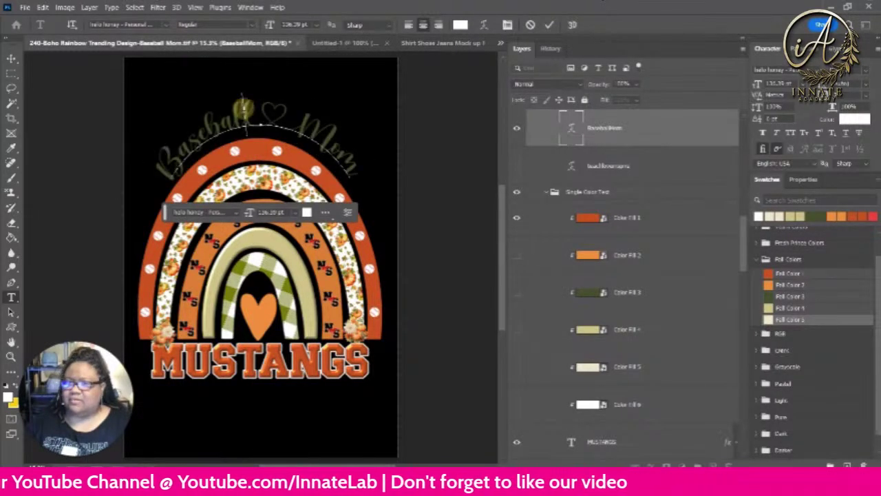
pyautogui.click(217, 114)
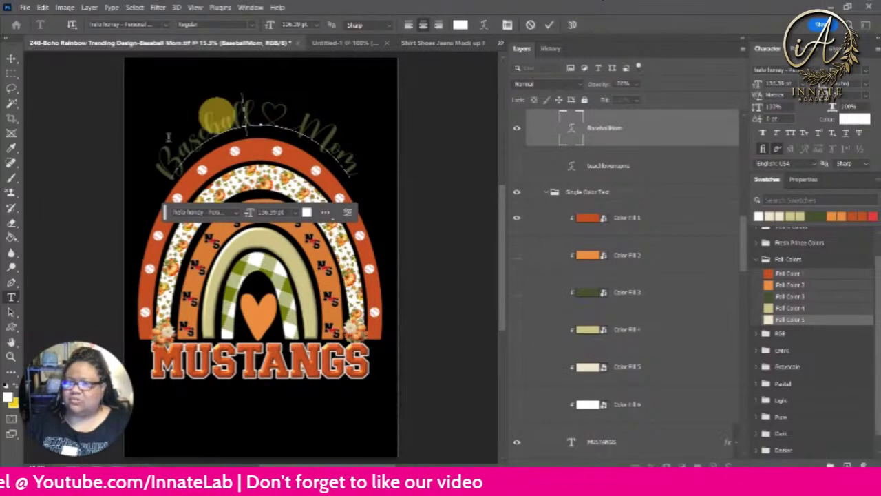
pyautogui.moveTo(167, 137); pyautogui.dragTo(103, 201)
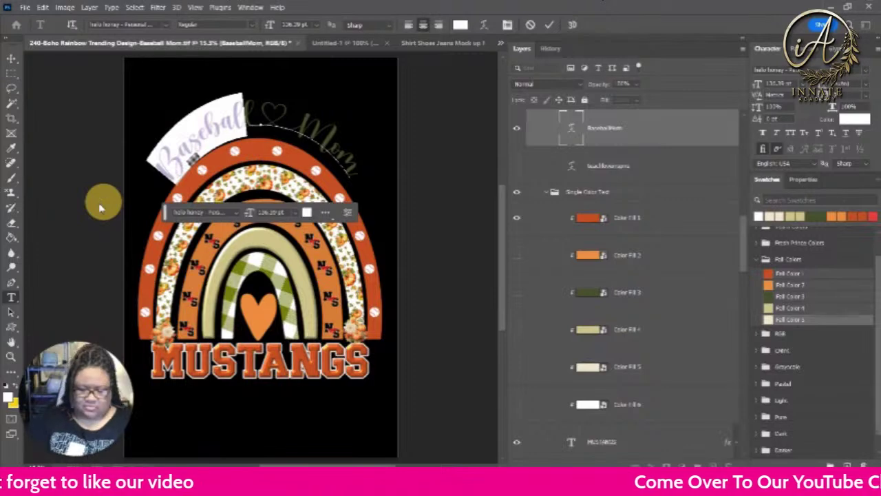
pyautogui.click(100, 208)
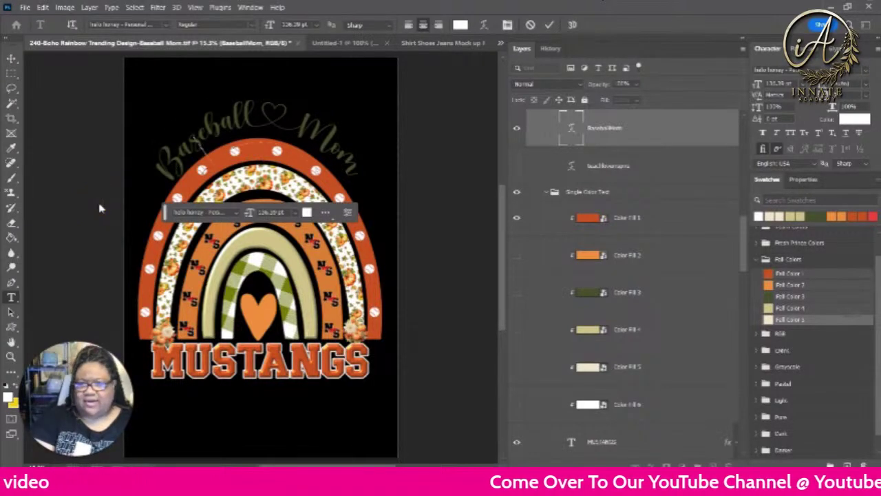
pyautogui.write('K')
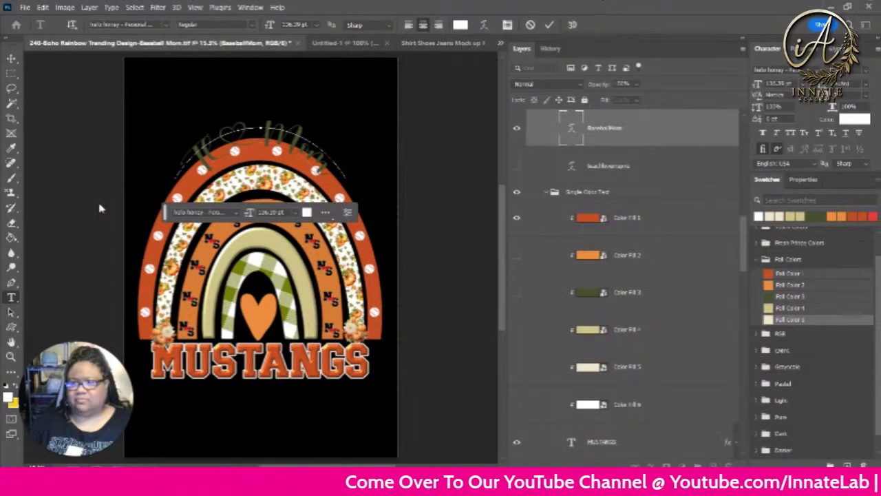
pyautogui.write('hankf')
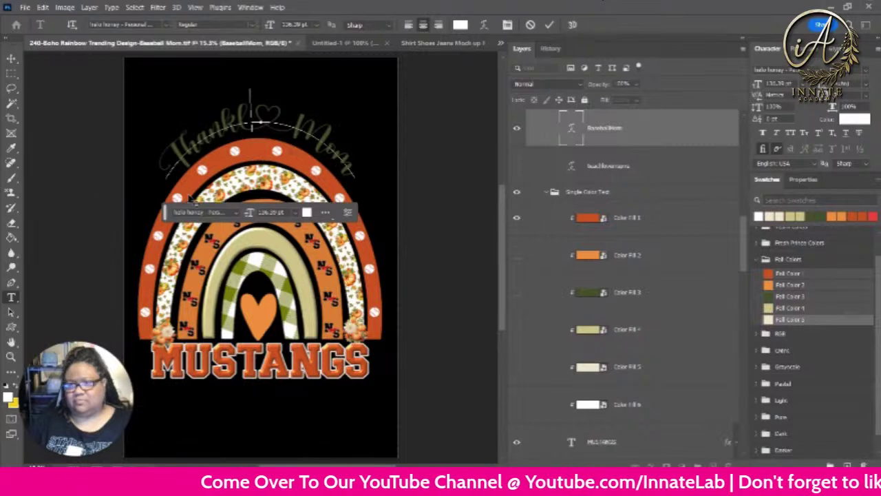
pyautogui.write(' ul')
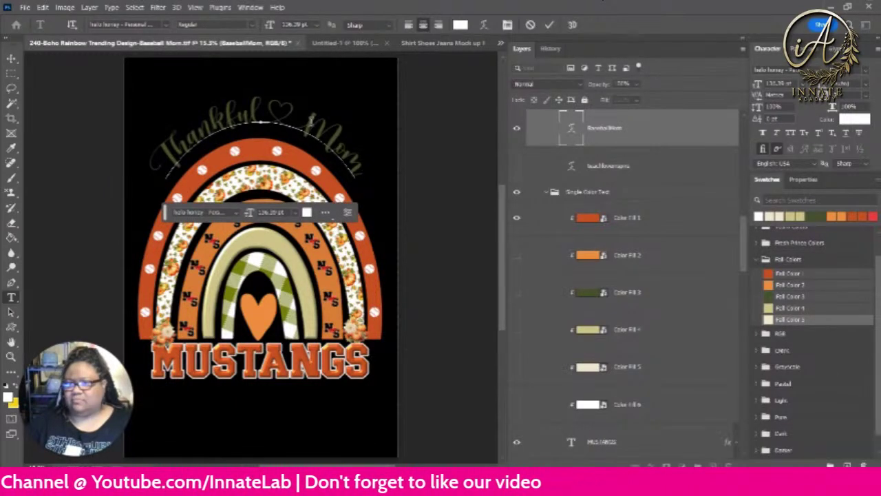
# Replace "Mom" with "Blessed" in the curved text and commit the text edit.
pyautogui.moveTo(307, 117); pyautogui.dragTo(371, 164)
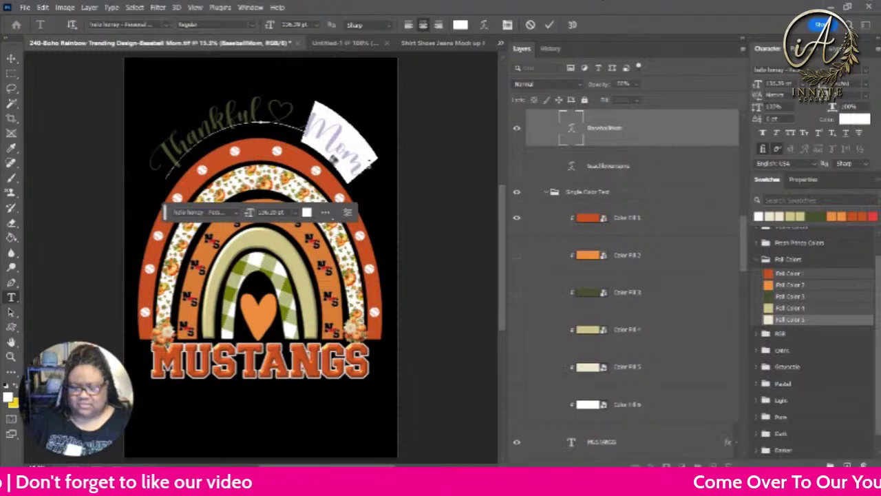
pyautogui.write('Blessed')
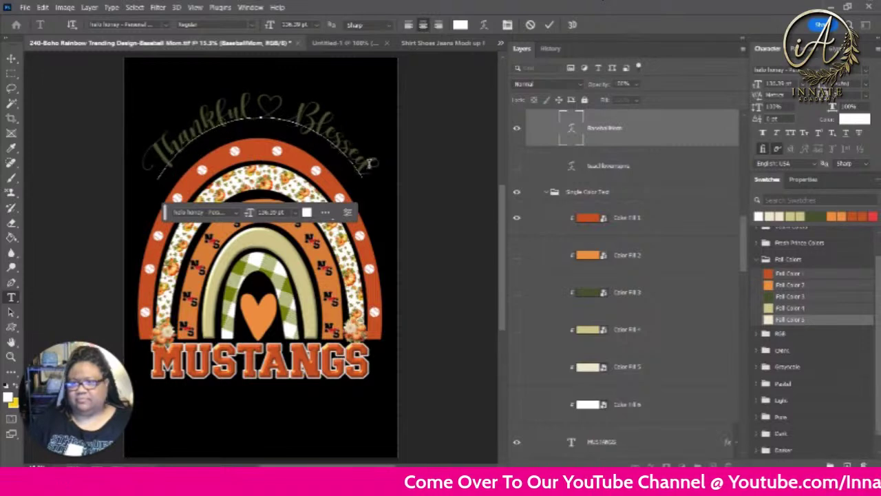
pyautogui.hotkey('ctrl', 'Return')
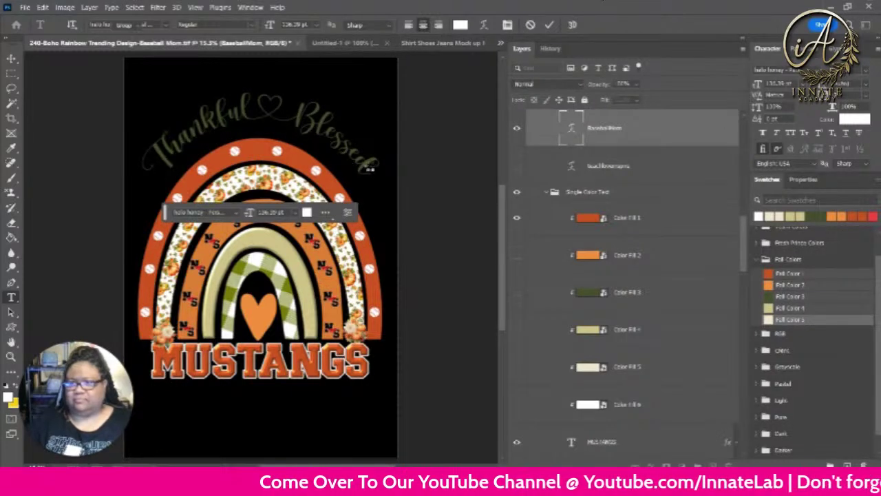
pyautogui.press('v')
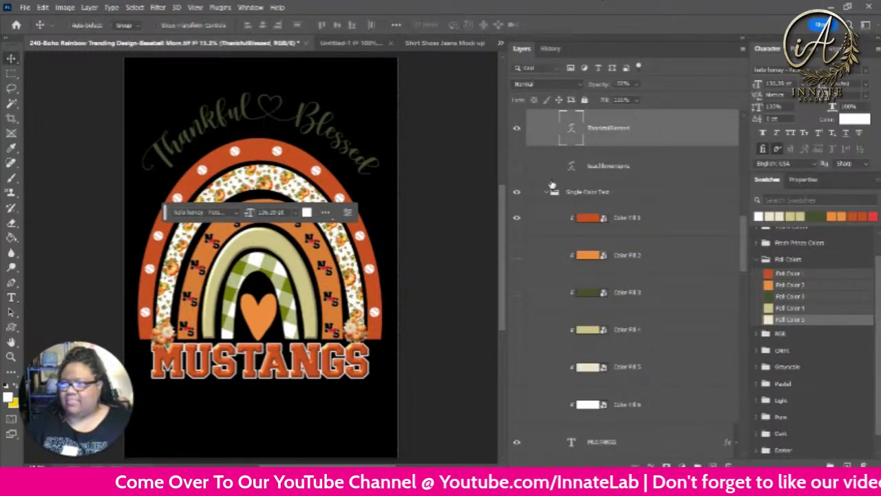
# Make the Thankful Blessed text white by hiding its green Color Fill 3, and move it slightly down toward the outer arch.
pyautogui.scroll(2, 627, 148)
pyautogui.scroll(7, 627, 147)
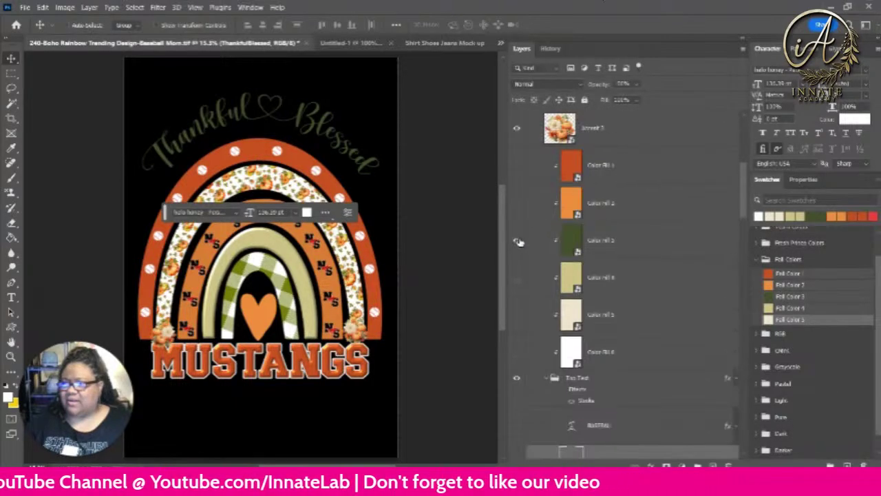
pyautogui.click(517, 241)
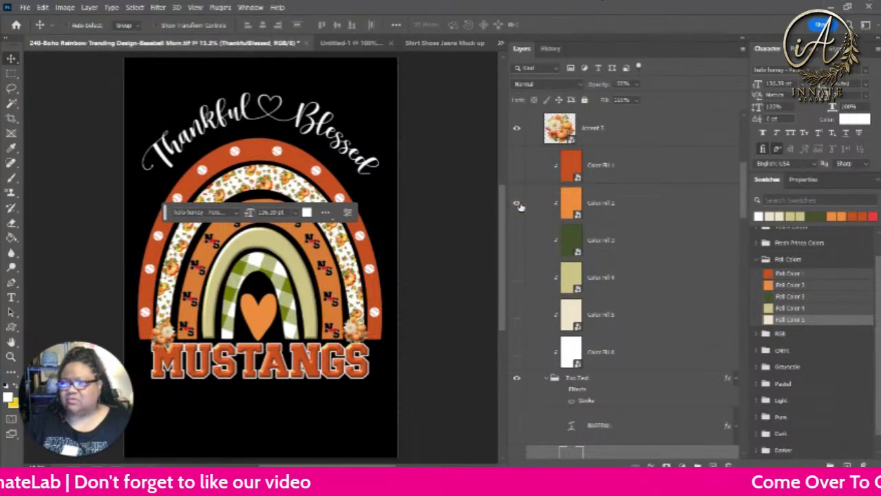
pyautogui.click(518, 204)
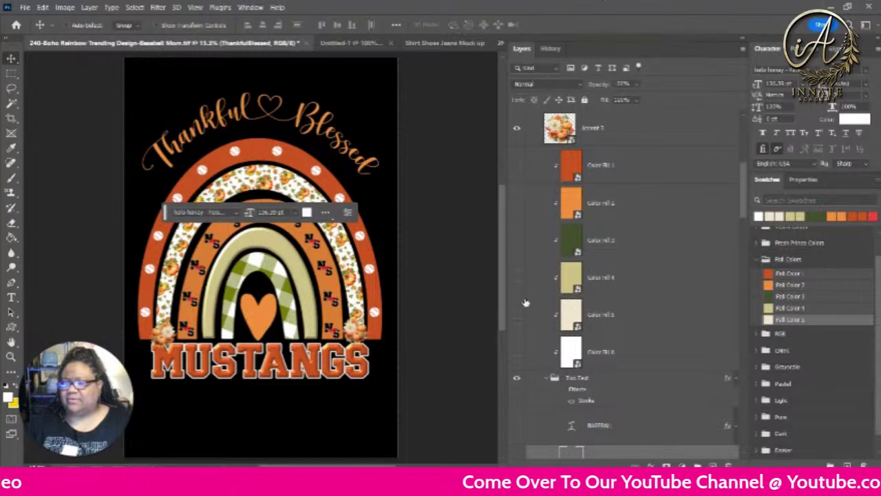
pyautogui.moveTo(340, 138)
pyautogui.mouseDown()
pyautogui.moveTo(335, 147)
pyautogui.moveTo(345, 144)
pyautogui.mouseUp()
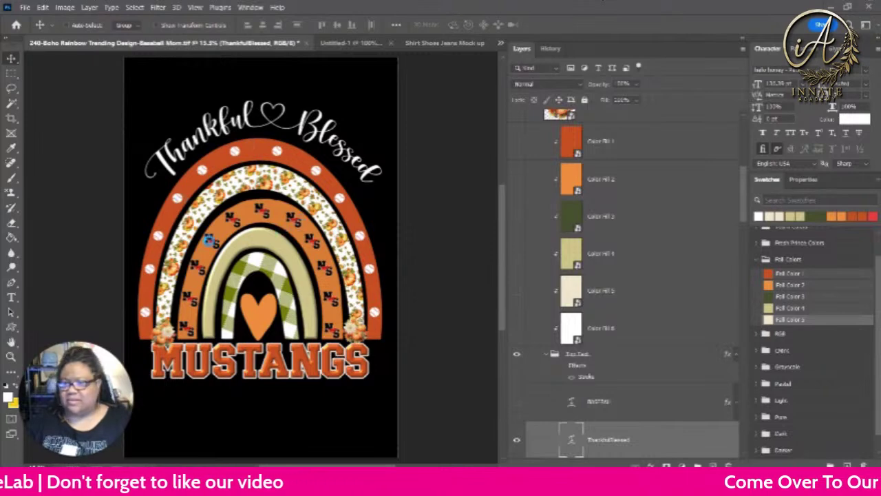
# Open the baseball Accent smart object from the outer arch and look through its alternative icon layers.
pyautogui.click(146, 316)
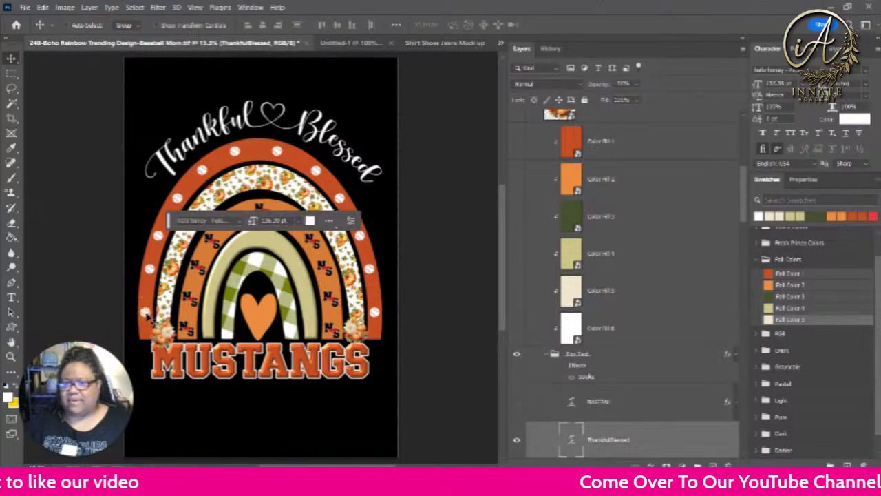
pyautogui.rightClick(147, 314)
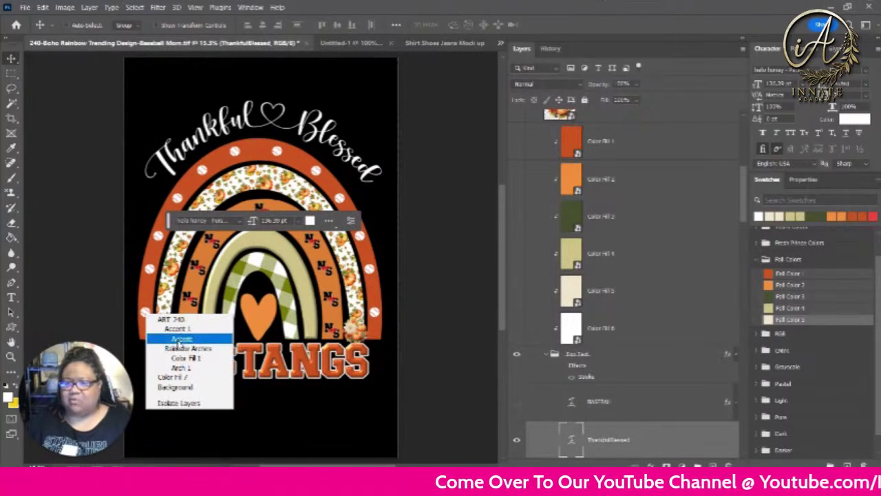
pyautogui.click(173, 337)
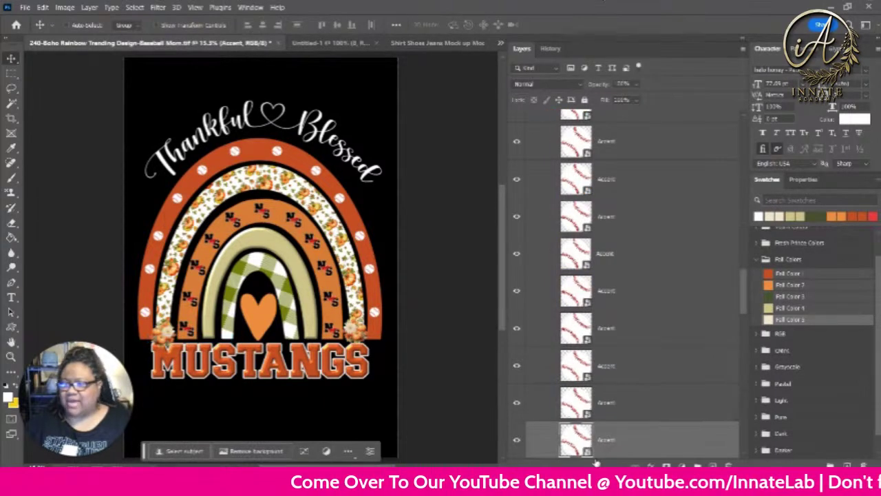
pyautogui.doubleClick(582, 439)
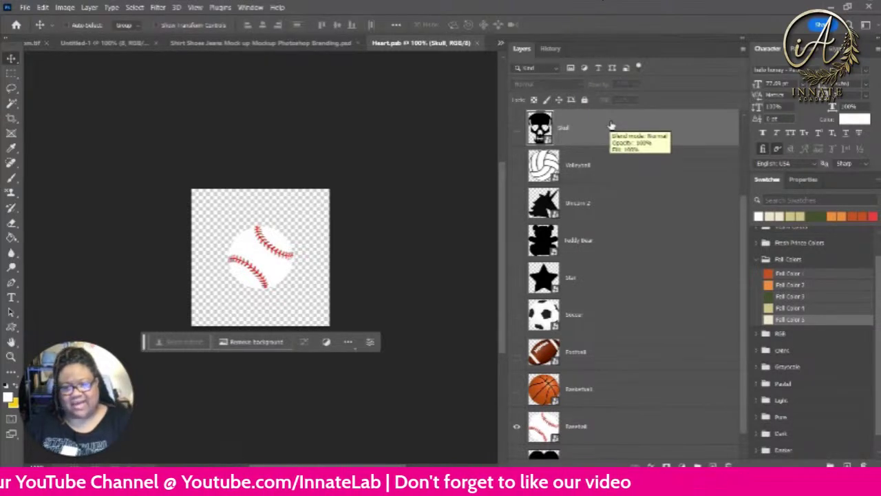
pyautogui.scroll(-1, 611, 124)
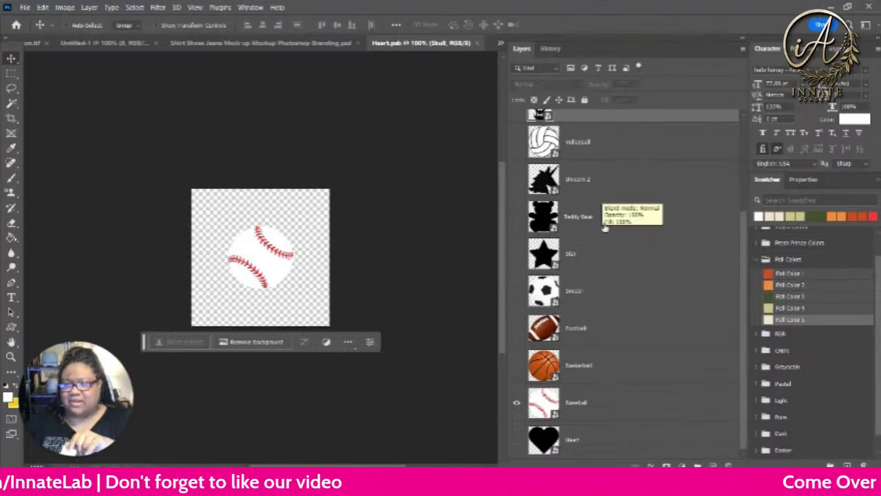
pyautogui.scroll(2, 611, 367)
pyautogui.scroll(2, 611, 365)
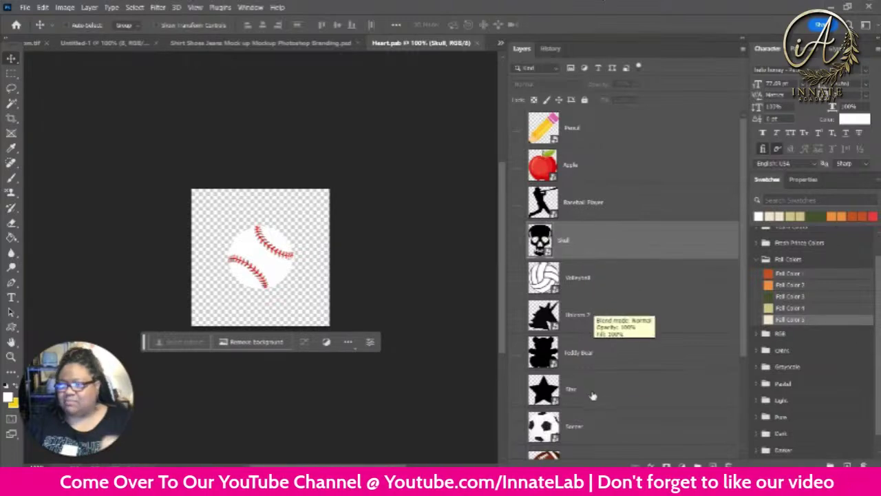
pyautogui.scroll(-2, 581, 363)
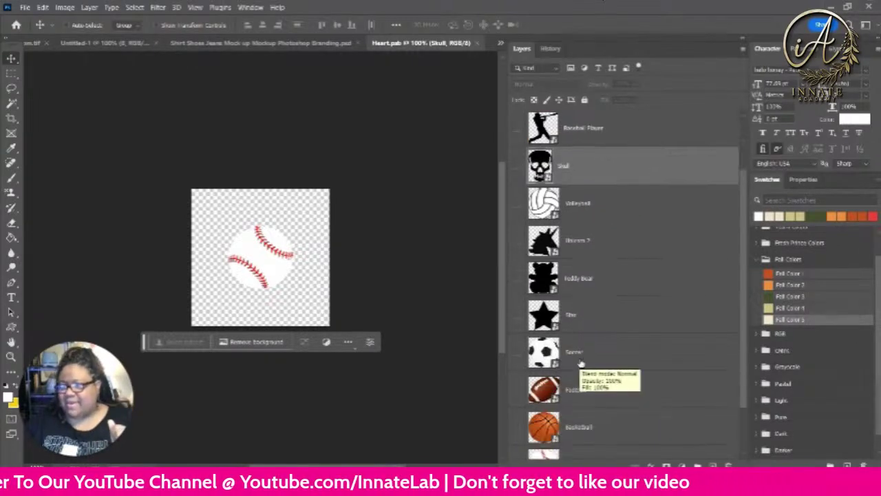
pyautogui.scroll(-2, 580, 363)
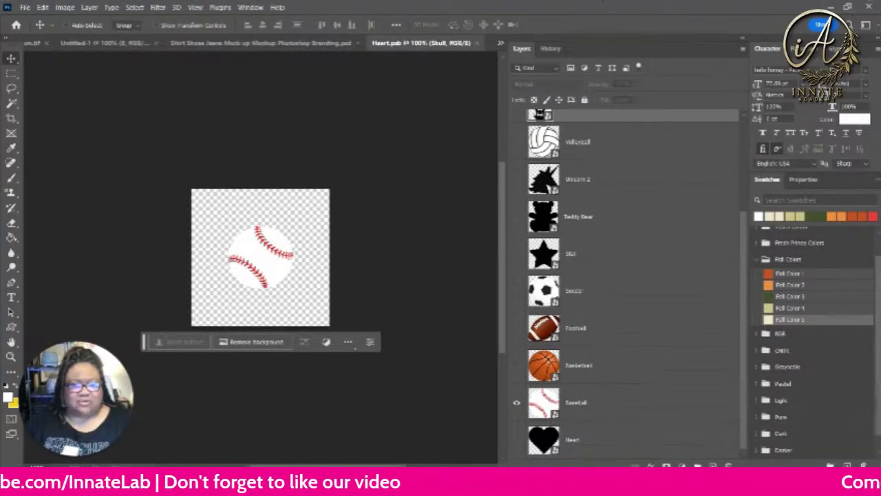
# Place the AUTUMARRANGEMENTS0017 image in Heart.psb, scaled down to about the baseball's size and centered over it.
pyautogui.moveTo(40, 270); pyautogui.dragTo(267, 259)
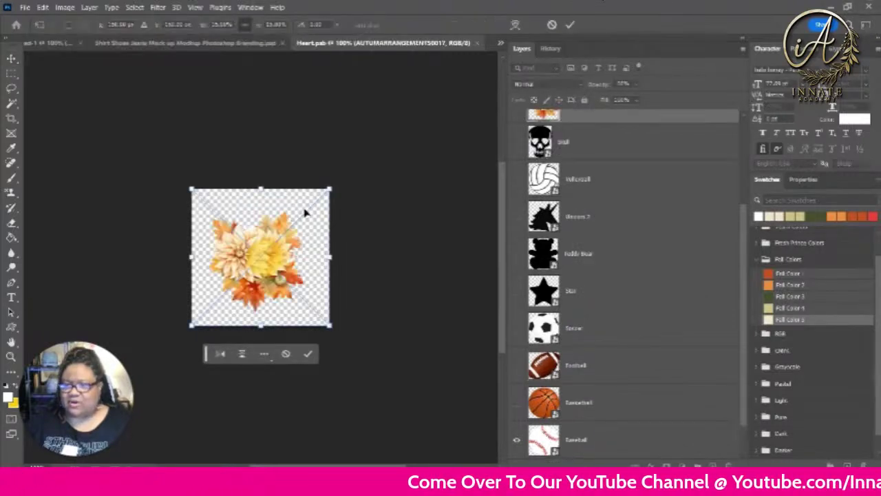
pyautogui.moveTo(333, 188); pyautogui.dragTo(290, 228)
pyautogui.moveTo(228, 289); pyautogui.dragTo(262, 256)
pyautogui.press('Return')
# Hide the Baseball layer, then close Heart.psb and save its changes.
pyautogui.click(517, 440)
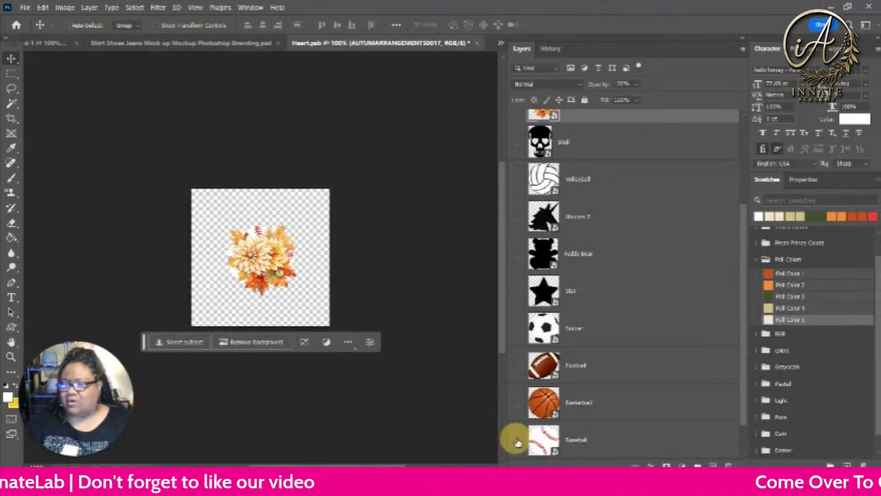
pyautogui.click(475, 44)
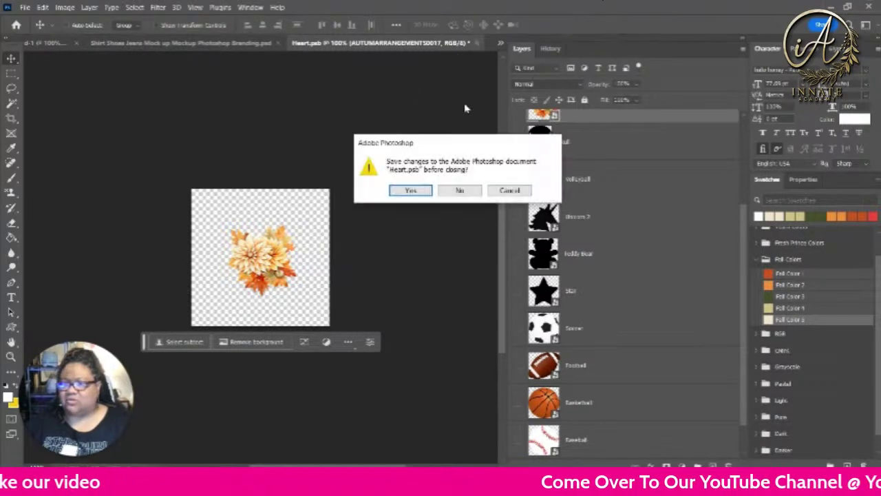
pyautogui.click(408, 190)
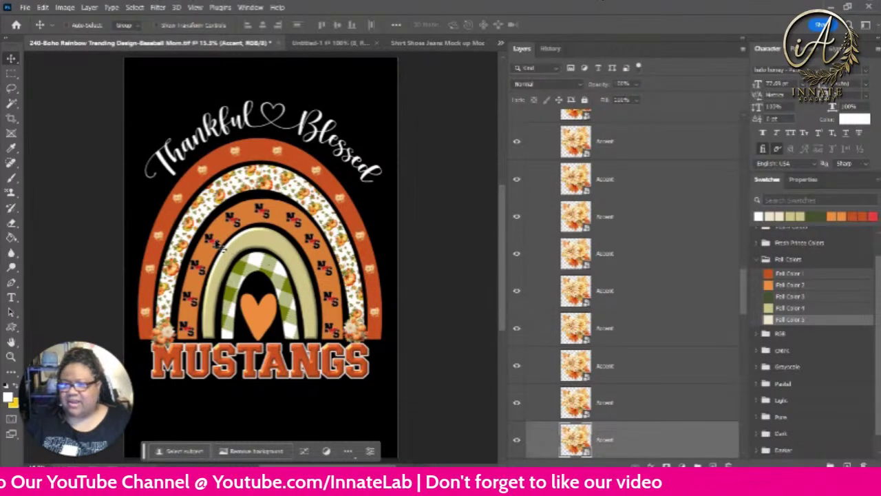
# Open the Logo smart object from one of the school logos on the third arch.
pyautogui.rightClick(215, 244)
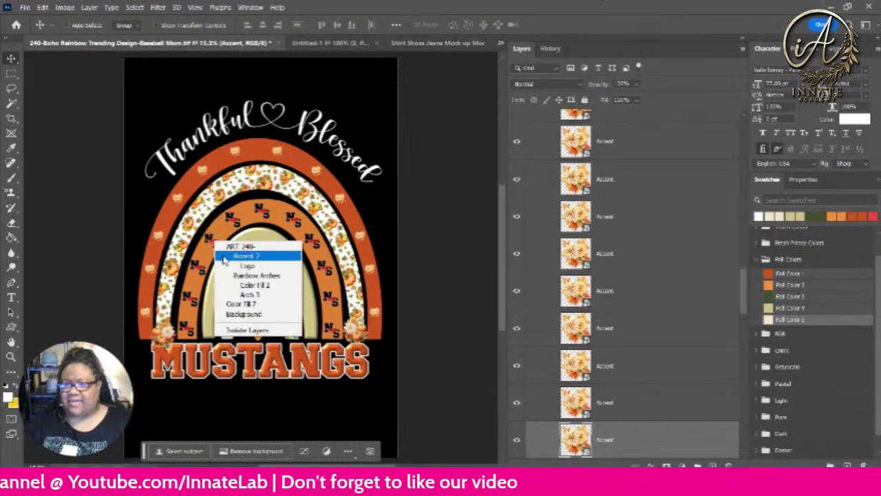
pyautogui.click(245, 266)
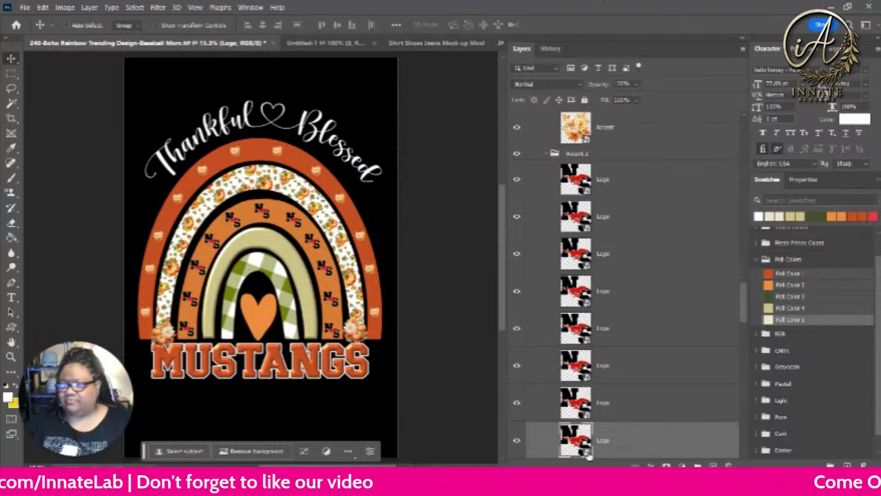
pyautogui.doubleClick(588, 451)
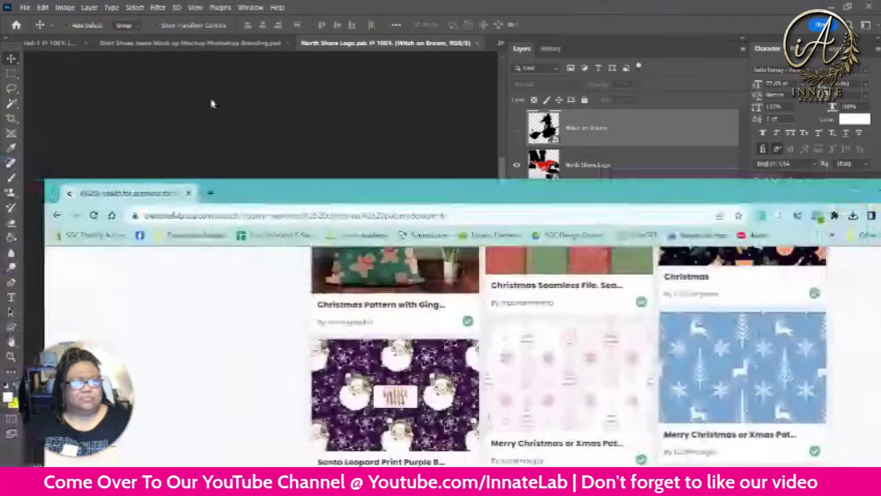
# Switch to the Creative Fabrica page in the browser and search the site for fall clipart.
pyautogui.moveTo(119, 180); pyautogui.dragTo(112, 7)
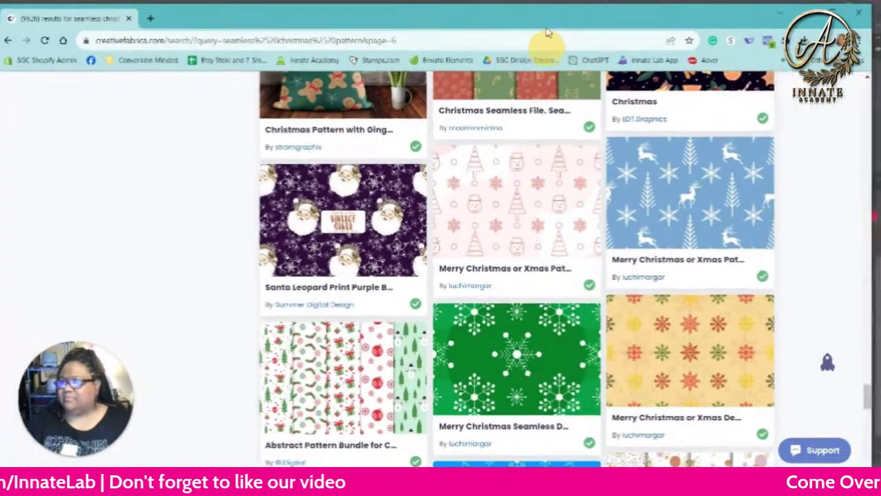
pyautogui.scroll(-15, 727, 231)
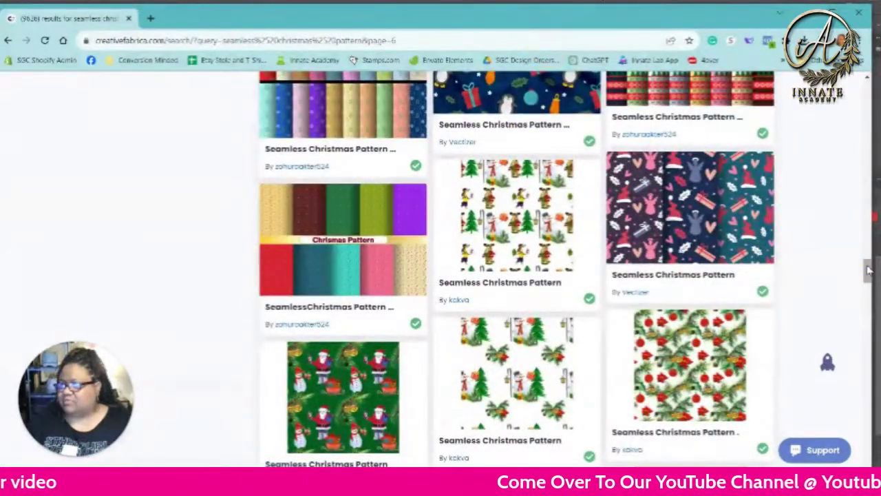
pyautogui.scroll(10, 868, 270)
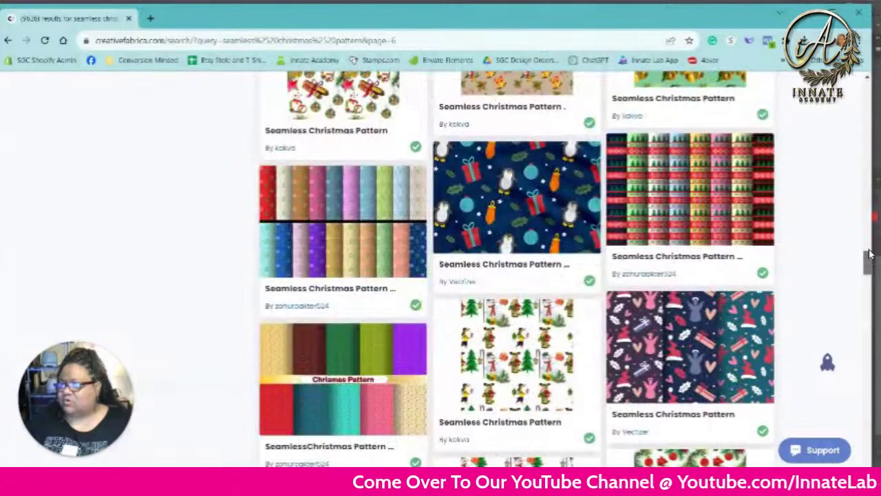
pyautogui.scroll(15, 852, 175)
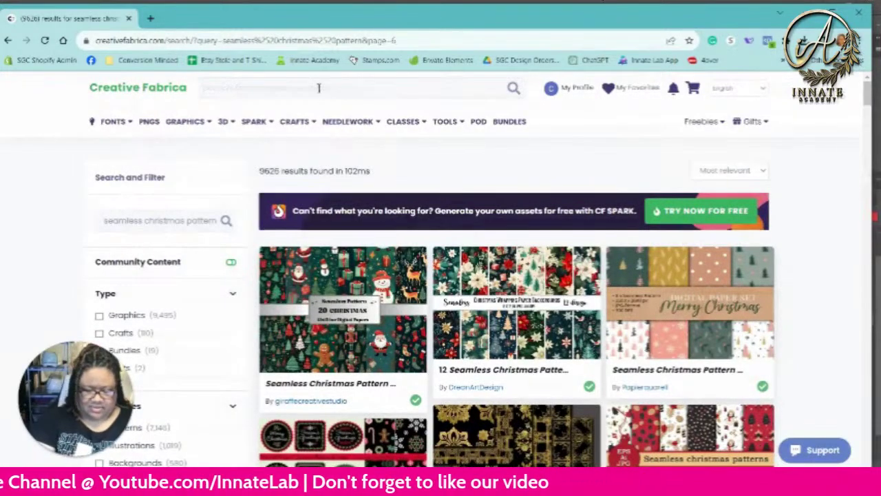
pyautogui.click(319, 87)
pyautogui.write('fo')
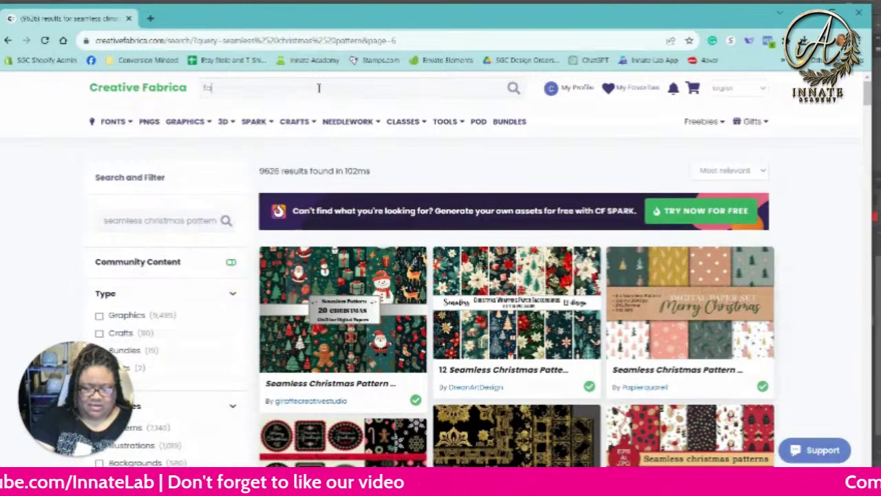
pyautogui.write('ll clipart')
pyautogui.press('Return')
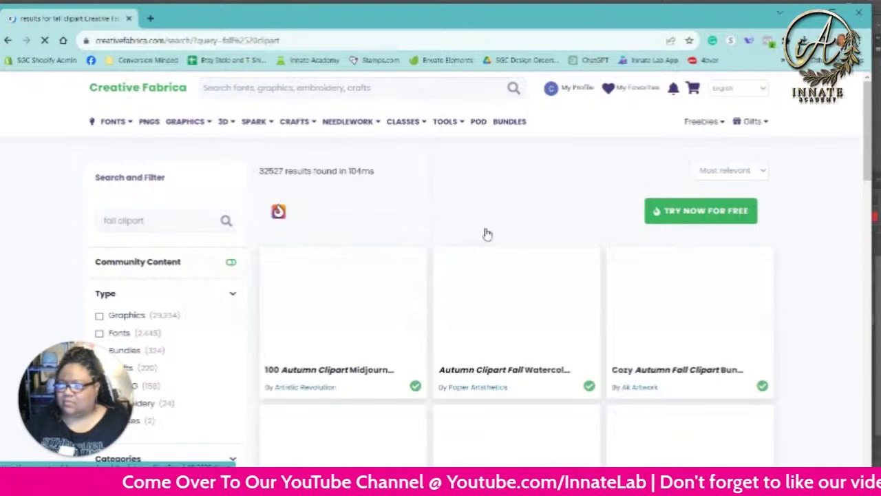
# Look through the fall clipart results, open Autumn Clipart Fall Watercolor Clipart and download its zip file.
pyautogui.scroll(-1, 487, 234)
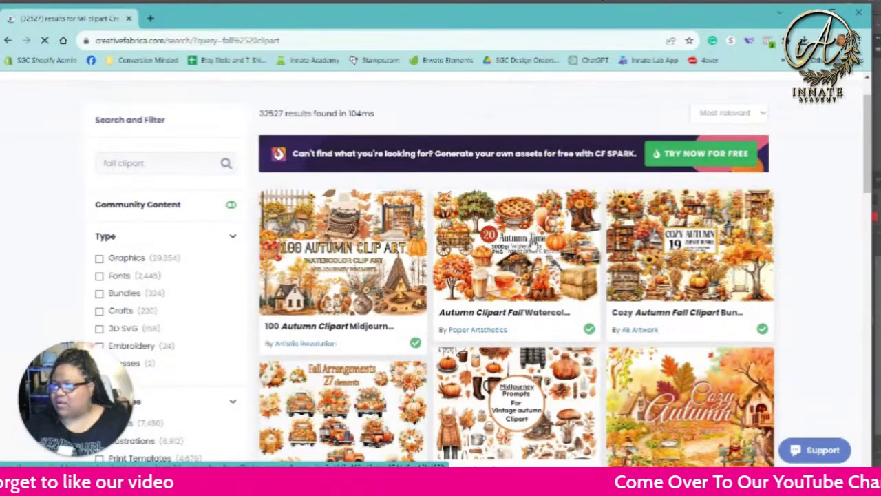
pyautogui.scroll(-1, 533, 239)
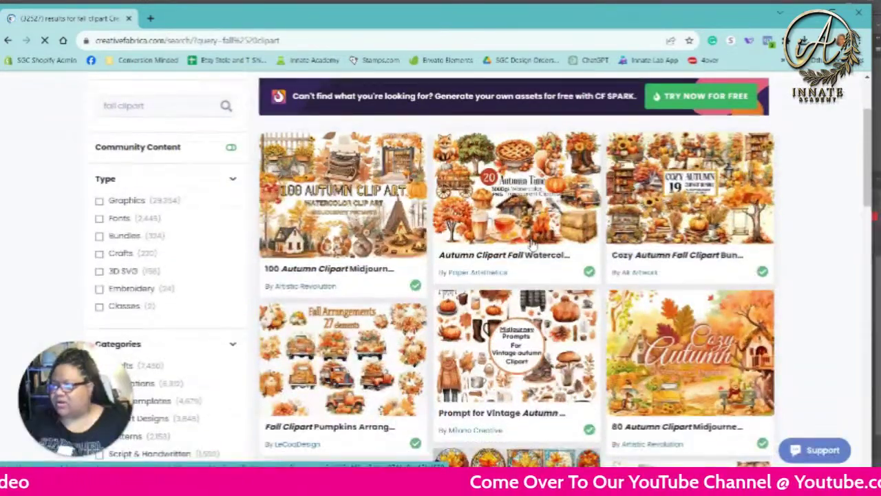
pyautogui.scroll(-1, 533, 244)
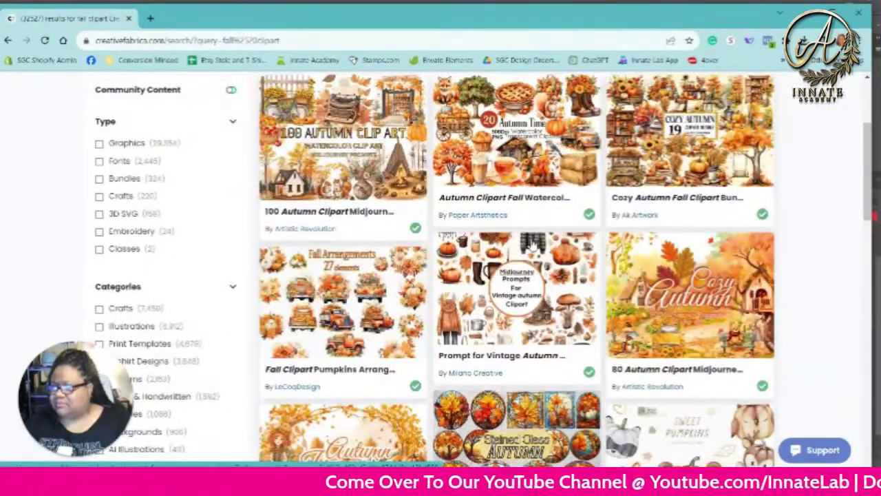
pyautogui.scroll(-2, 533, 246)
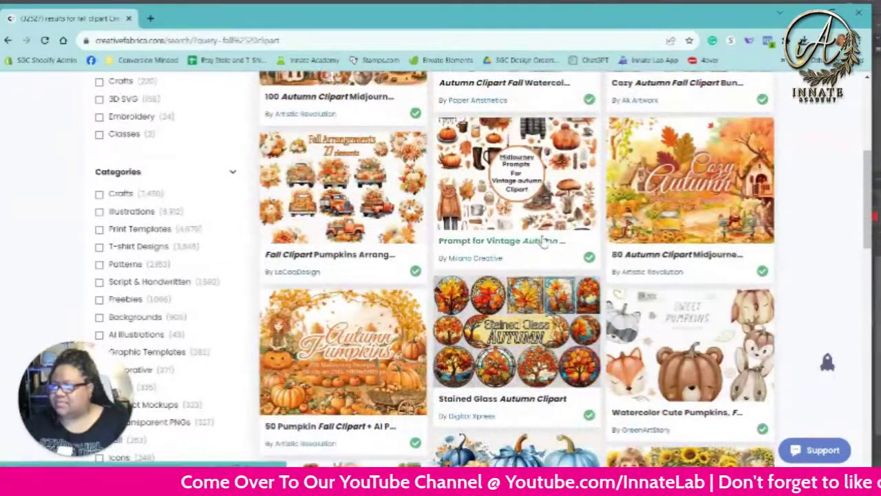
pyautogui.scroll(5, 544, 241)
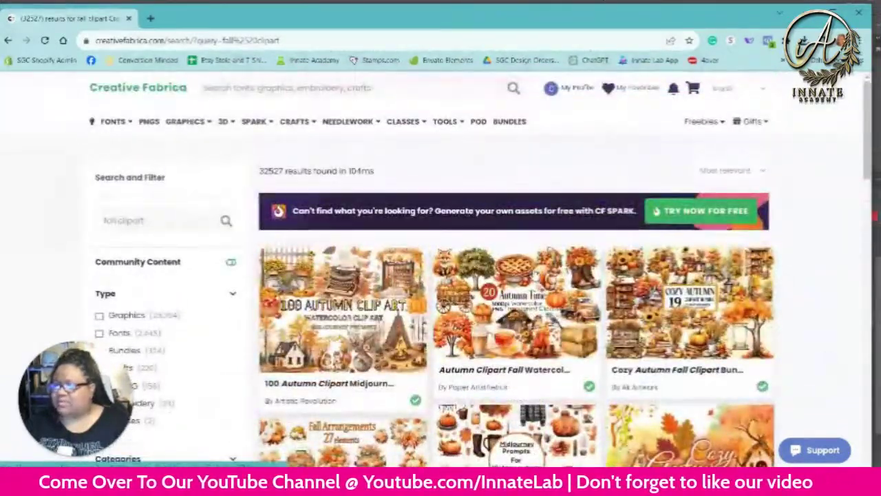
pyautogui.click(536, 274)
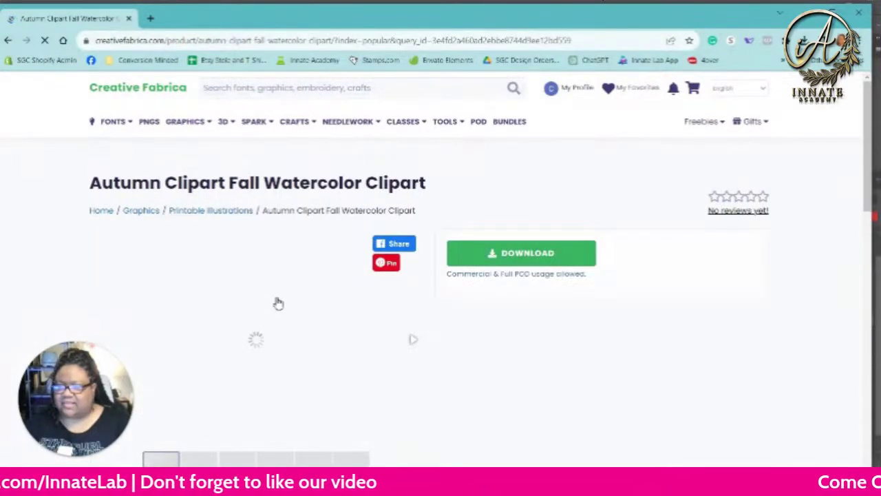
pyautogui.scroll(-1, 290, 297)
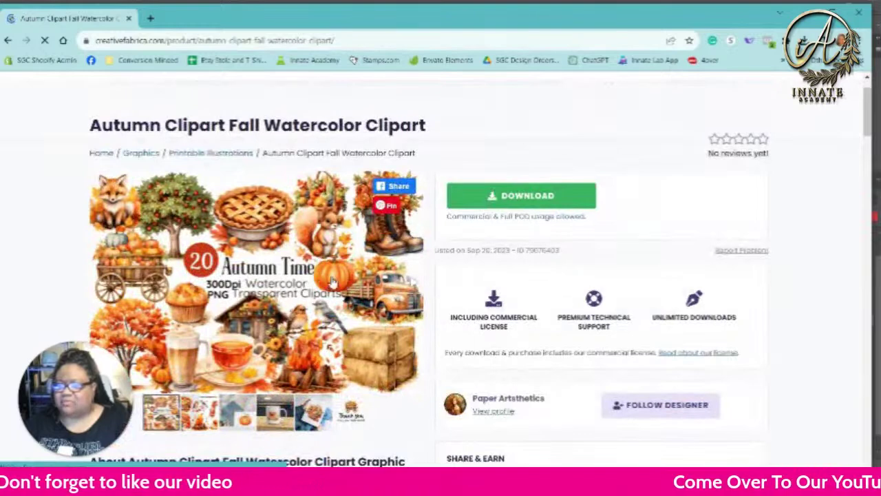
pyautogui.click(510, 197)
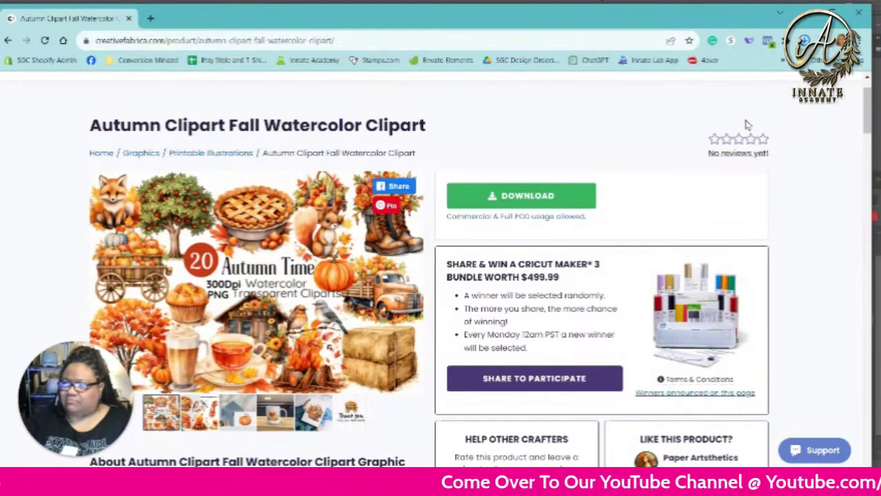
pyautogui.click(804, 42)
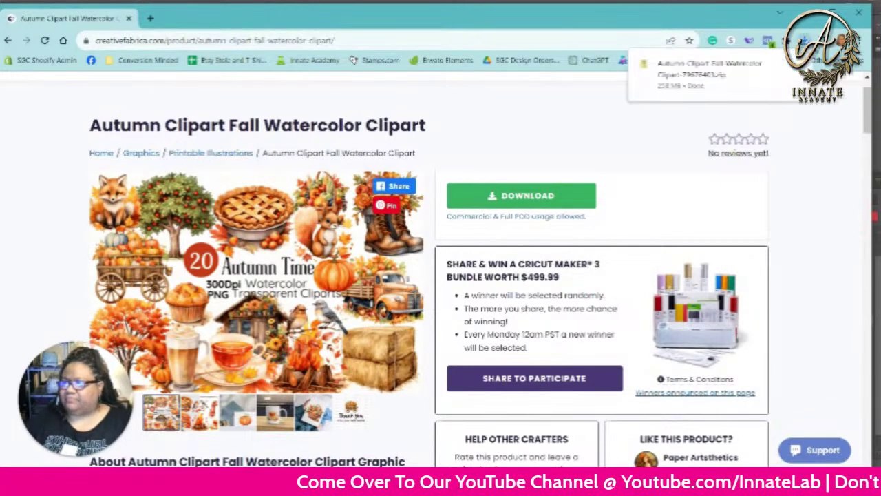
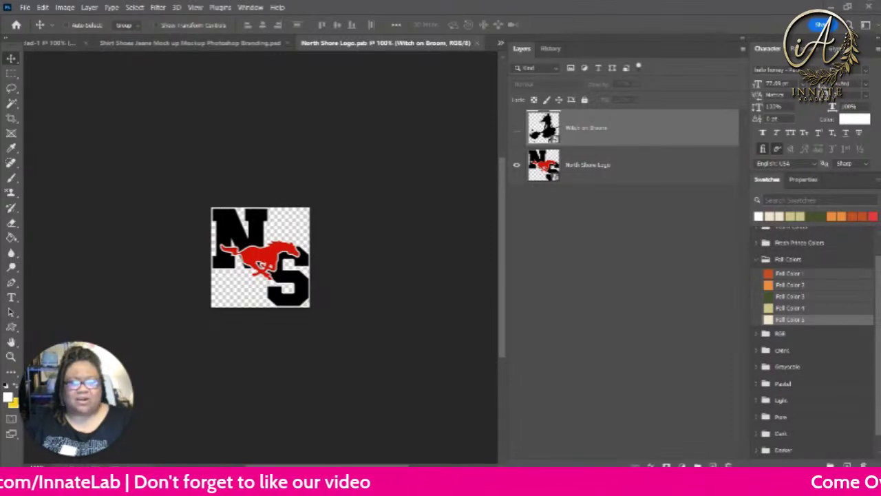
# Replace the school logo in North Shore Logo.psb with pumpkin image 17, enlarged slightly past the canvas, and close the file with changes saved.
pyautogui.moveTo(130, 260); pyautogui.dragTo(275, 263)
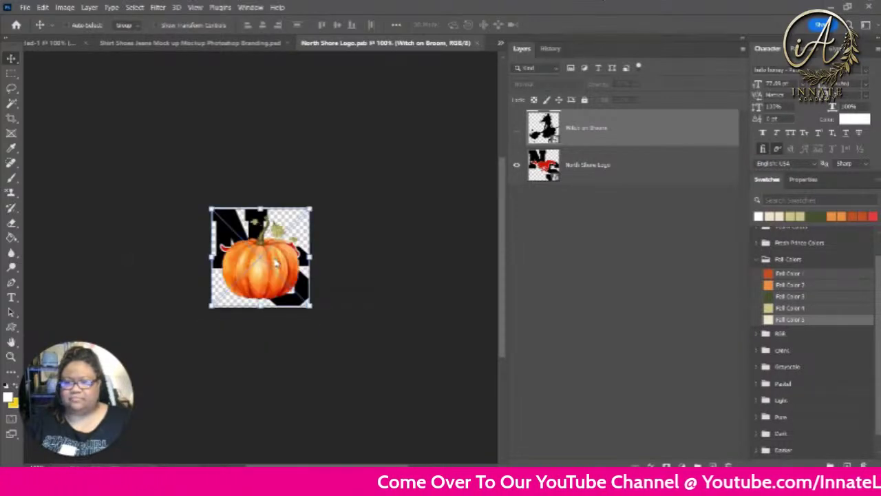
pyautogui.moveTo(261, 207); pyautogui.dragTo(261, 201)
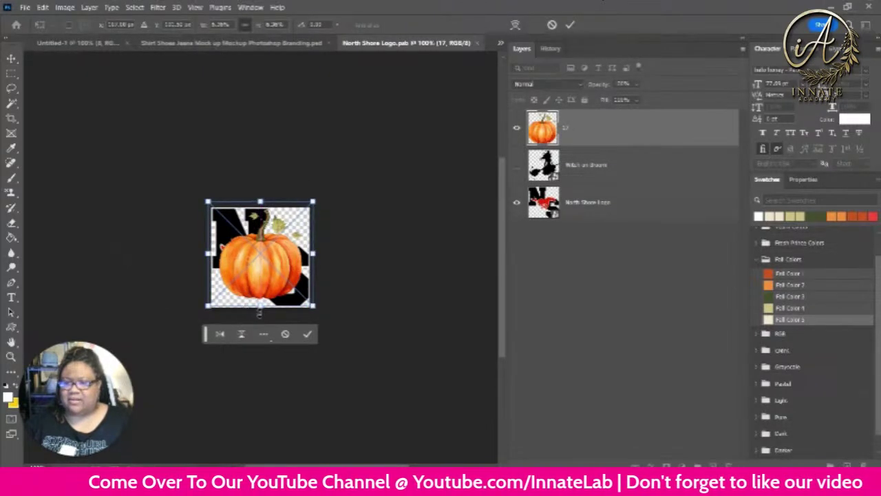
pyautogui.moveTo(260, 307); pyautogui.dragTo(260, 310)
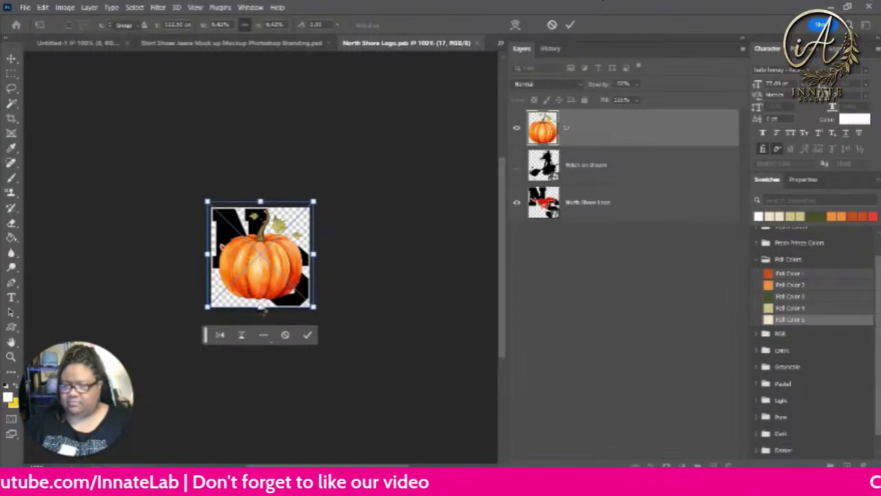
pyautogui.press('Return')
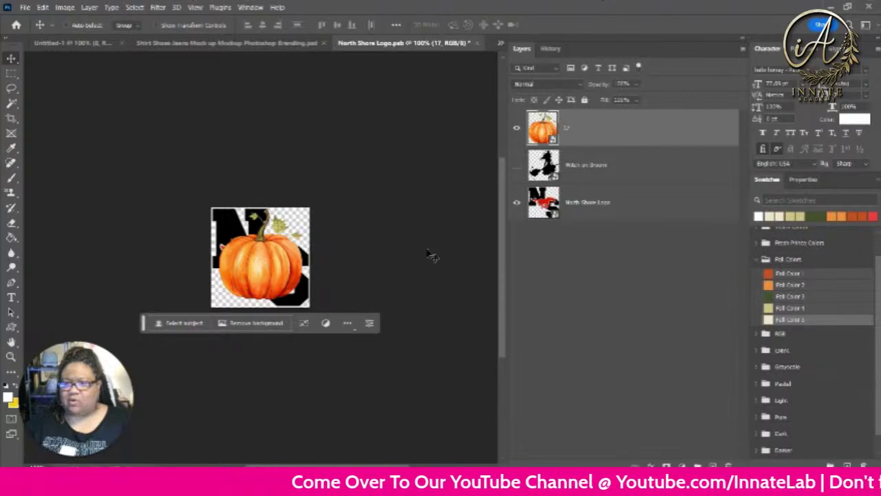
pyautogui.click(517, 202)
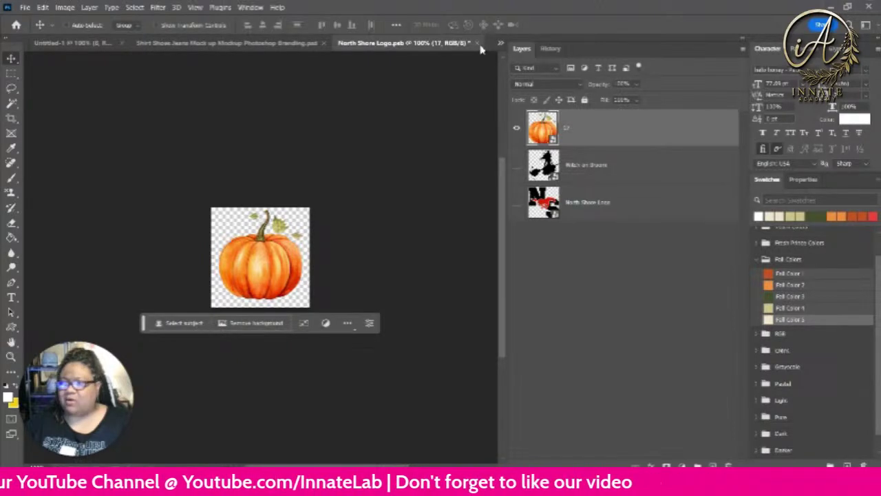
pyautogui.click(477, 42)
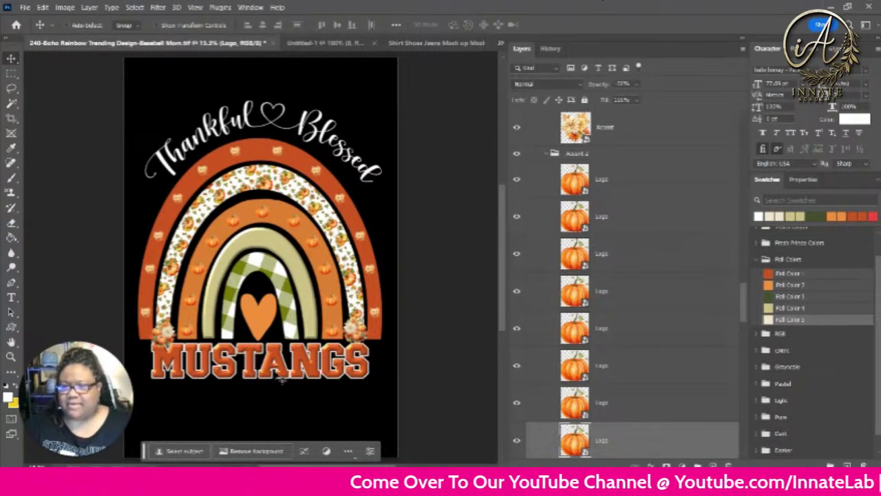
# Replace the wording of the MUSTANGS text layer below the rainbow with "kind of a mess".
pyautogui.rightClick(270, 371)
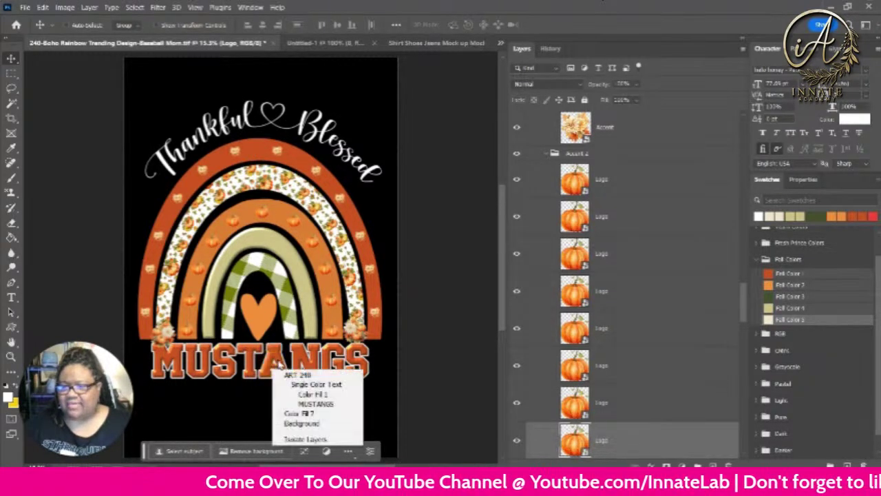
pyautogui.click(323, 404)
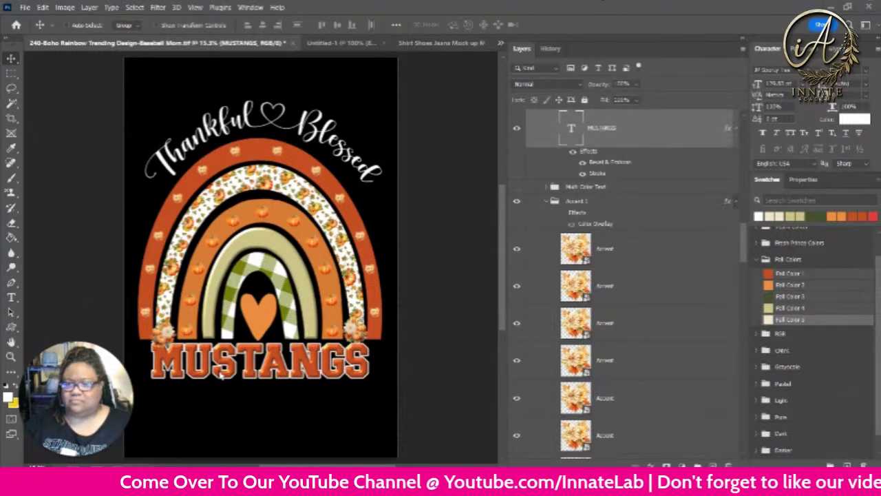
pyautogui.rightClick(250, 358)
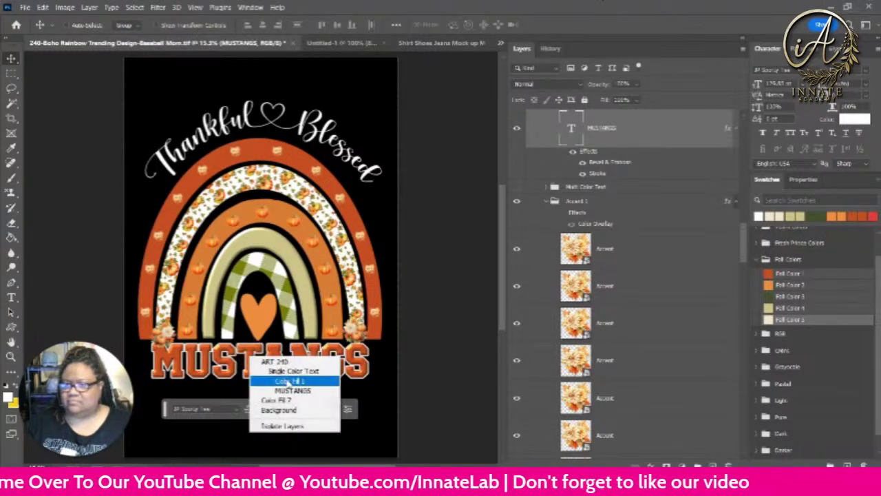
pyautogui.click(293, 392)
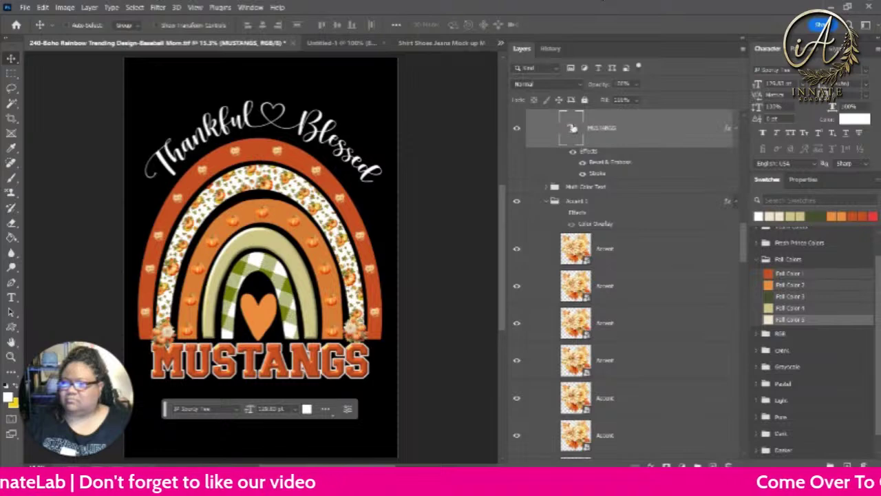
pyautogui.doubleClick(571, 128)
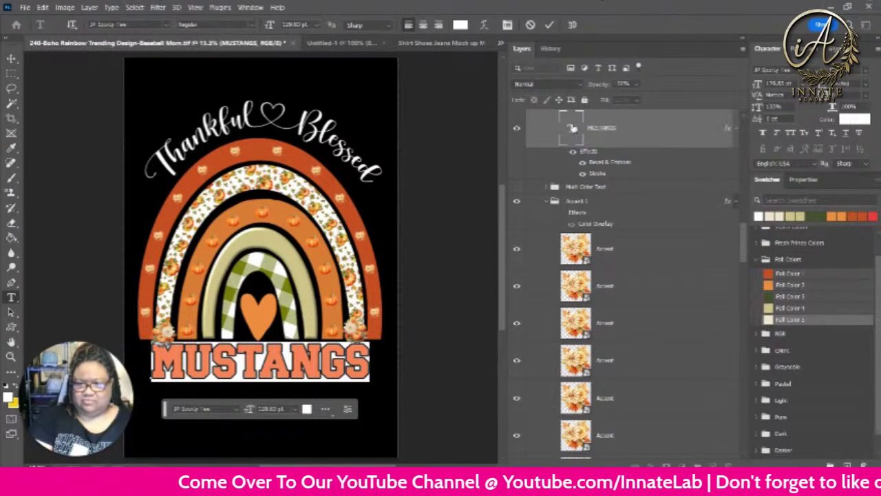
pyautogui.hotkey('ctrl', 'h')
pyautogui.write('KIND')
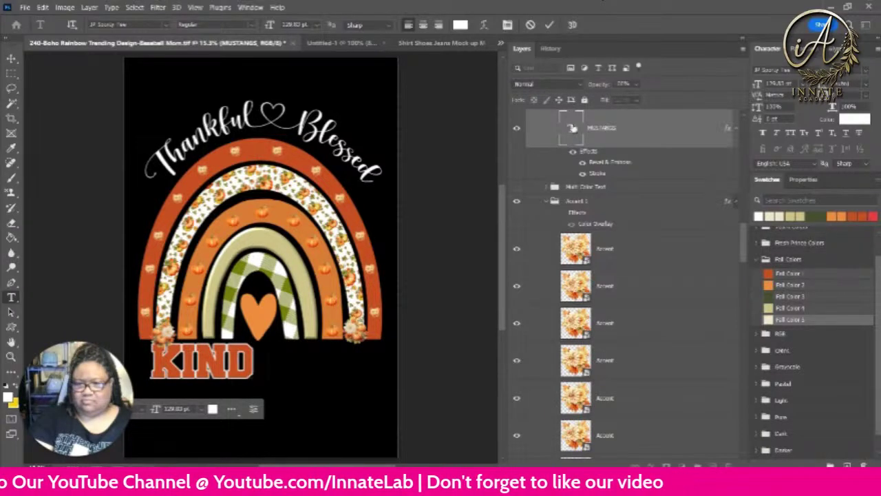
pyautogui.write(' OF A MESS')
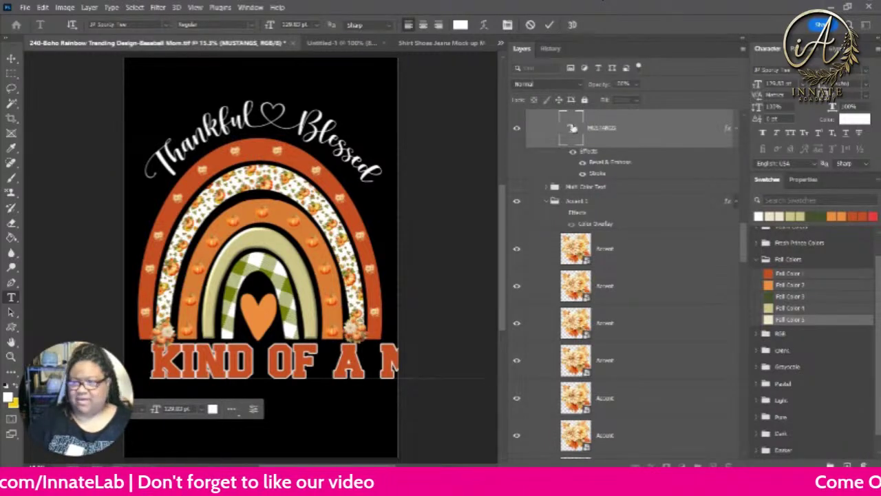
pyautogui.click(572, 128)
pyautogui.press('v')
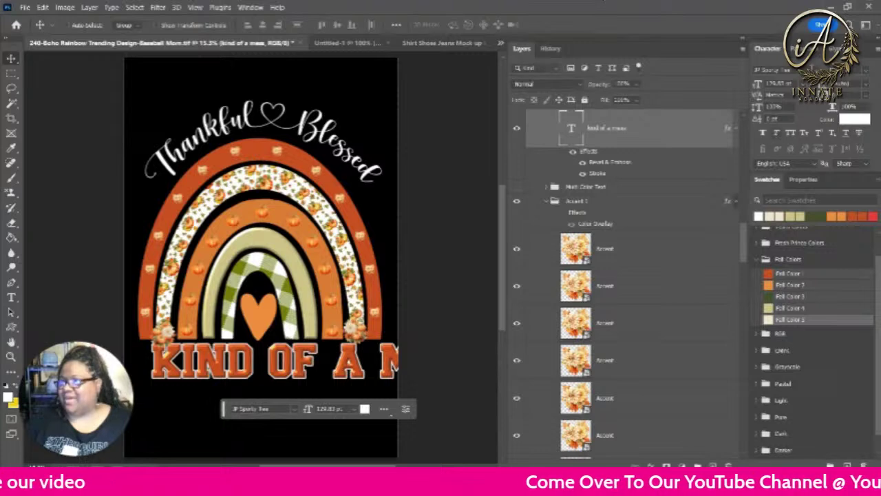
# Set the "kind of a mess" text in the Retro Magic font with All Caps.
pyautogui.click(805, 69)
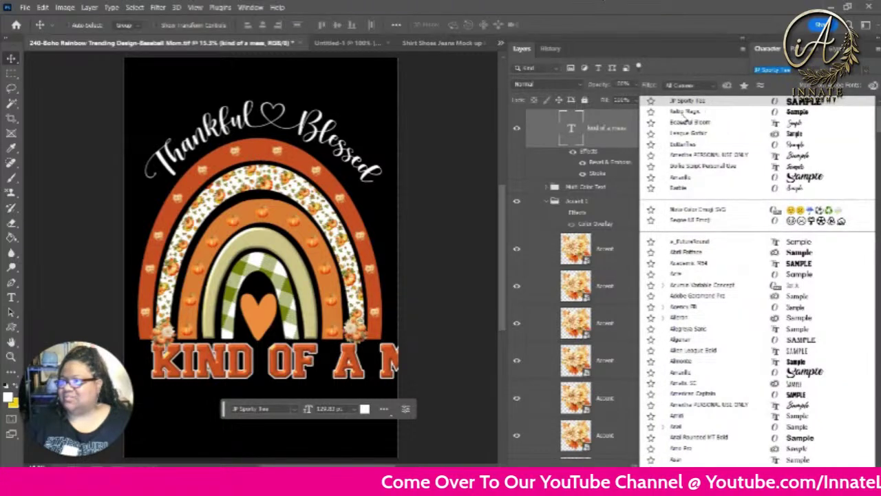
pyautogui.click(685, 112)
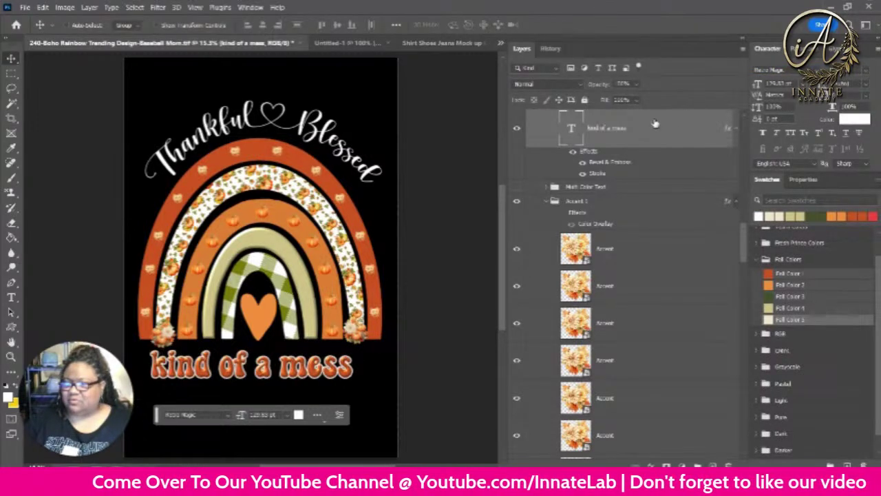
pyautogui.click(791, 132)
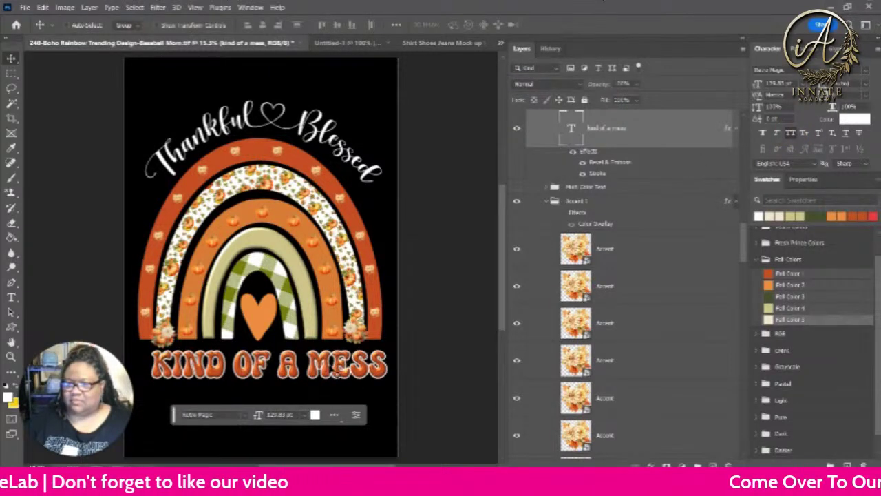
# Move the "kind of a mess" text up under the rainbow and enlarge it proportionally until it slightly exceeds the rainbow's width.
pyautogui.moveTo(336, 371); pyautogui.dragTo(323, 368)
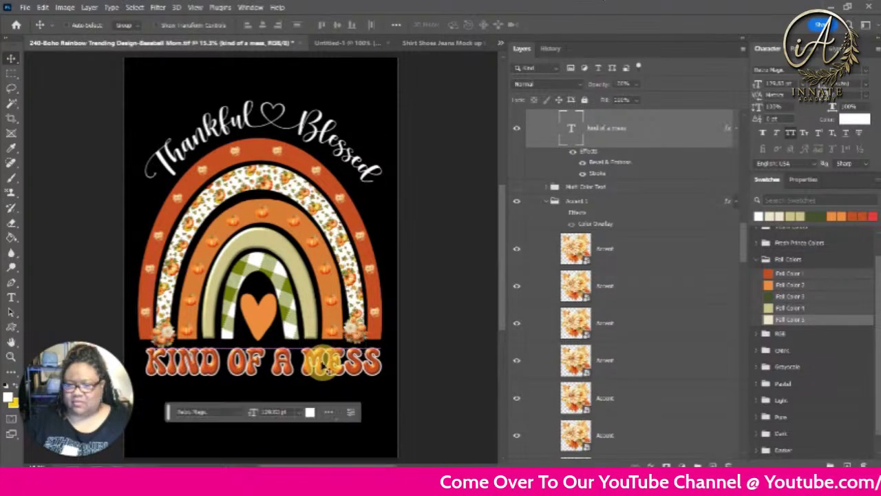
pyautogui.hotkey('ctrl', 't')
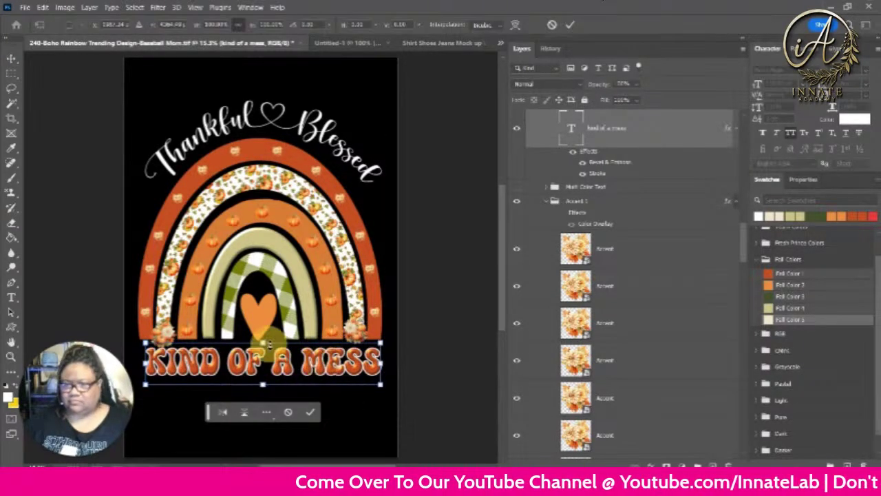
pyautogui.click(263, 342)
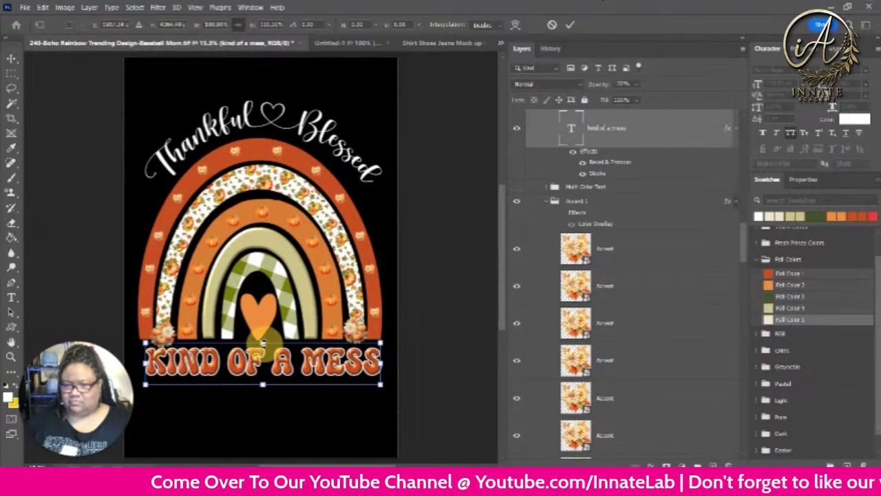
pyautogui.moveTo(263, 342); pyautogui.dragTo(263, 339)
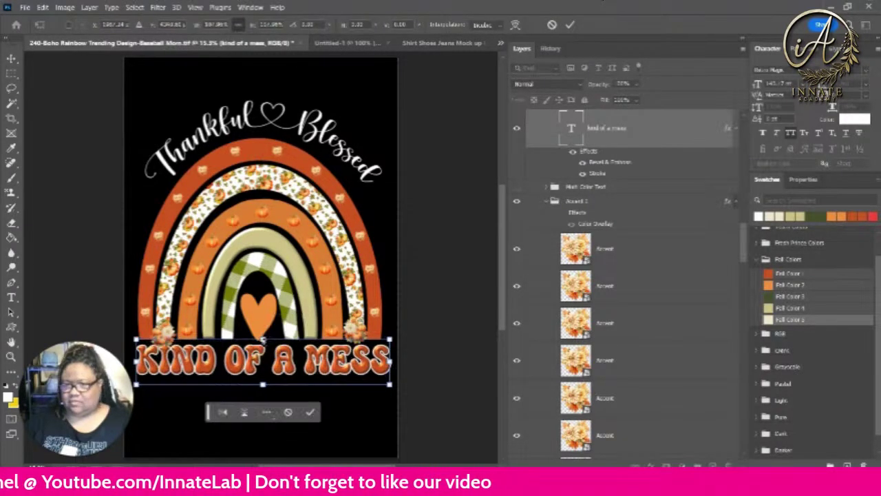
pyautogui.press('Return')
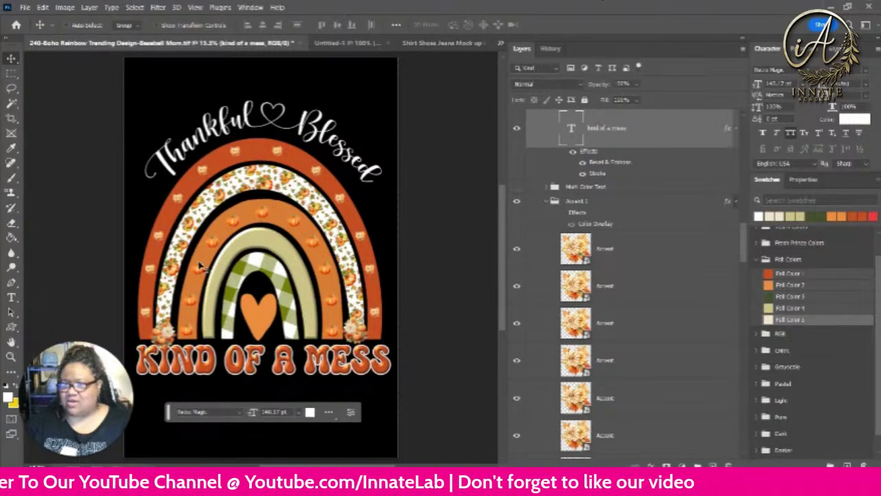
# Turn on the Bevel & Emboss effects of the outer rainbow arch, Arch 1.
pyautogui.rightClick(260, 159)
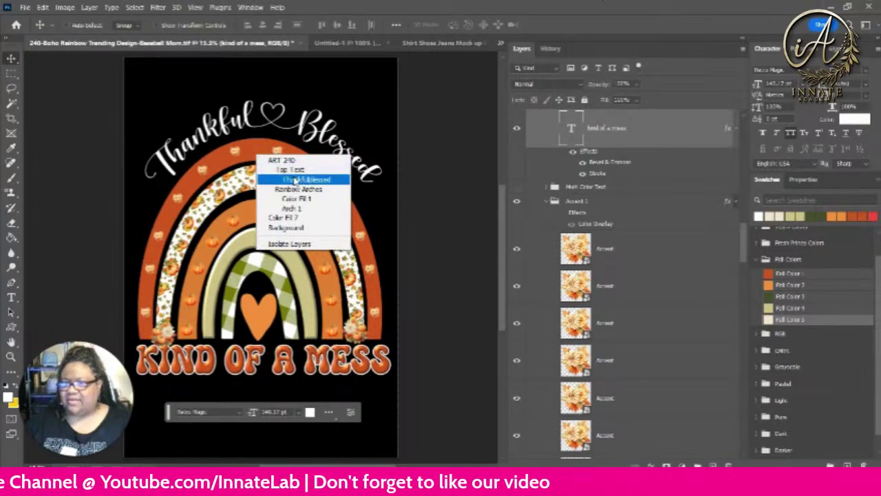
pyautogui.click(295, 178)
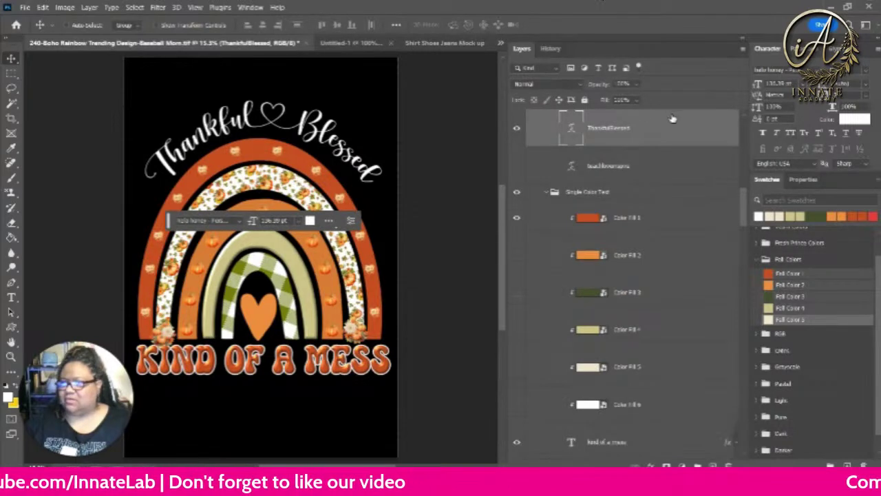
pyautogui.rightClick(264, 159)
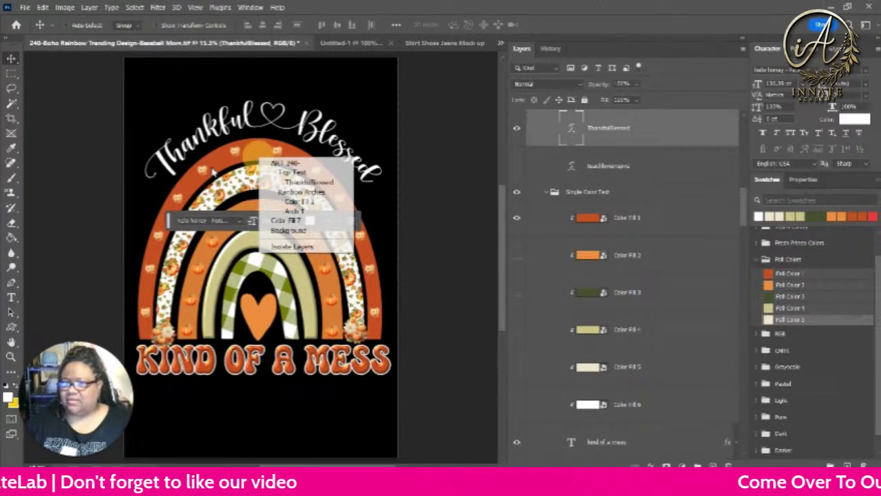
pyautogui.click(151, 257)
pyautogui.rightClick(151, 256)
pyautogui.click(178, 278)
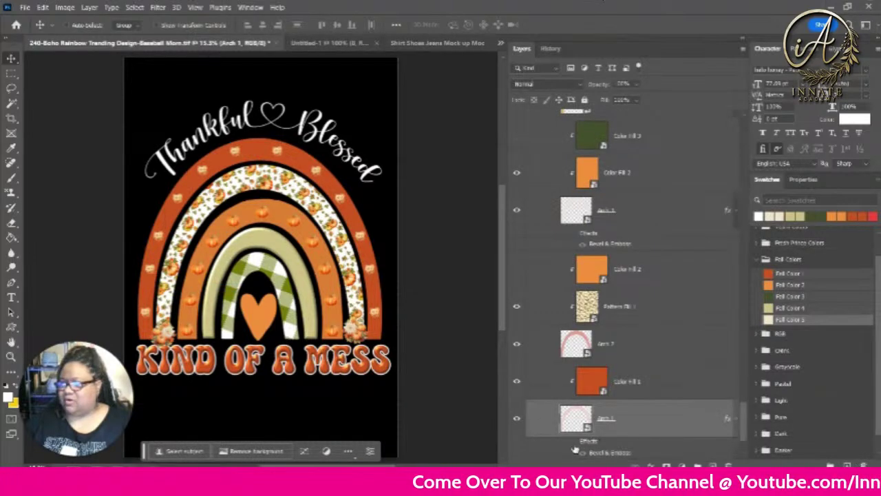
pyautogui.click(573, 442)
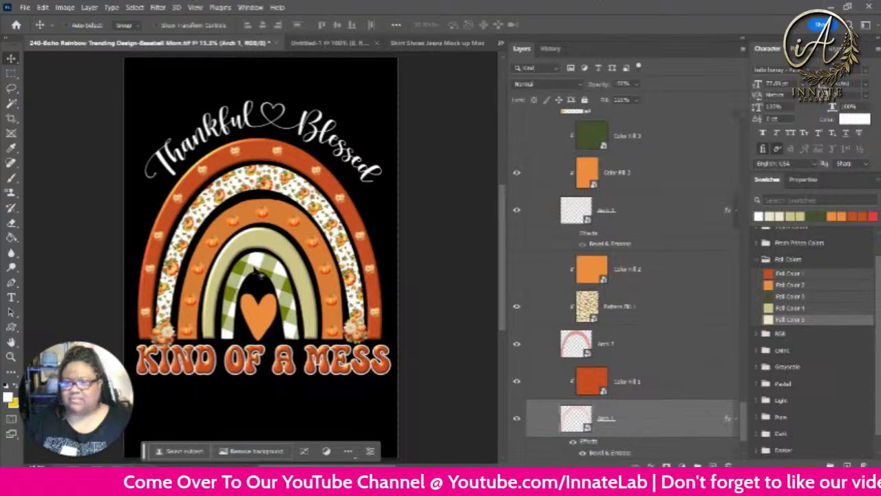
# Change the color of the "kind of a mess" text from Color Fill 1 to Color Fill 2.
pyautogui.rightClick(250, 365)
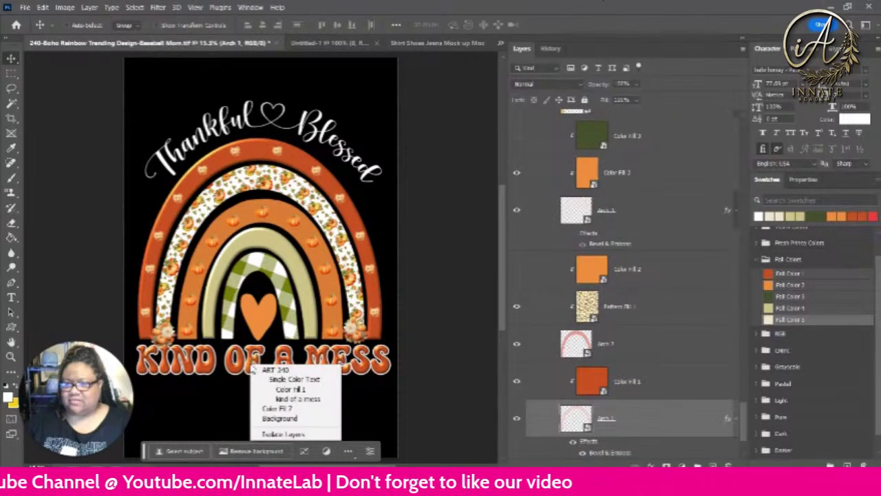
pyautogui.click(298, 399)
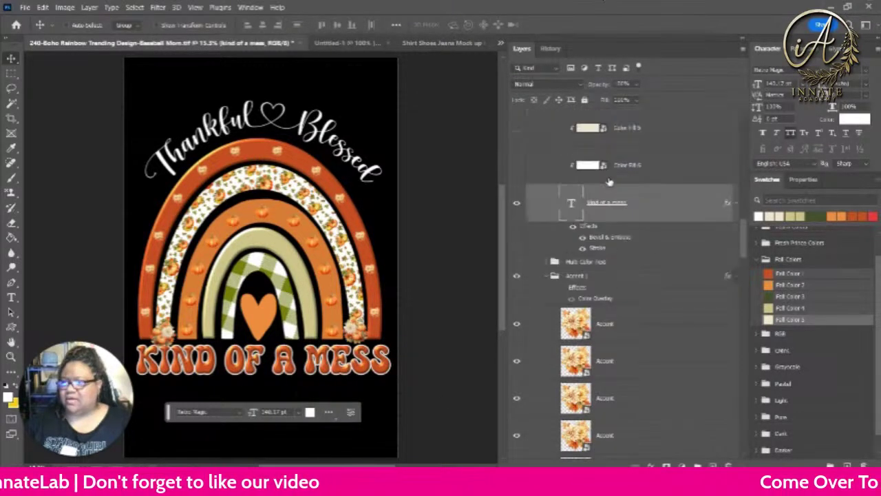
pyautogui.scroll(3, 609, 181)
pyautogui.scroll(2, 609, 181)
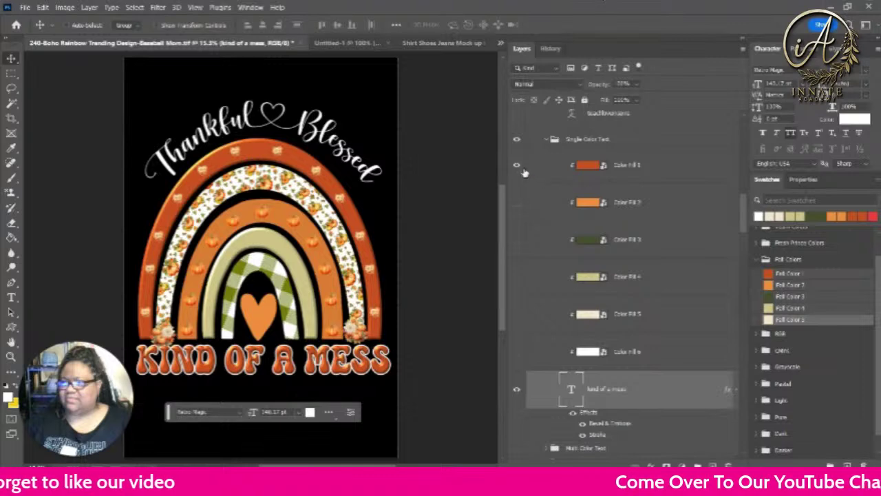
pyautogui.click(521, 213)
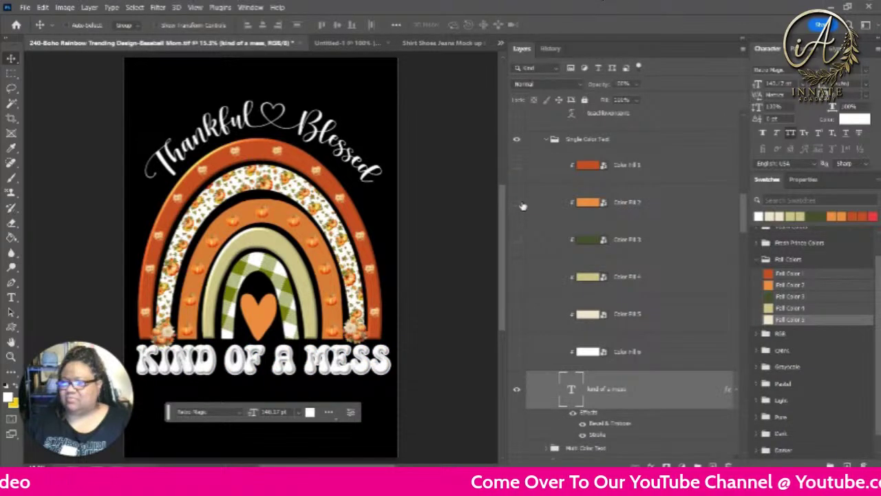
pyautogui.click(516, 205)
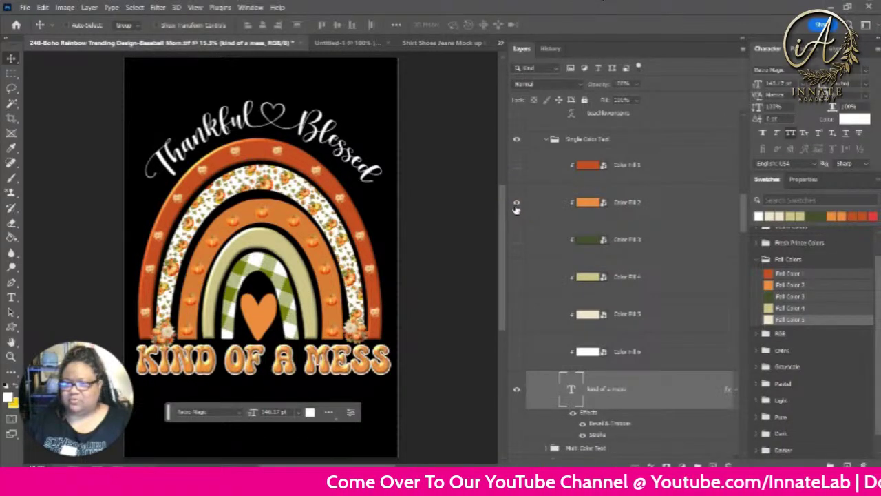
pyautogui.click(580, 423)
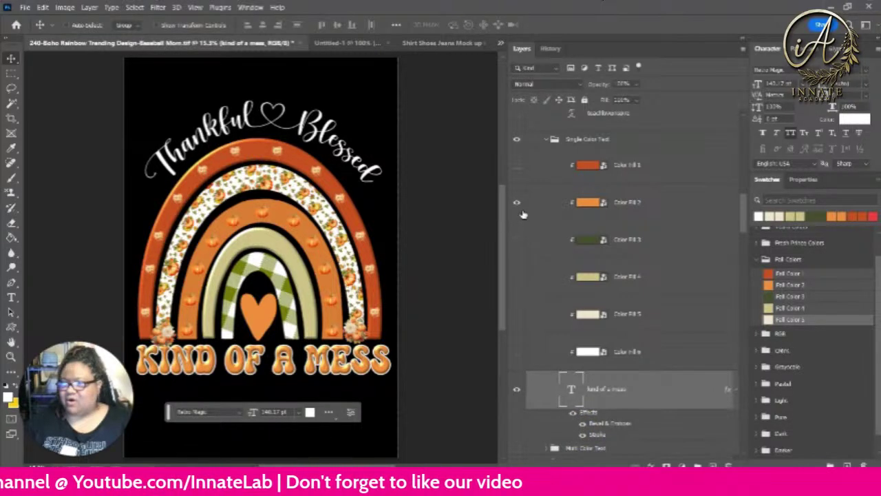
# Recolor the "kind of a mess" text with Color Fill 4 and turn off its layer effects.
pyautogui.click(517, 203)
pyautogui.click(518, 277)
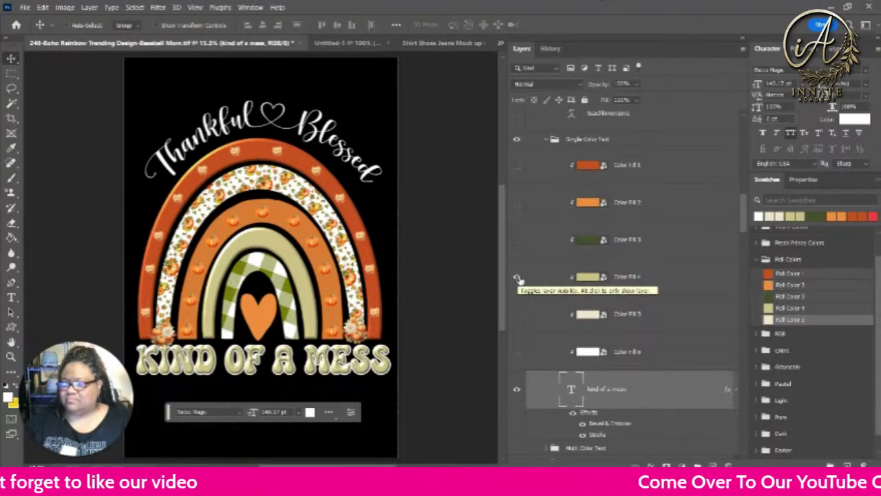
pyautogui.click(573, 414)
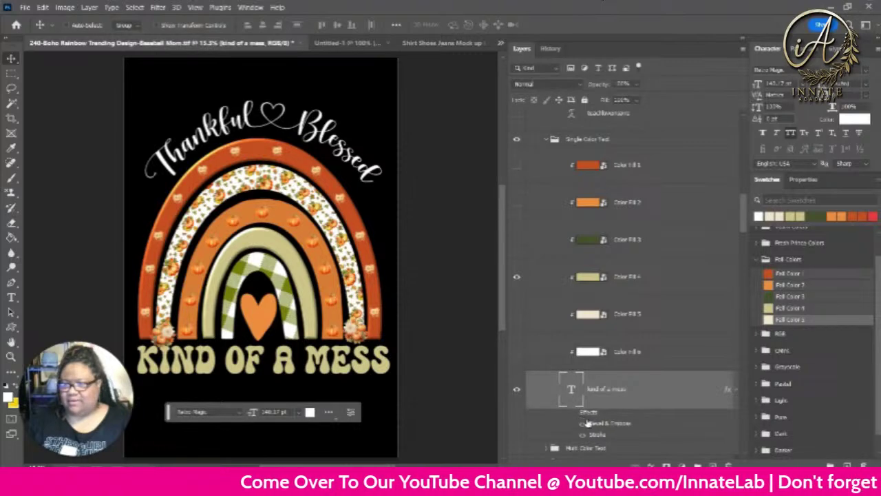
# Compare Color Fill 1 and Color Fill 2 on the flat "kind of a mess" text and keep the orange Color Fill 2.
pyautogui.click(517, 202)
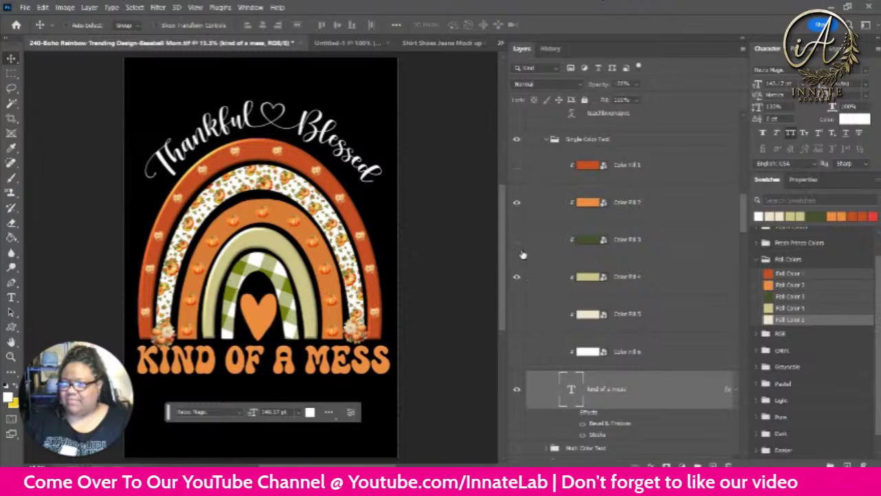
pyautogui.click(517, 165)
pyautogui.click(517, 202)
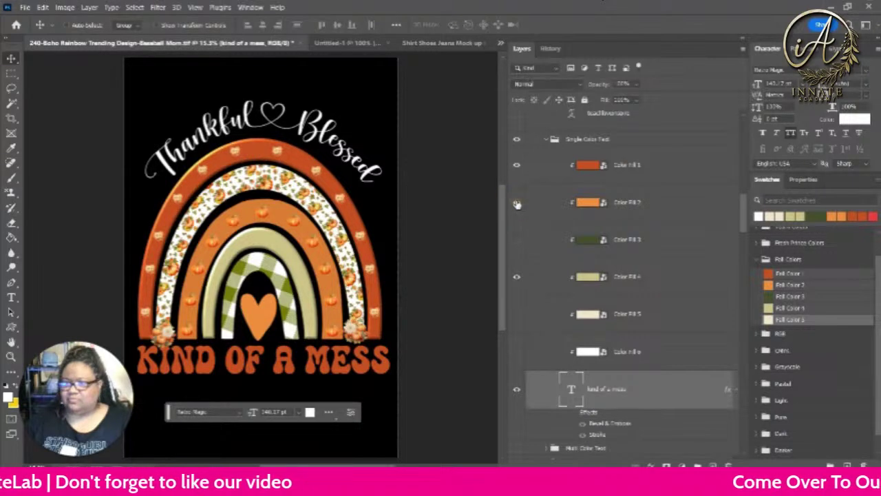
pyautogui.click(518, 202)
pyautogui.click(517, 165)
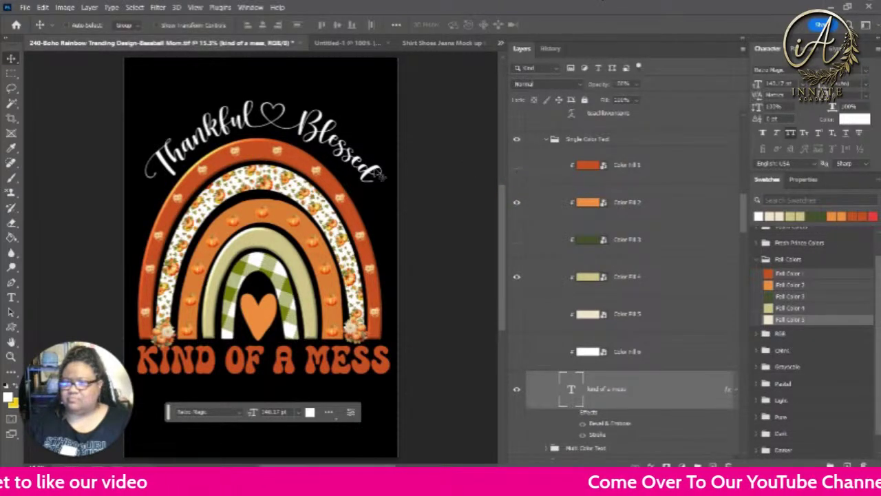
# Recolor the "Thankful Blessed" text above the rainbow with the orange Color Fill 2.
pyautogui.rightClick(328, 135)
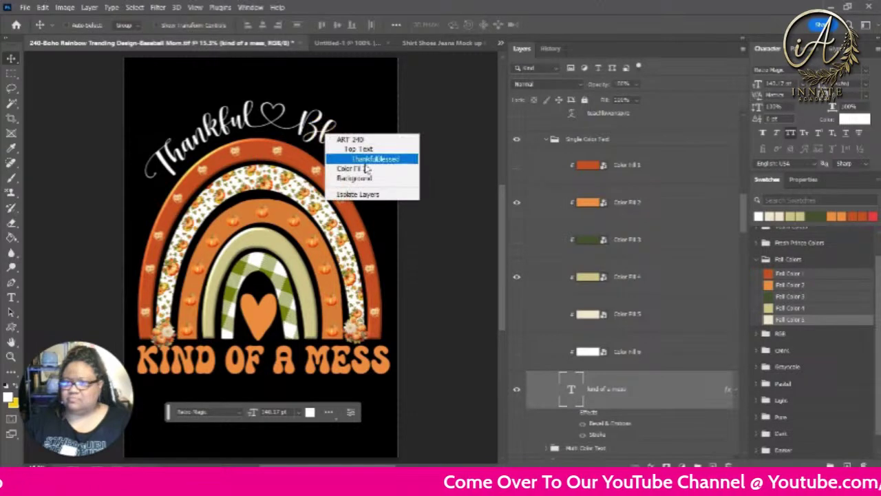
pyautogui.click(372, 159)
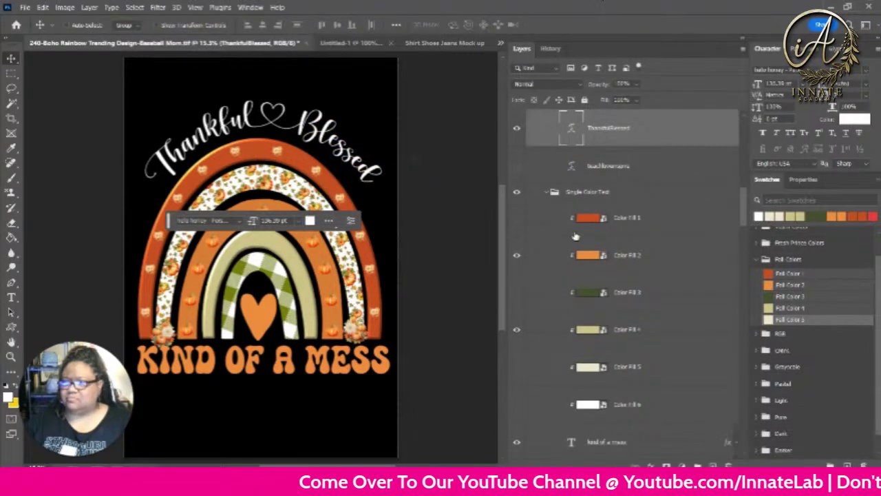
pyautogui.scroll(5, 576, 236)
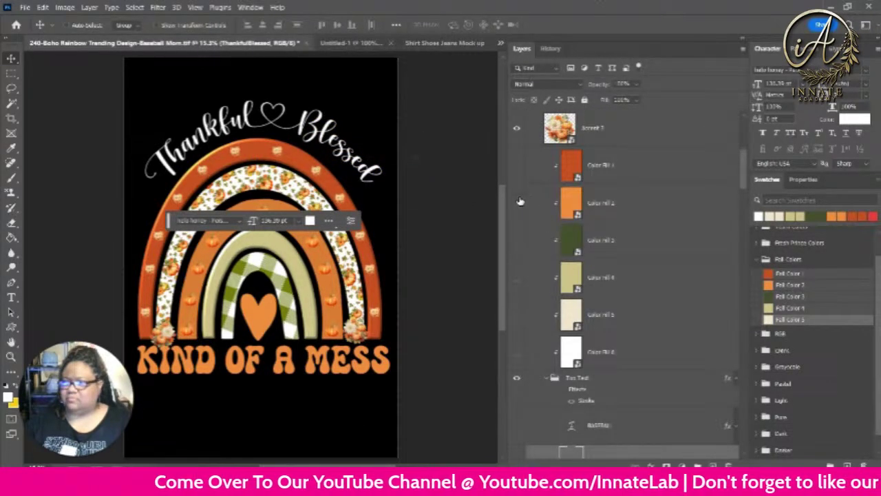
pyautogui.click(517, 203)
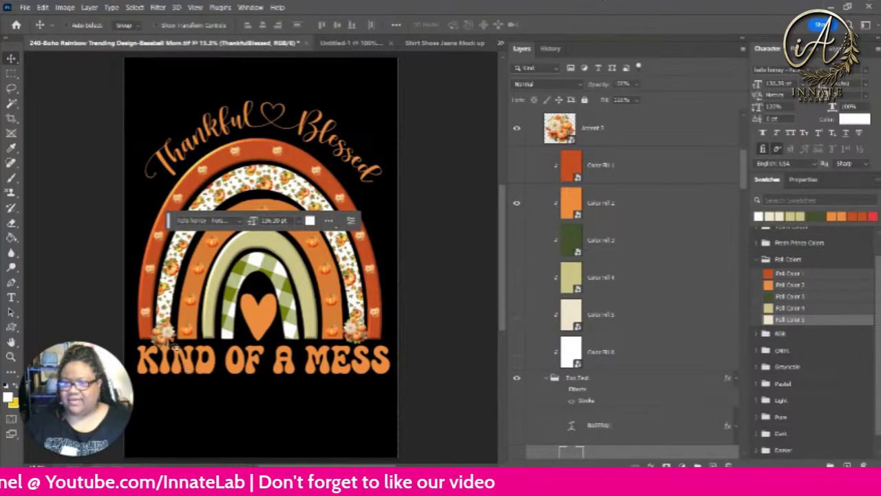
# Replace the arrangement in Accent 3.psb with the pumpkin truck image AUTUMARRANGEMENTS0014, enlarged past the canvas, and close the file with changes saved.
pyautogui.rightClick(165, 336)
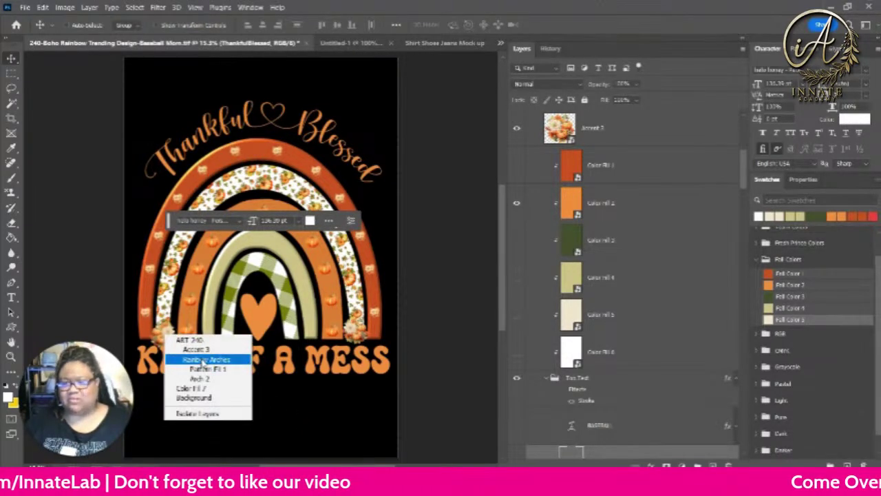
pyautogui.click(197, 349)
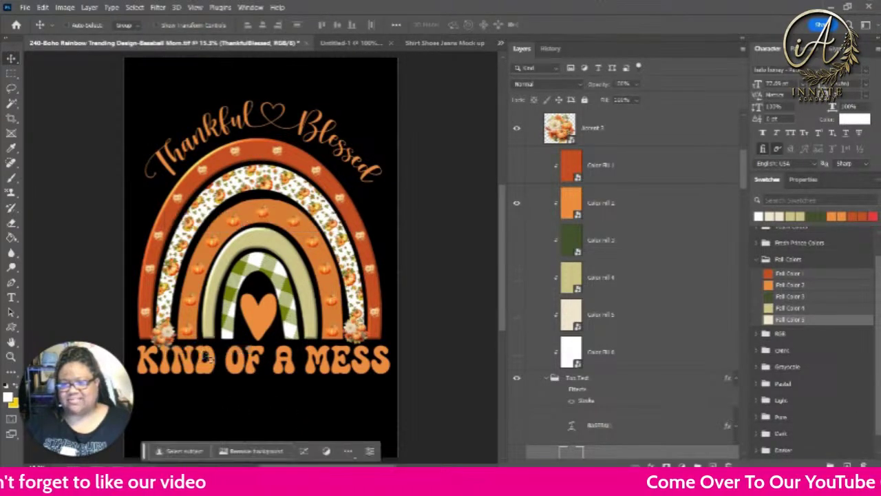
pyautogui.doubleClick(561, 130)
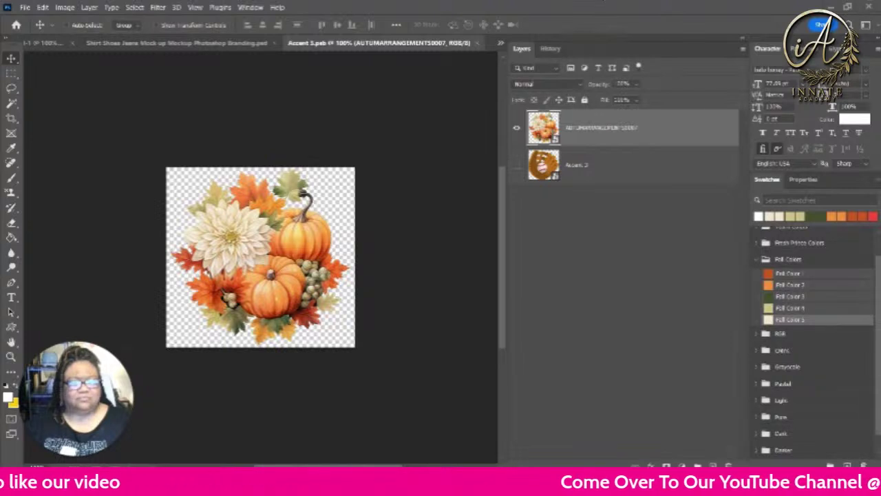
pyautogui.moveTo(281, 413); pyautogui.dragTo(282, 287)
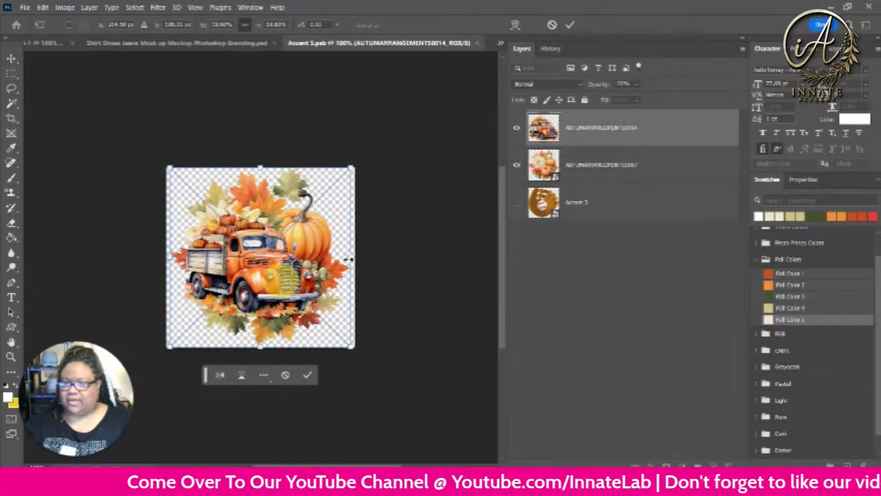
pyautogui.moveTo(349, 259); pyautogui.dragTo(377, 262)
pyautogui.moveTo(166, 148); pyautogui.dragTo(153, 138)
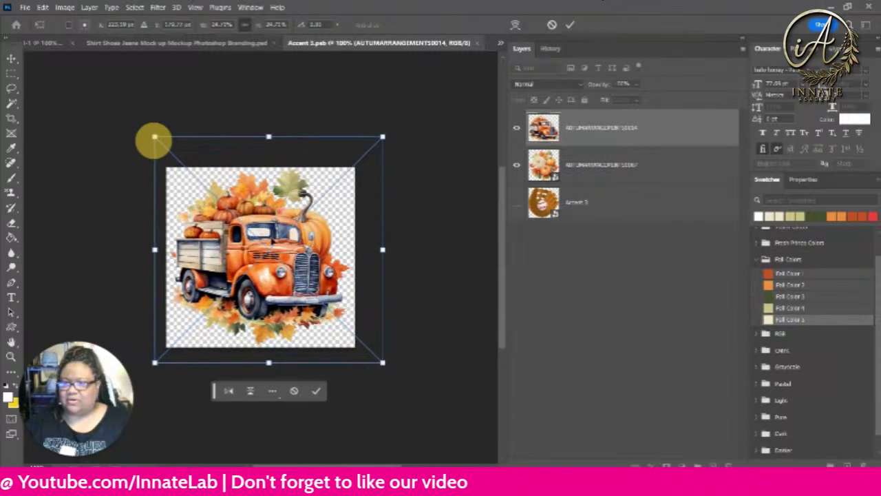
pyautogui.moveTo(382, 250); pyautogui.dragTo(392, 250)
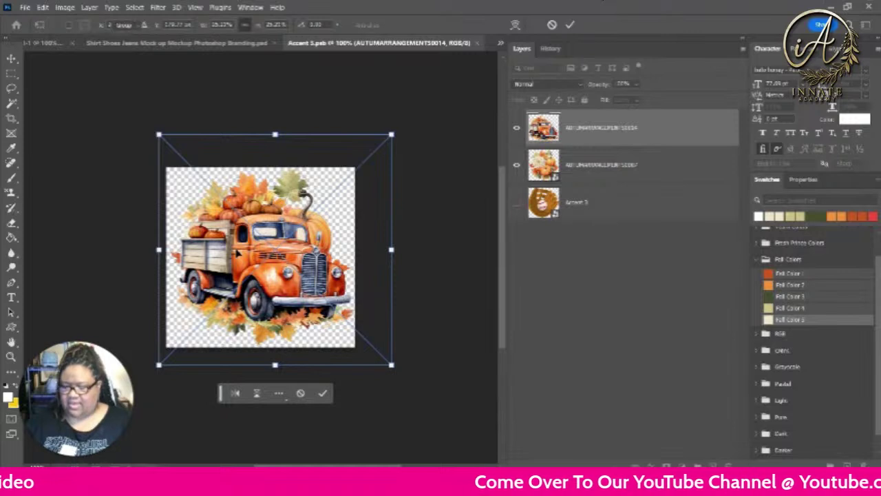
pyautogui.press('Return')
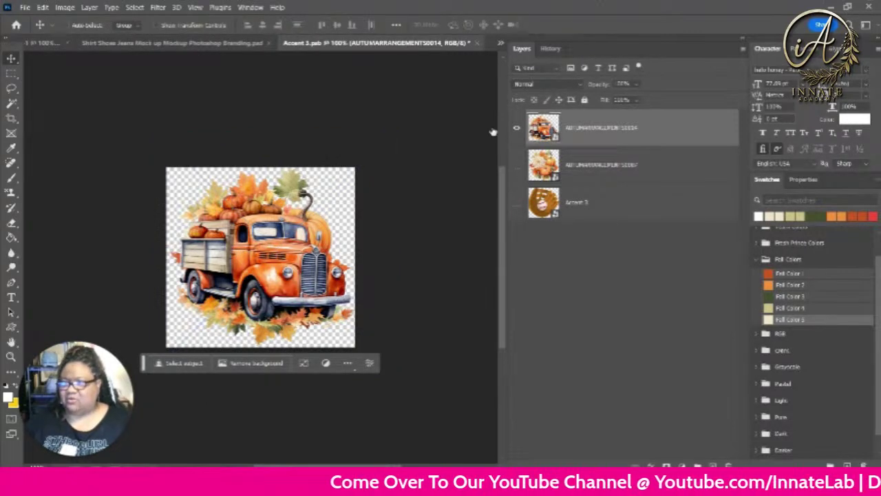
pyautogui.click(475, 44)
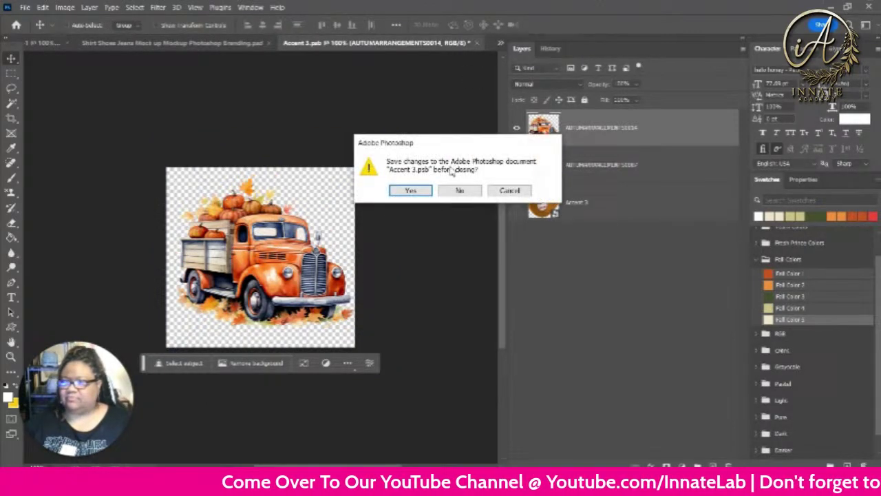
pyautogui.click(411, 189)
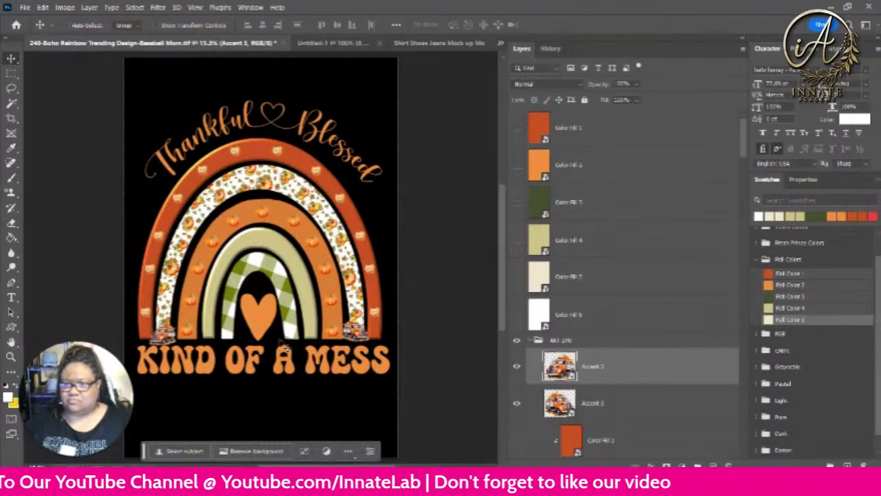
# Enlarge the two truck accents, Accent 2 and Accent 3, together and shift them so the left truck sits on the rainbow's left foot.
pyautogui.moveTo(165, 335); pyautogui.dragTo(161, 336)
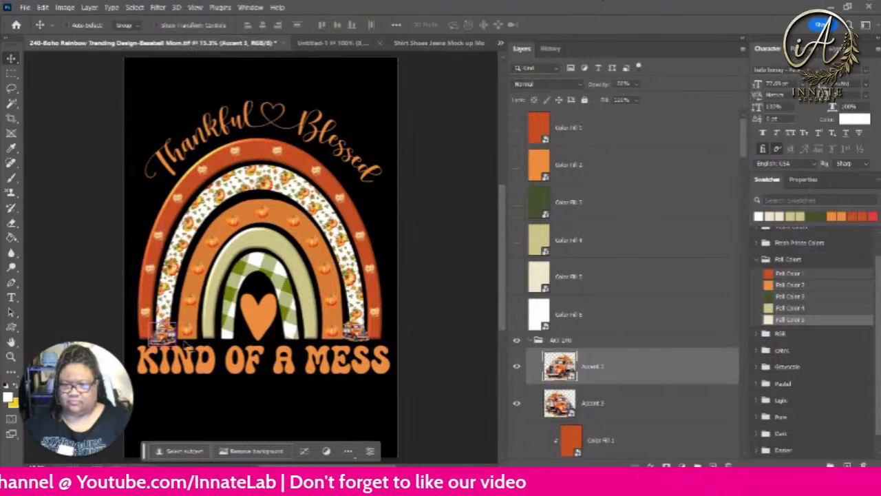
pyautogui.keyDown('shift'); pyautogui.click(653, 397); pyautogui.keyUp('shift')
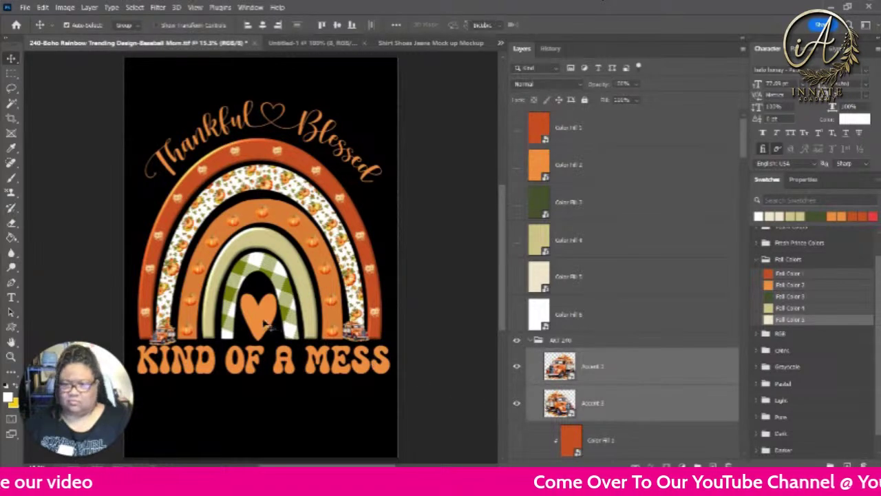
pyautogui.hotkey('ctrl', 't')
pyautogui.moveTo(261, 320); pyautogui.dragTo(260, 312)
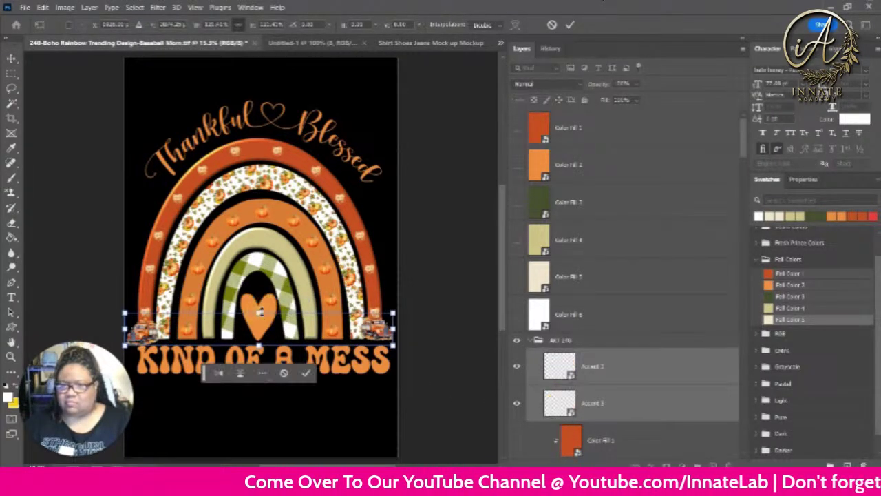
pyautogui.press('Return')
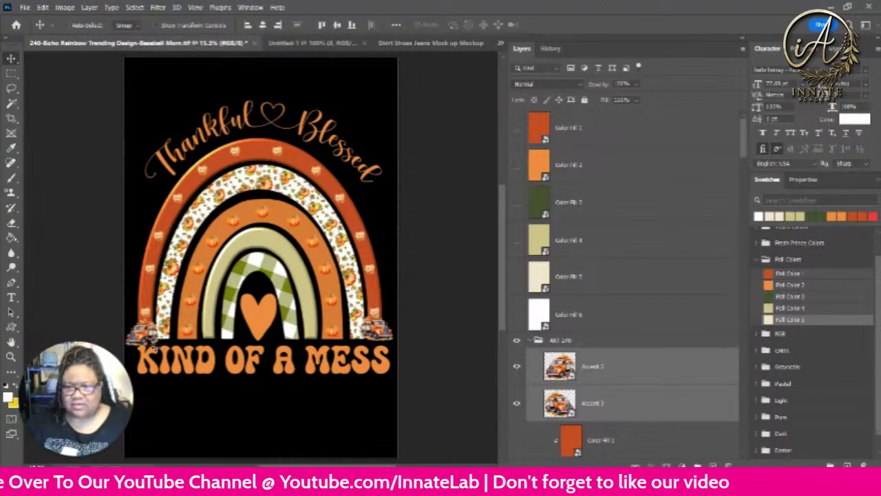
pyautogui.moveTo(154, 348)
pyautogui.mouseDown()
pyautogui.moveTo(166, 326)
pyautogui.moveTo(163, 335)
pyautogui.mouseUp()
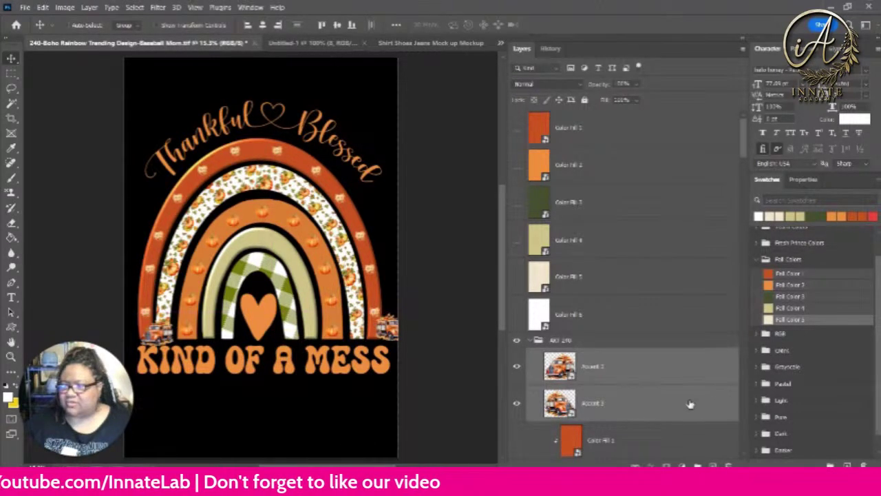
# Enlarge the Accent 3 truck to about 217% and place it over the rainbow's right foot, above "MESS".
pyautogui.click(687, 403)
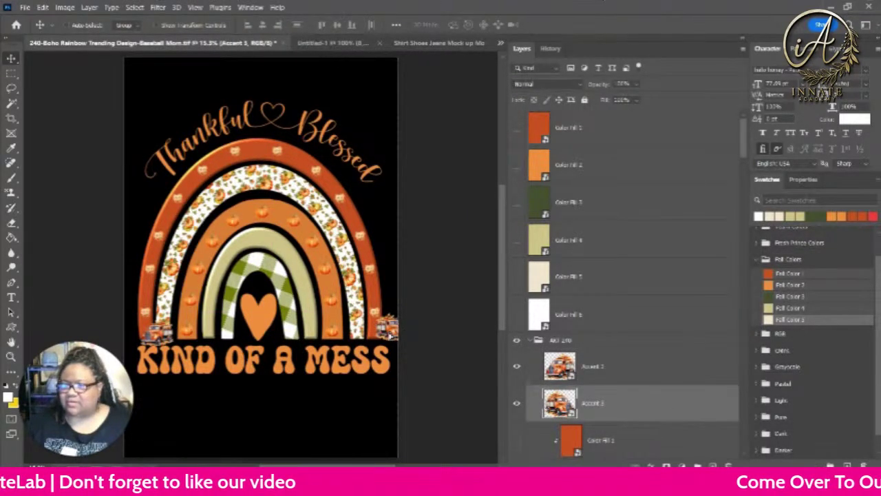
pyautogui.moveTo(389, 334); pyautogui.dragTo(376, 360)
pyautogui.hotkey('ctrl', 't')
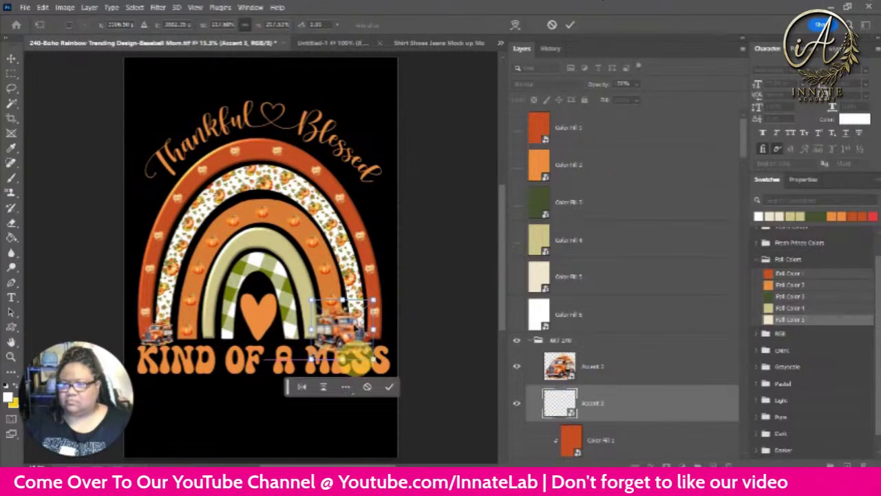
pyautogui.moveTo(355, 331); pyautogui.dragTo(371, 320)
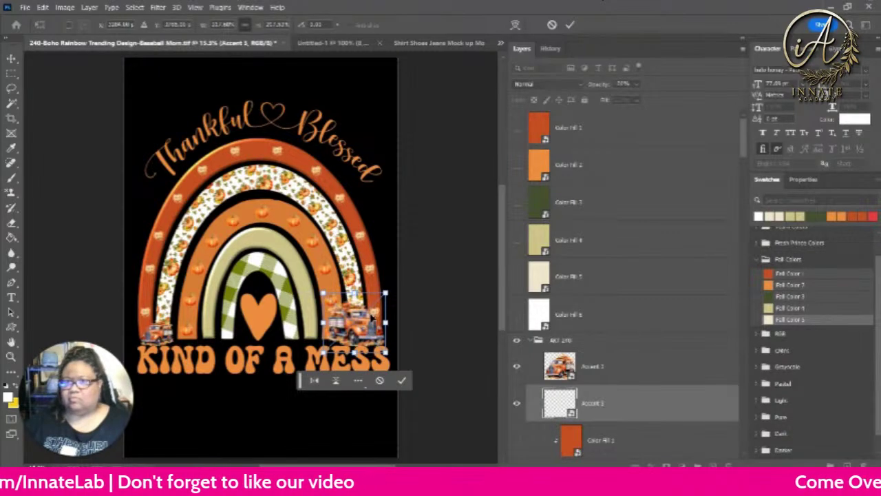
pyautogui.press('Return')
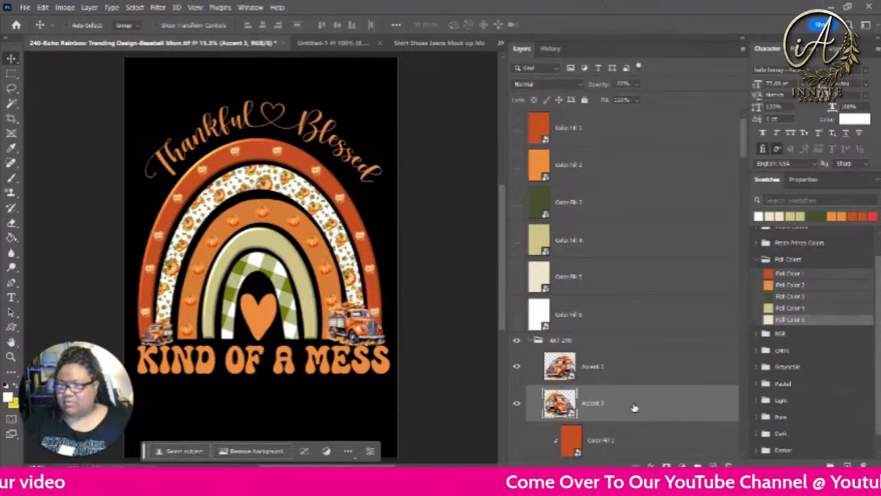
# Copy the width scaling percentage of the Accent 3 truck without changing its size.
pyautogui.hotkey('ctrl', 't')
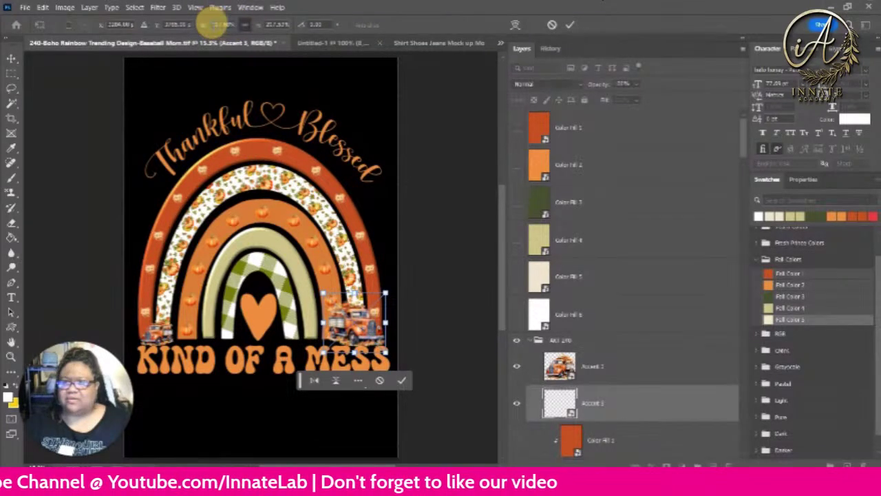
pyautogui.click(223, 25)
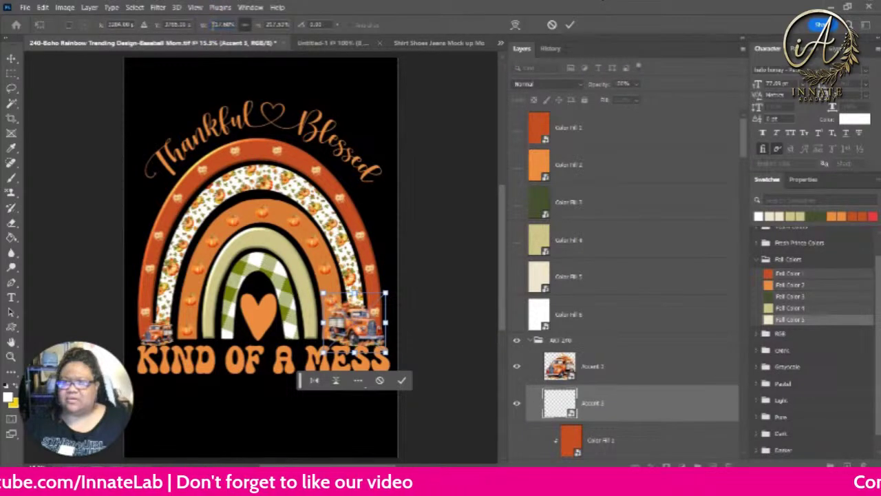
pyautogui.doubleClick(224, 24)
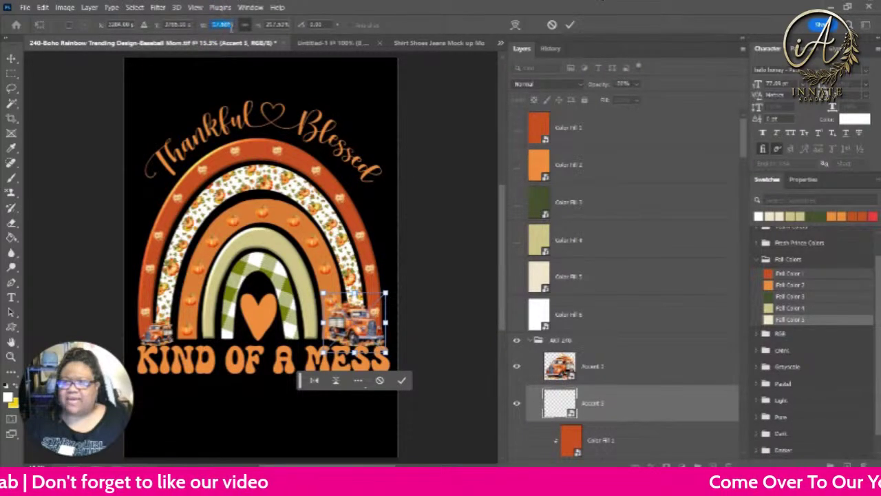
pyautogui.rightClick(229, 26)
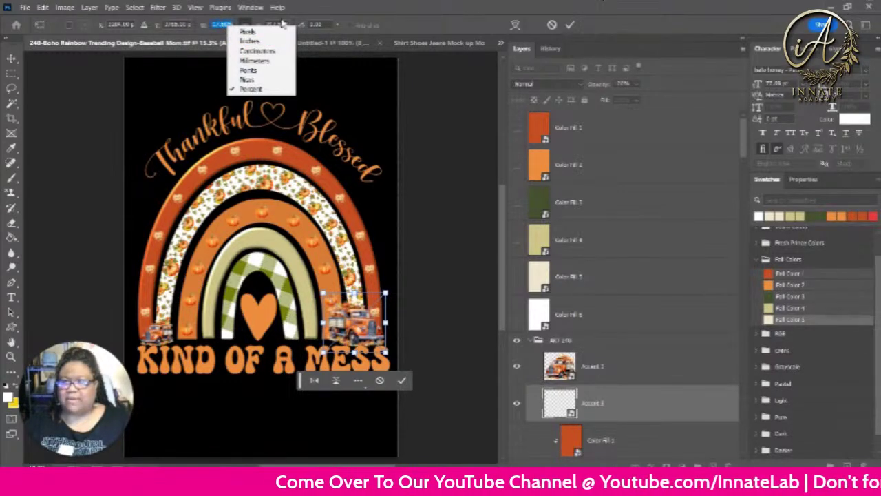
pyautogui.click(575, 24)
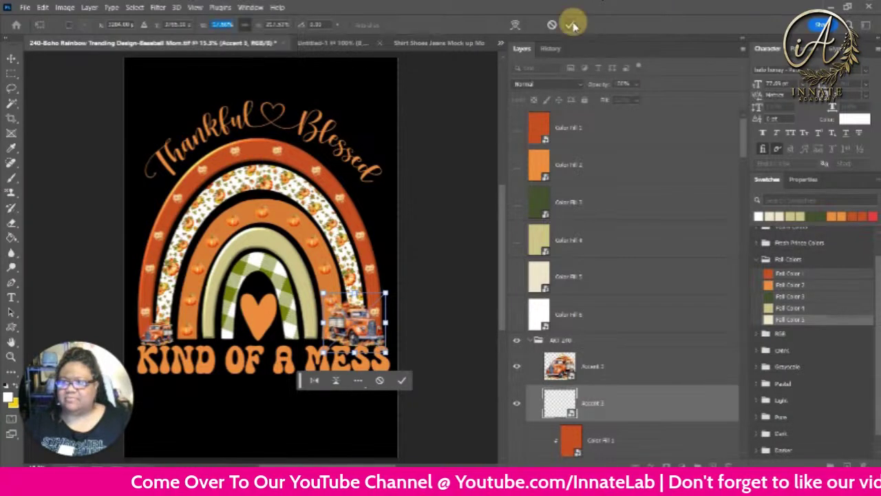
pyautogui.click(224, 24)
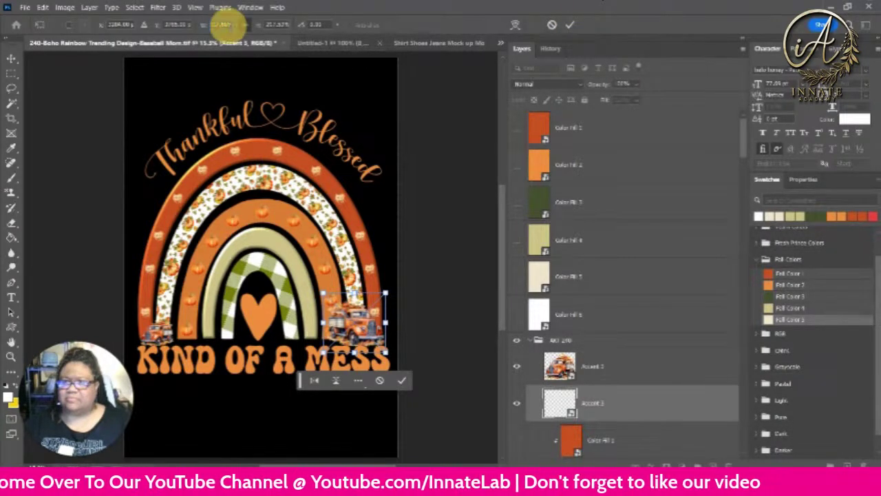
pyautogui.doubleClick(221, 24)
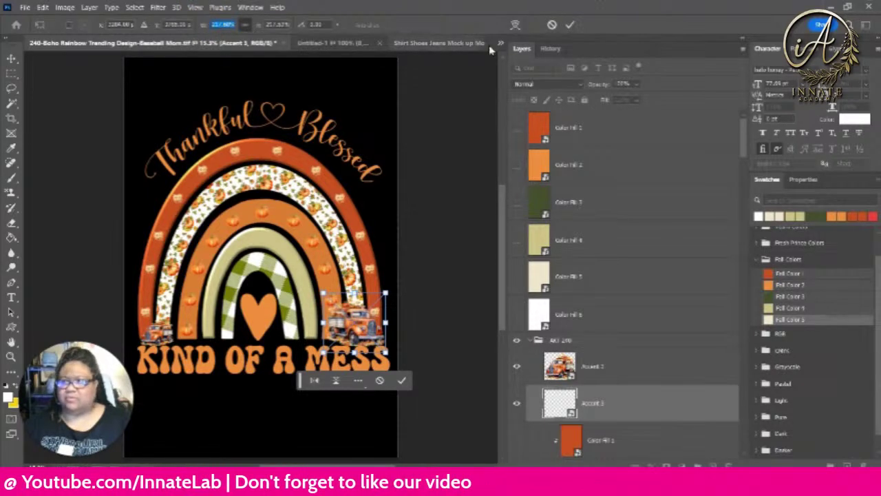
pyautogui.click(570, 25)
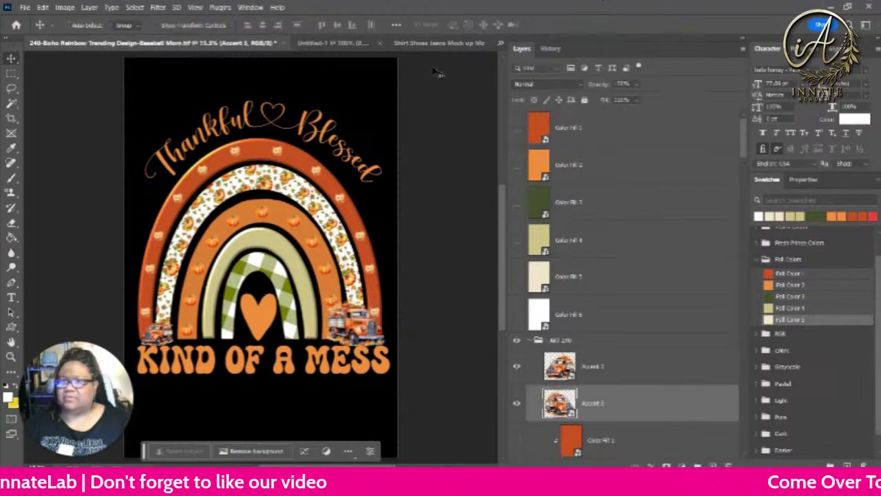
# Scale the Accent 2 truck at the rainbow's left foot to 217.66%, matching the truck on the right.
pyautogui.rightClick(165, 334)
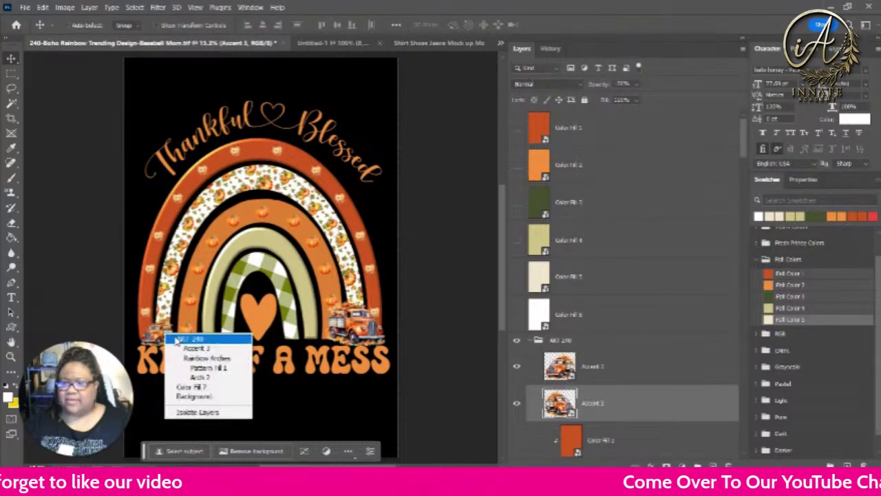
pyautogui.click(654, 372)
pyautogui.click(647, 369)
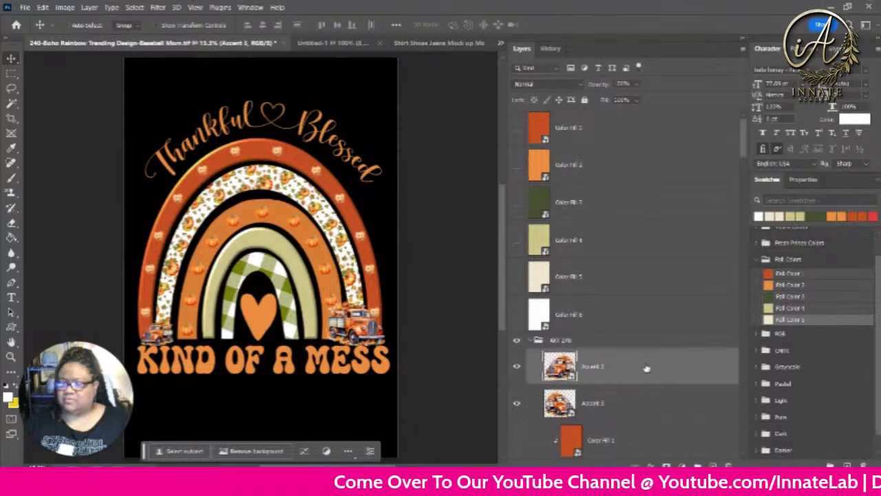
pyautogui.hotkey('ctrl', 't')
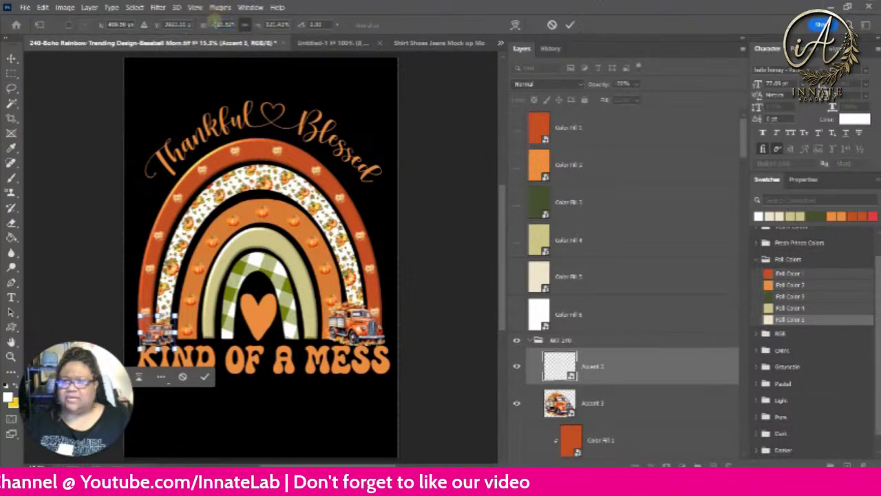
pyautogui.click(219, 24)
pyautogui.doubleClick(222, 24)
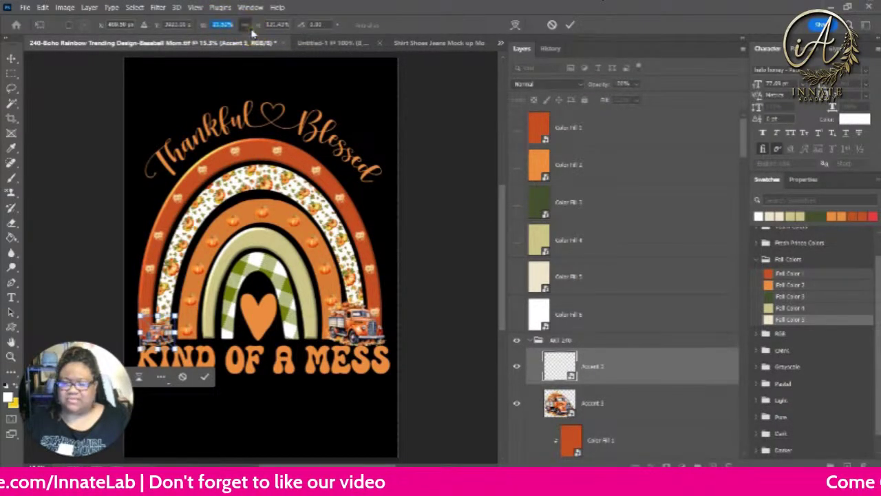
pyautogui.write('40')
pyautogui.press('Return')
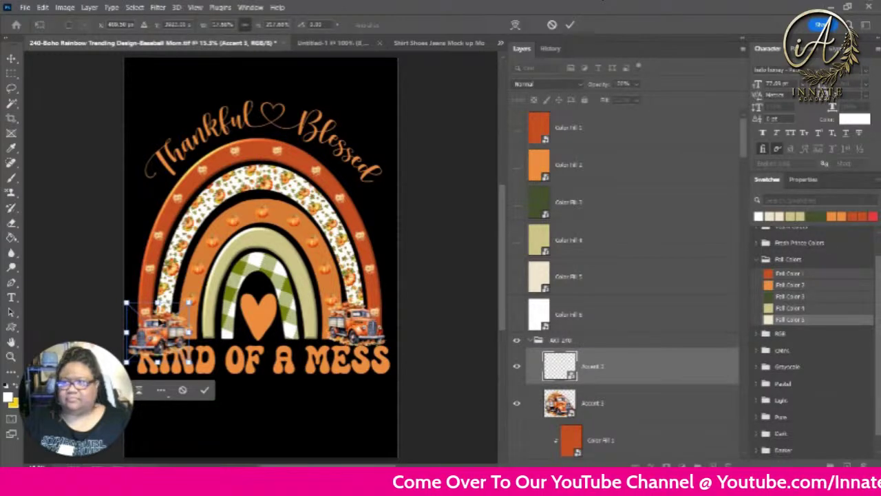
pyautogui.click(570, 24)
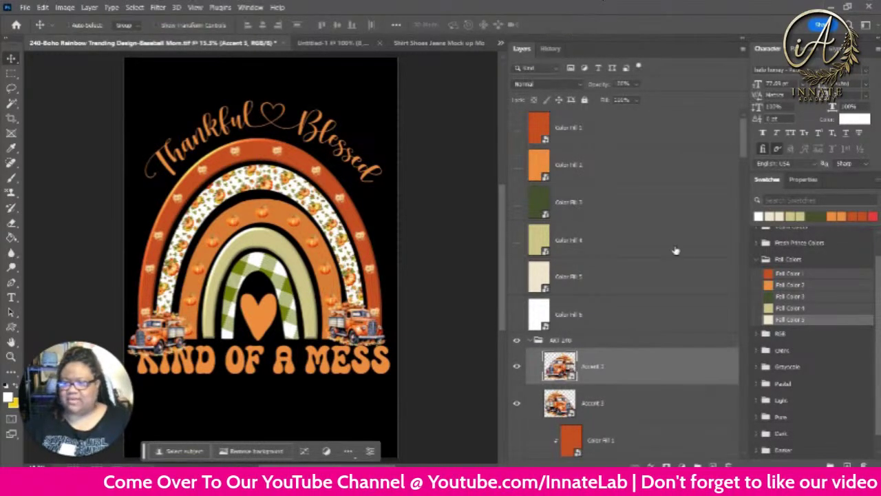
# Align the vertical centers of the Accent 2 and Accent 3 trucks and nudge both slightly up, above the "kind of a mess" text.
pyautogui.keyDown('shift'); pyautogui.click(628, 405); pyautogui.keyUp('shift')
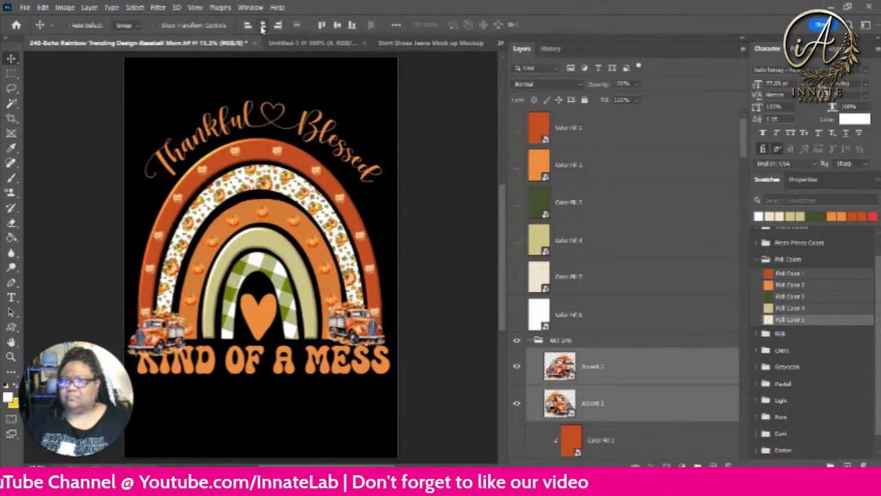
pyautogui.click(337, 25)
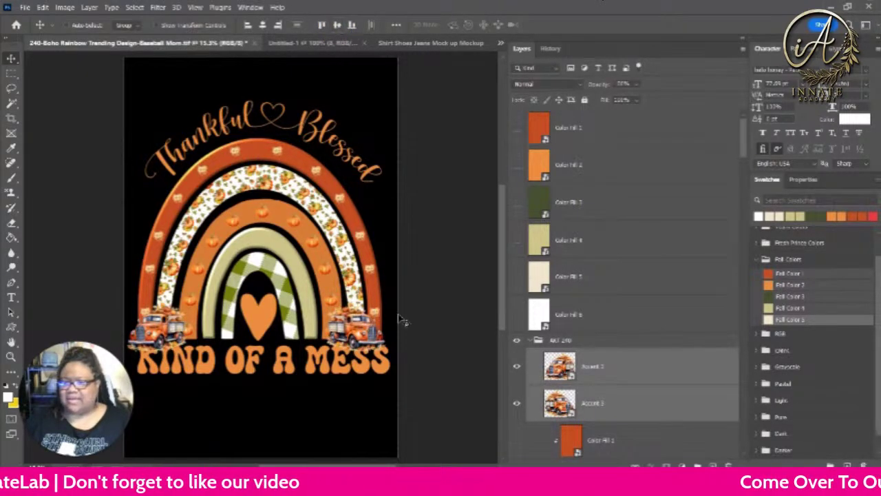
pyautogui.moveTo(370, 333); pyautogui.dragTo(369, 328)
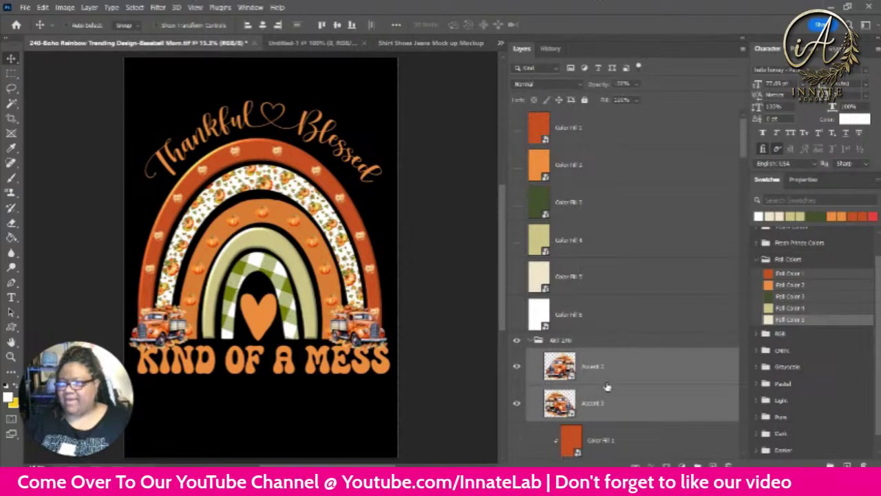
pyautogui.click(649, 370)
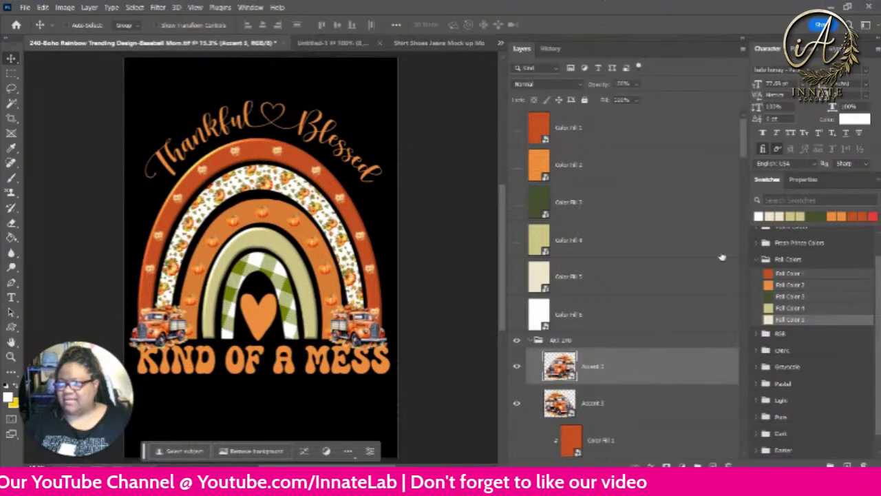
pyautogui.click(596, 345)
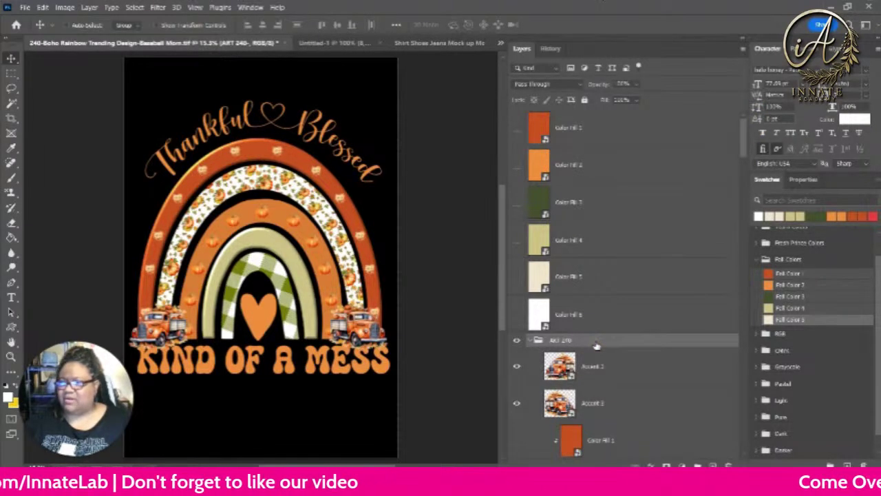
pyautogui.rightClick(597, 344)
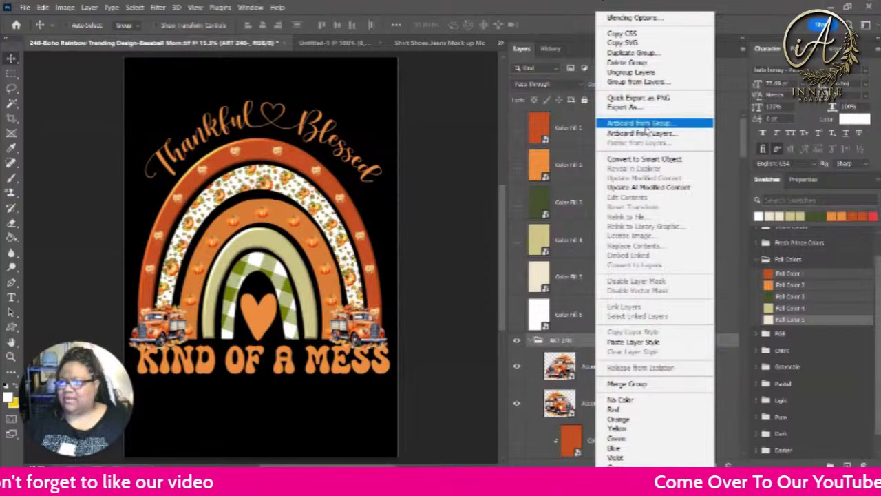
pyautogui.rightClick(338, 97)
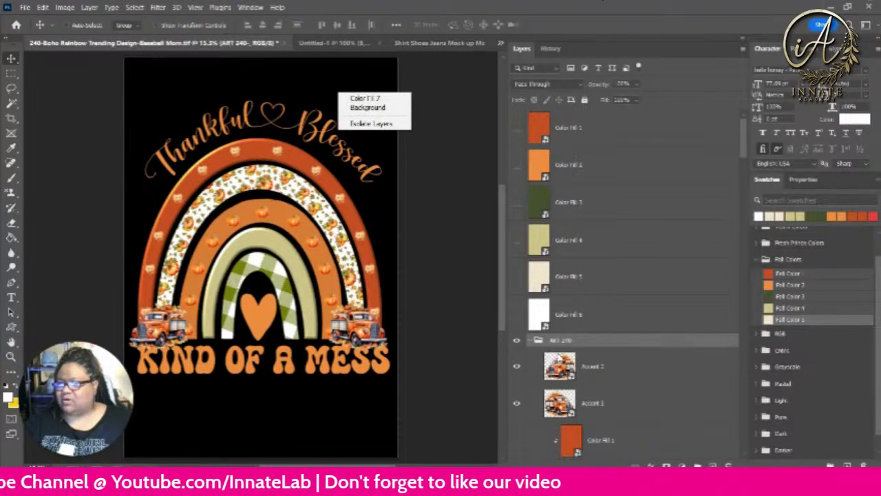
# Collapse the ART 240- layer group so the Color Fill 7 background layer is within reach.
pyautogui.click(533, 342)
pyautogui.click(532, 341)
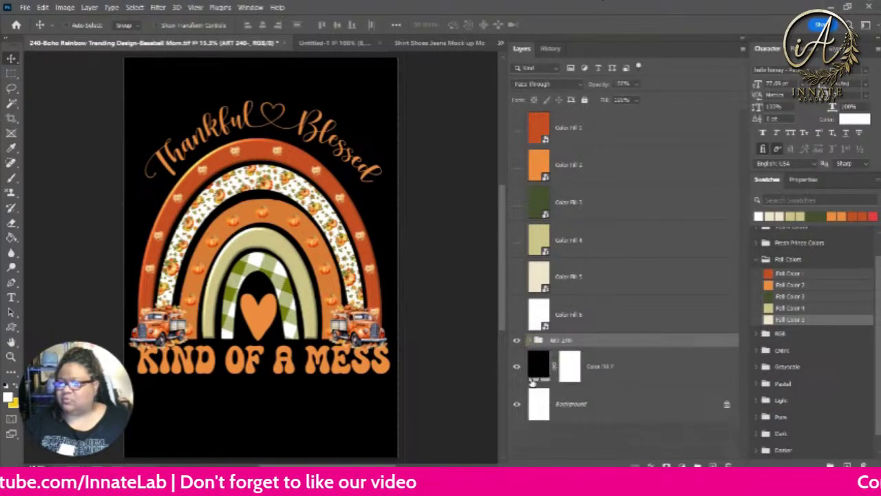
pyautogui.scroll(-3, 562, 440)
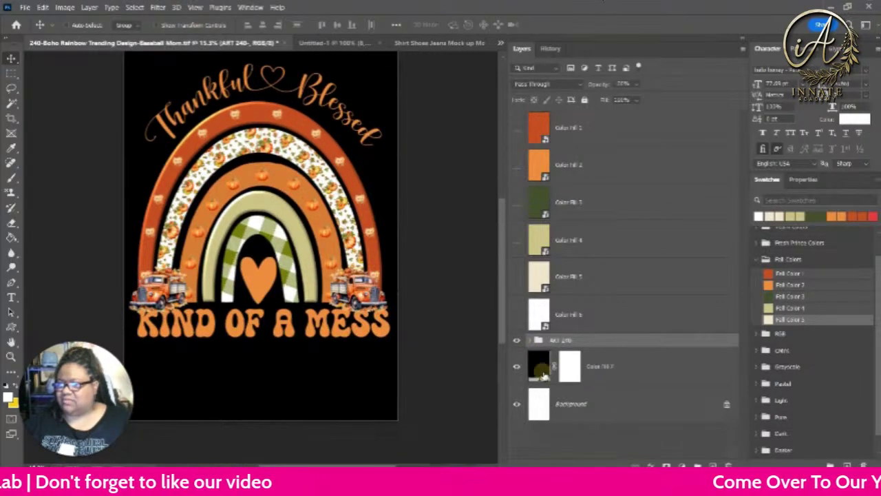
# Preview the cream swatch #efe3cd as the Color Fill 7 background color and discard the change.
pyautogui.click(536, 365)
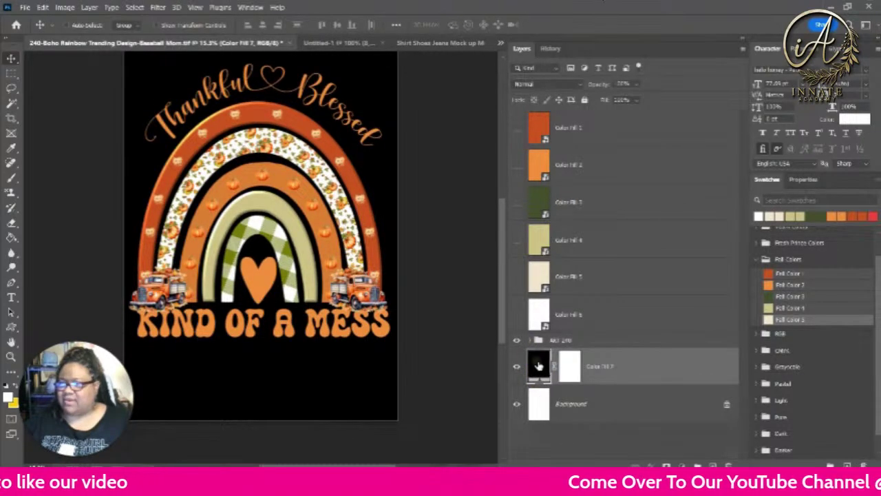
pyautogui.doubleClick(539, 365)
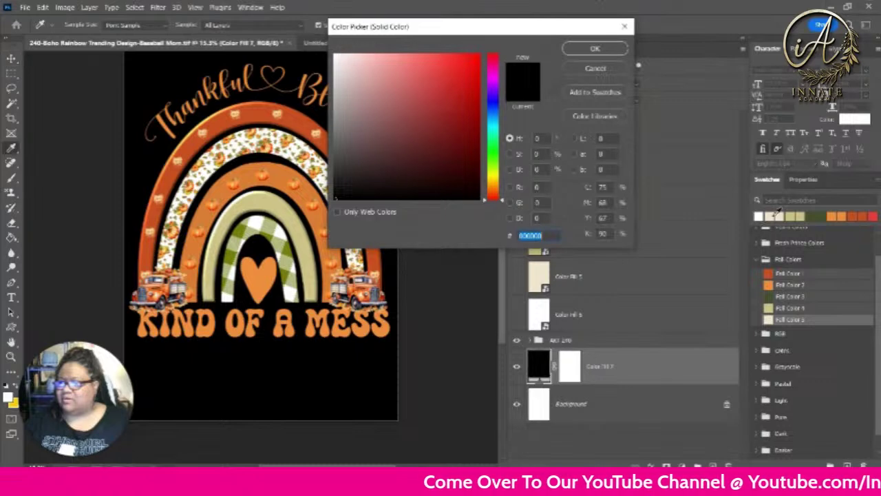
pyautogui.click(770, 216)
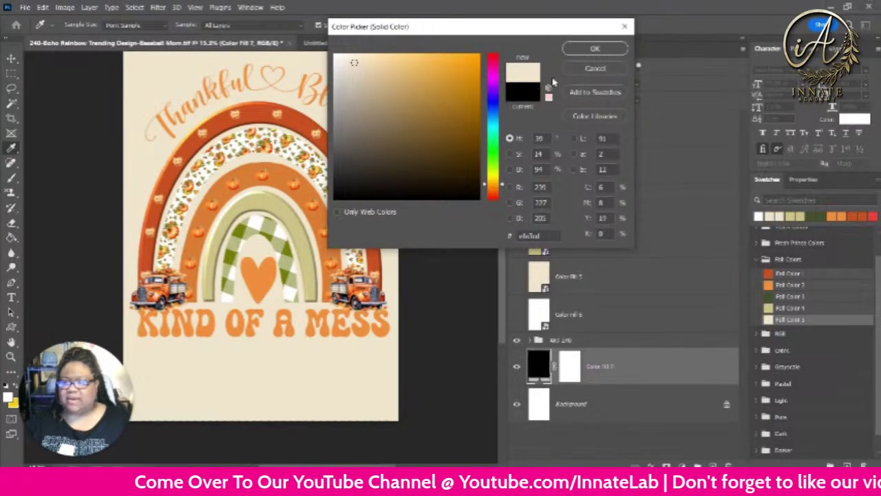
pyautogui.click(586, 70)
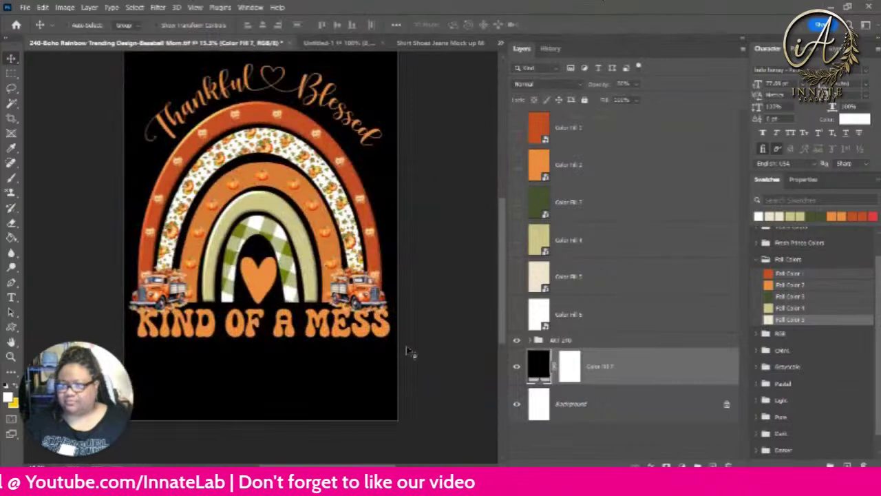
# Quick-export the ART 240- group as a PNG named "ART 240-Fall Design" in the Innate Academy 240 folder.
pyautogui.click(595, 344)
pyautogui.rightClick(595, 344)
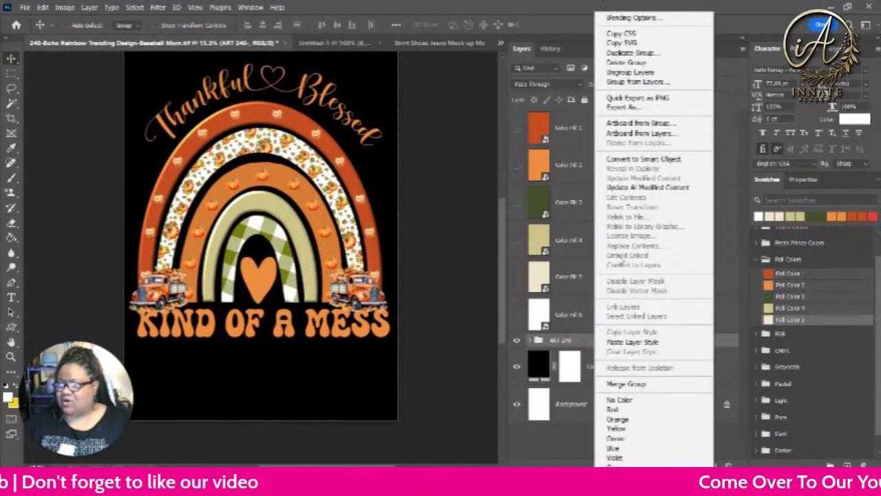
pyautogui.click(619, 99)
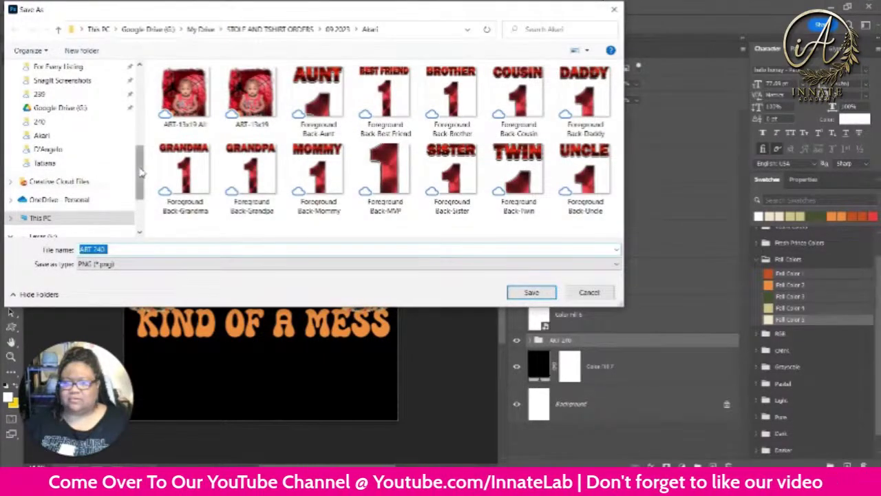
pyautogui.moveTo(140, 172); pyautogui.dragTo(141, 153)
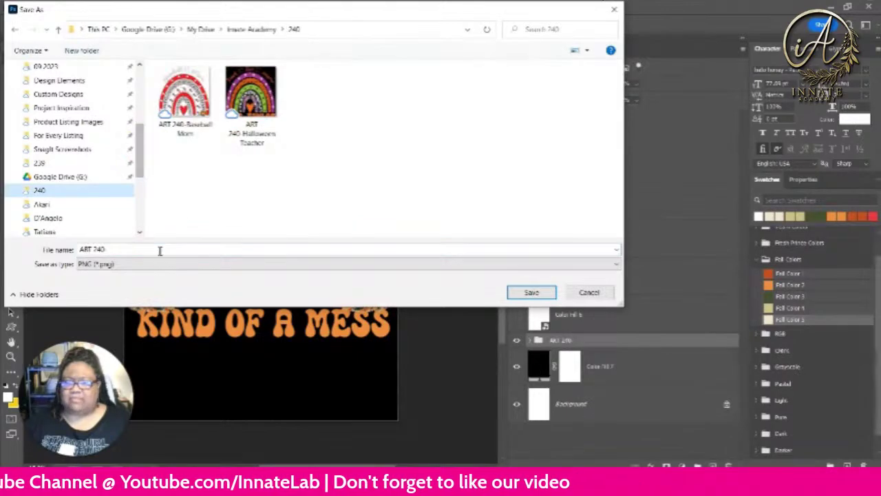
pyautogui.click(155, 250)
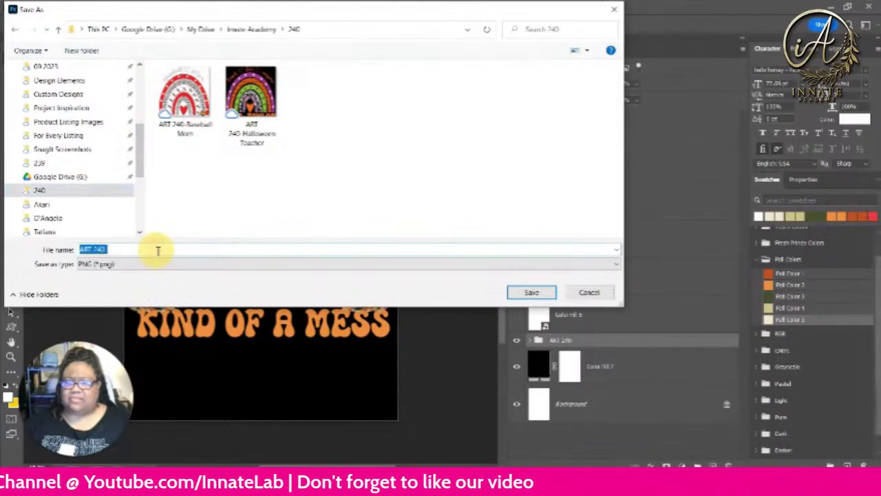
pyautogui.click(160, 250)
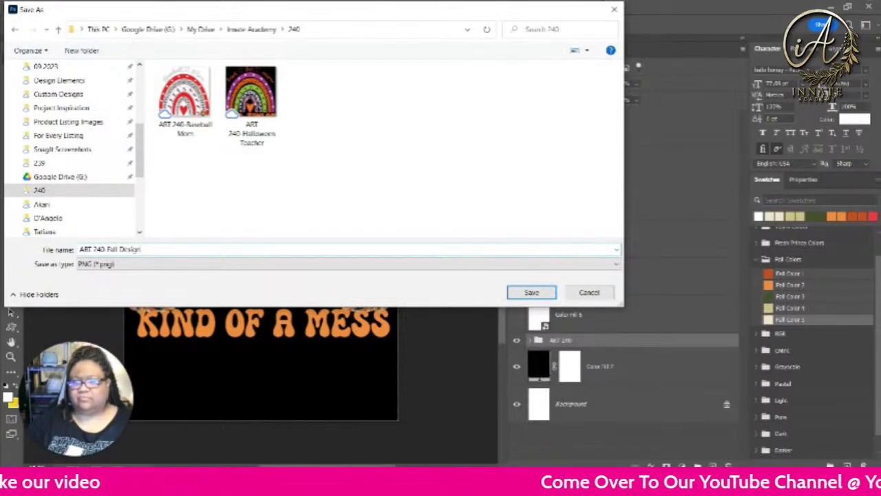
pyautogui.press('Return')
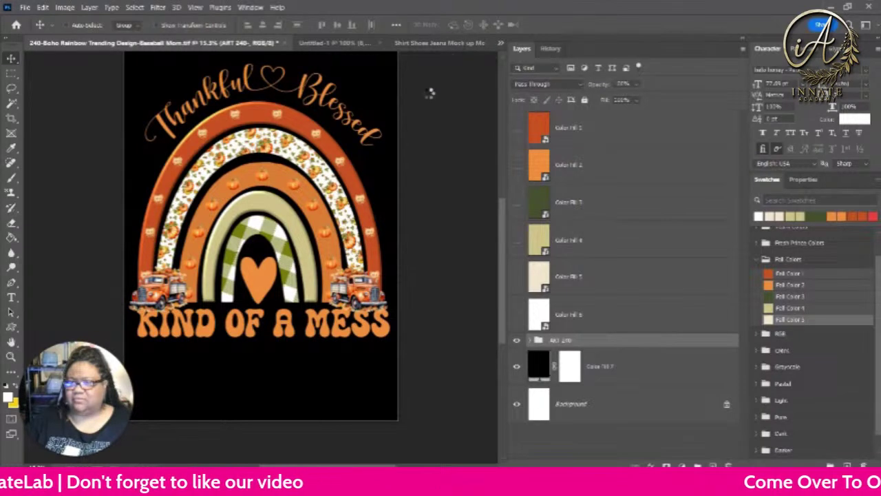
# Switch to the shirt, shoes and jeans mockup document and open the contents of its Design Here smart object.
pyautogui.hotkey('ctrl', 'Tab')
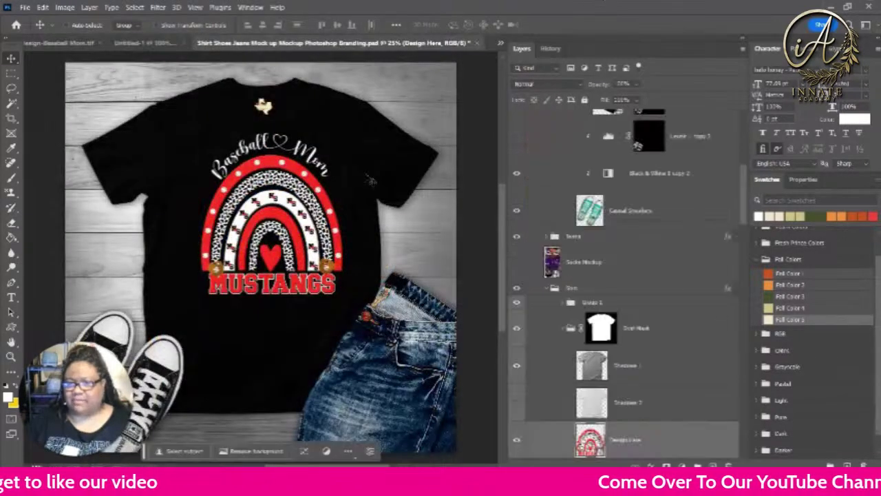
pyautogui.rightClick(293, 184)
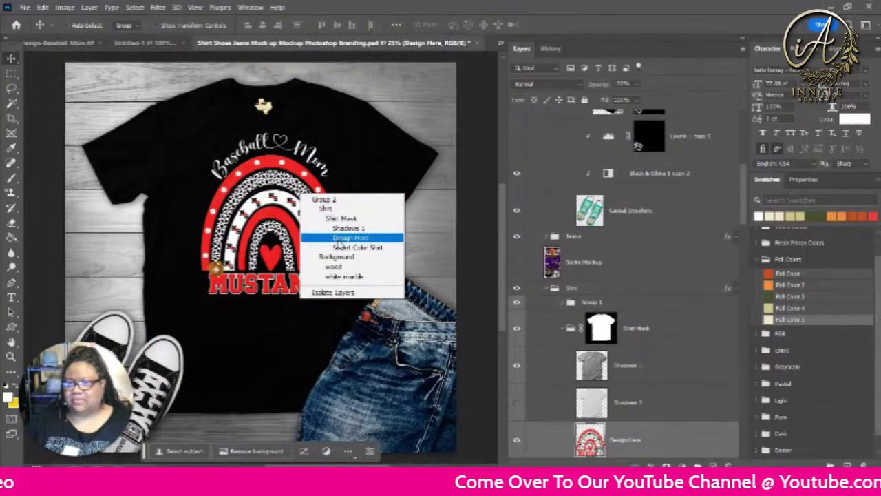
pyautogui.click(339, 240)
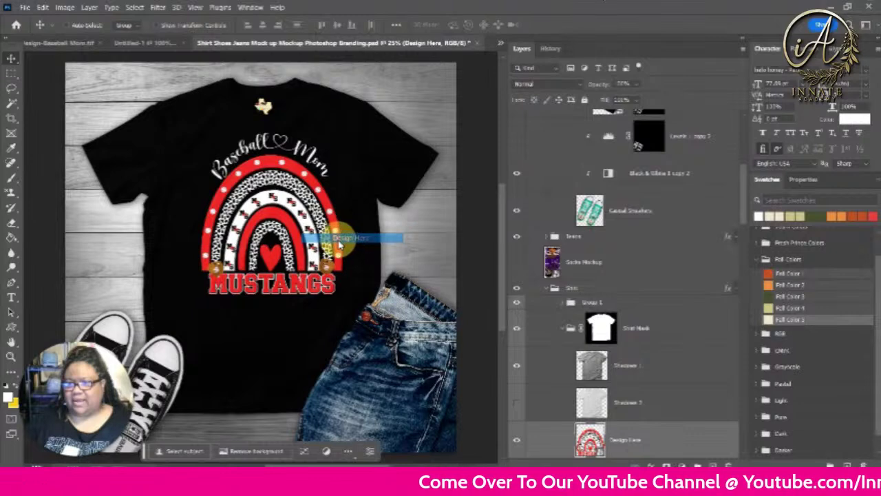
pyautogui.doubleClick(605, 446)
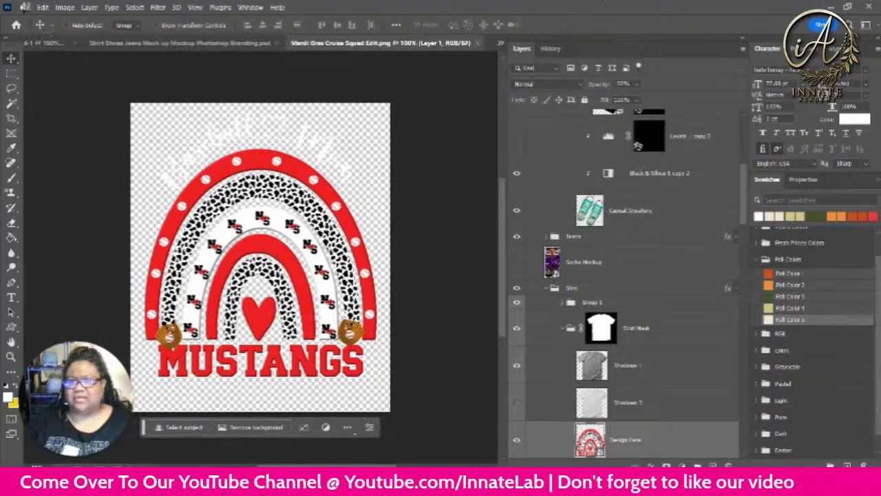
# Place the ART 240-Fall Design image from the 240 folder as embedded and enlarge it to nearly the full canvas width.
pyautogui.click(25, 7)
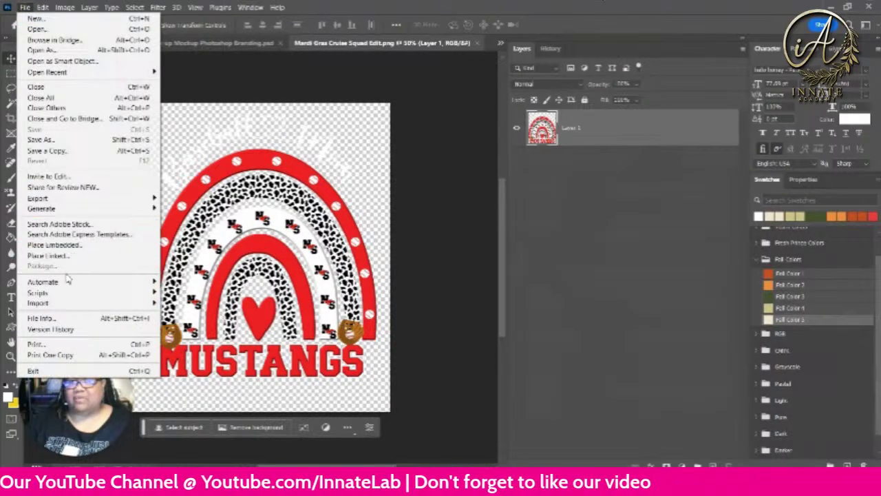
pyautogui.click(71, 246)
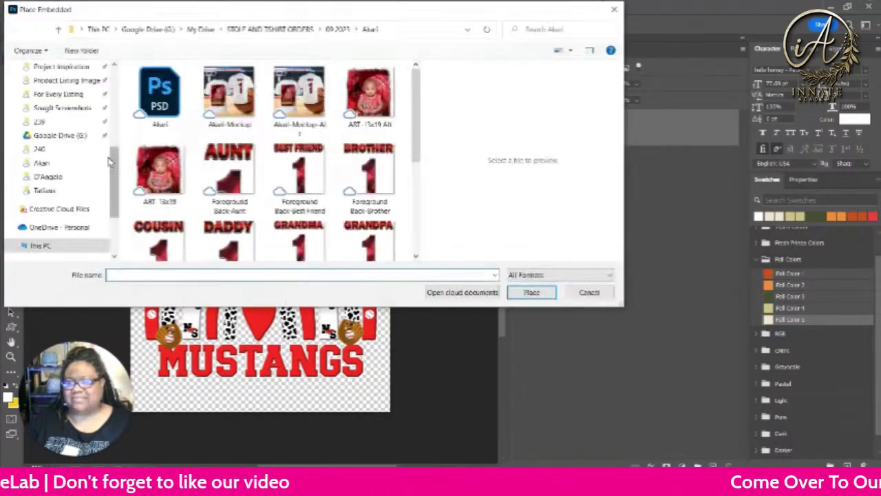
pyautogui.click(102, 153)
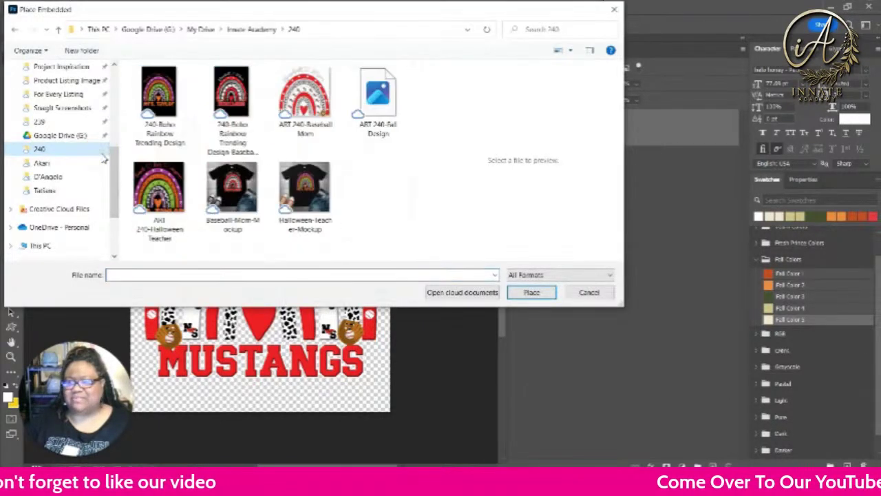
pyautogui.click(378, 100)
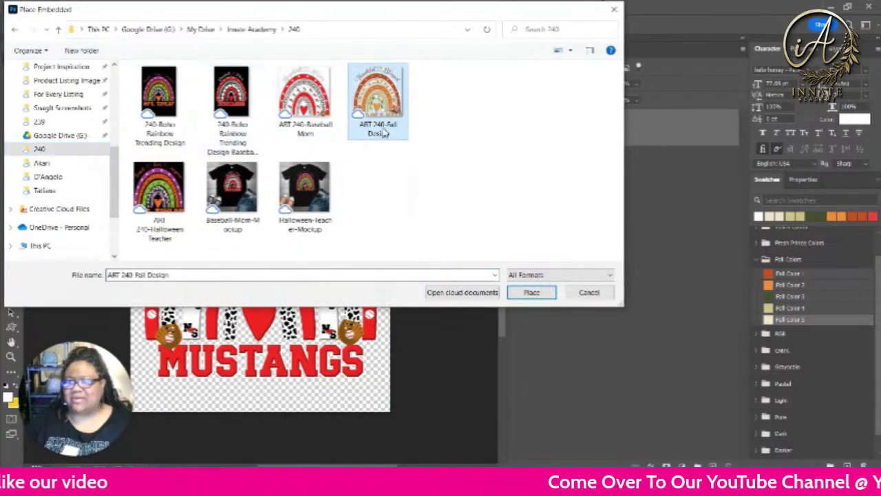
pyautogui.click(531, 292)
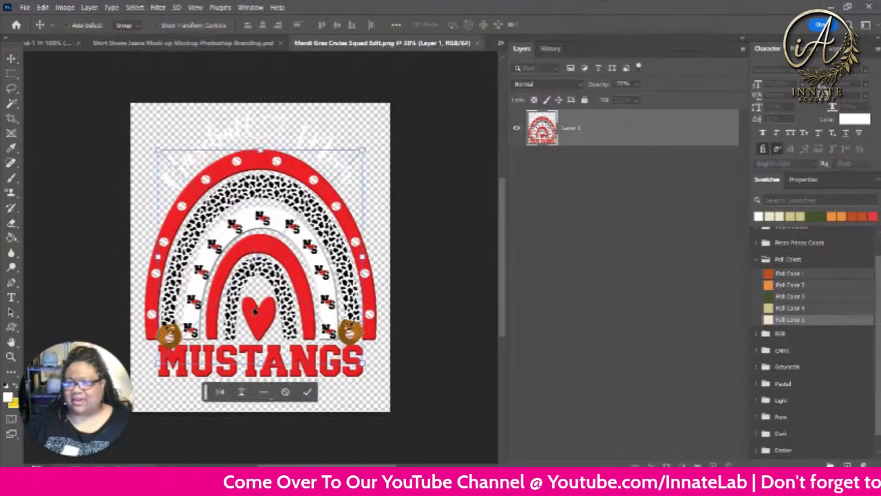
pyautogui.moveTo(261, 364); pyautogui.dragTo(260, 377)
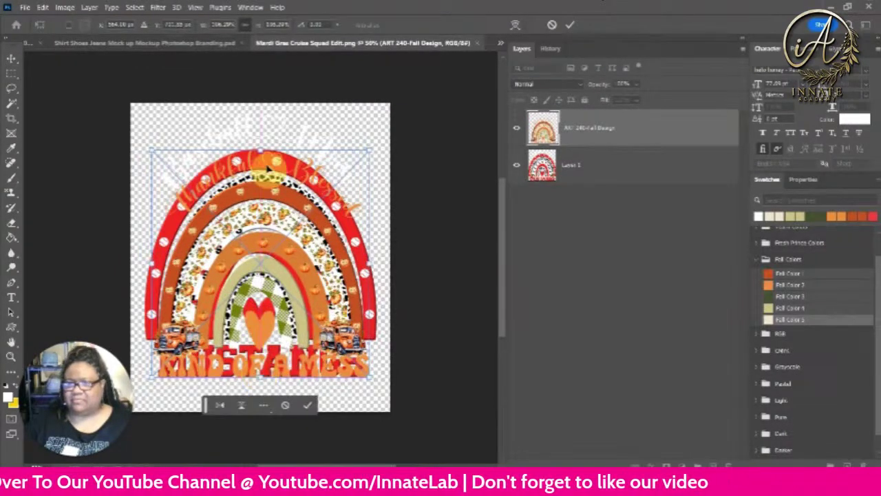
pyautogui.moveTo(263, 148); pyautogui.dragTo(265, 109)
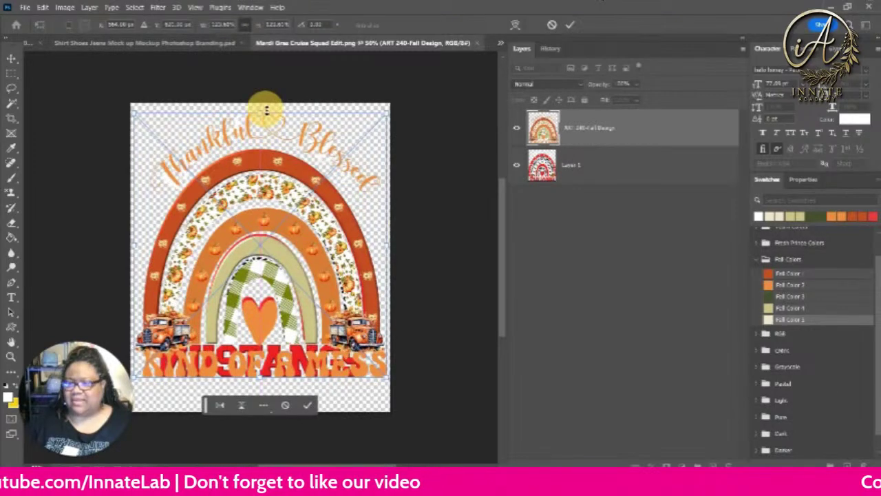
pyautogui.press('Return')
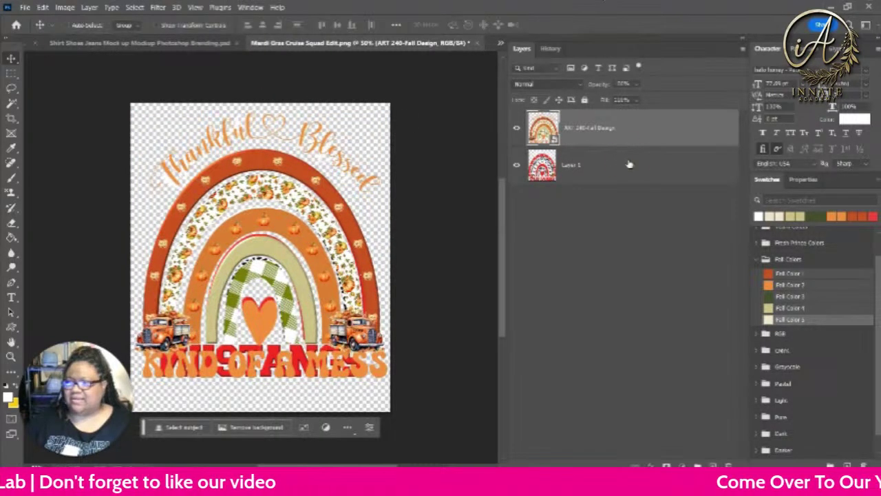
# Delete the old baseball artwork on Layer 1, and close the smart object document with its changes saved.
pyautogui.click(623, 163)
pyautogui.press('Delete')
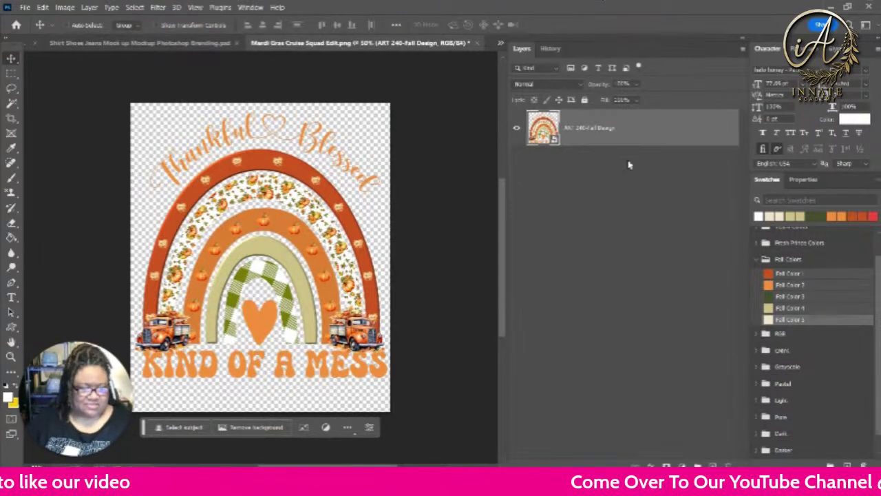
pyautogui.click(478, 43)
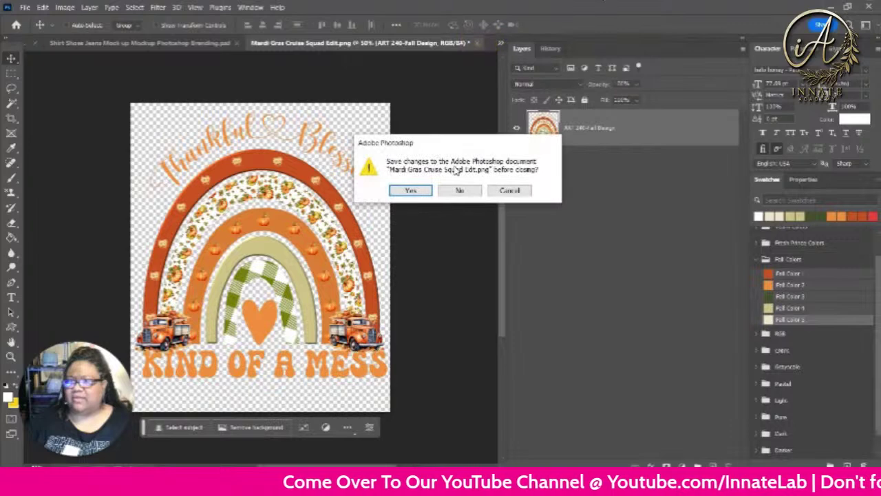
pyautogui.click(423, 192)
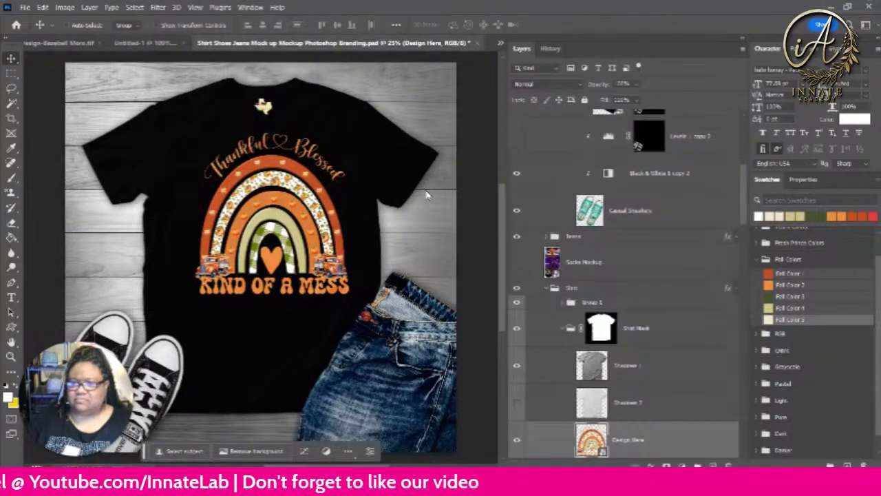
# Export the shirt mockup with Save for Web as a medium-quality JPEG named "Fall Design Mockup" in the 240 folder.
pyautogui.click(25, 8)
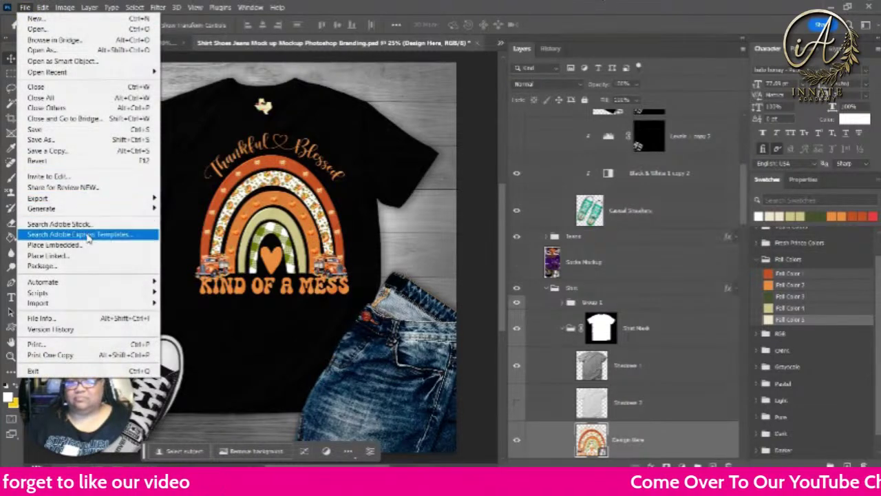
pyautogui.moveTo(98, 206)
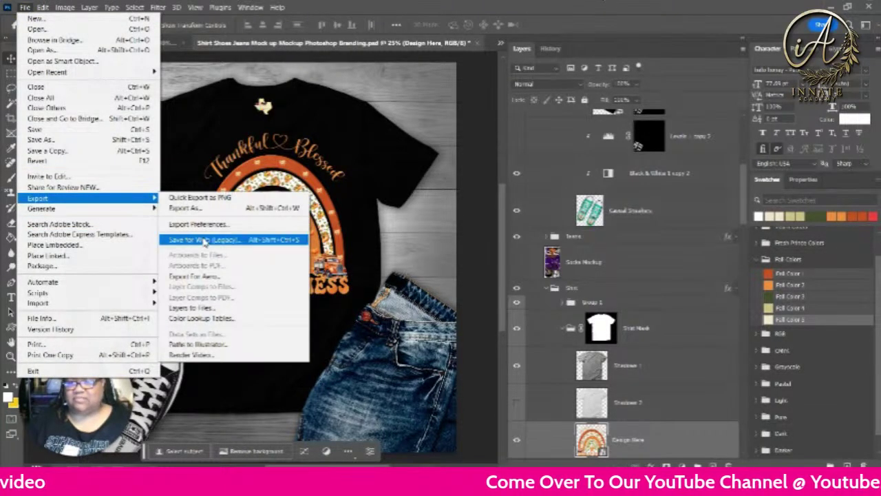
pyautogui.click(204, 240)
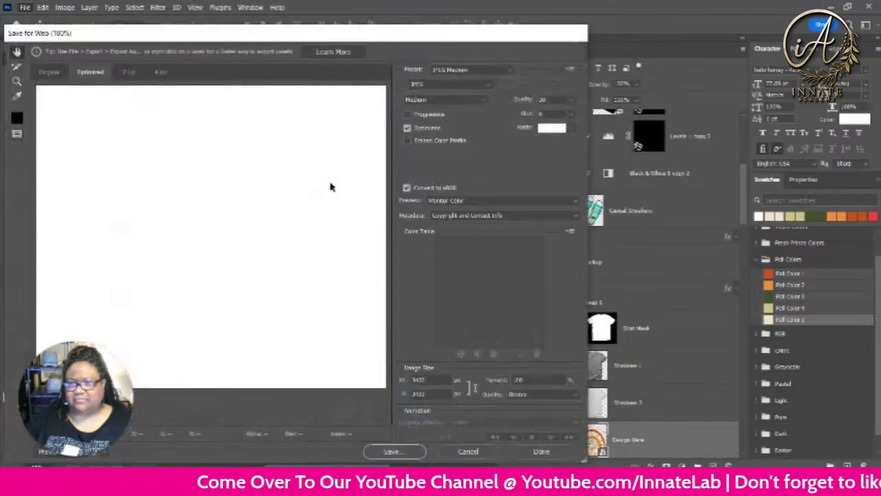
pyautogui.click(394, 452)
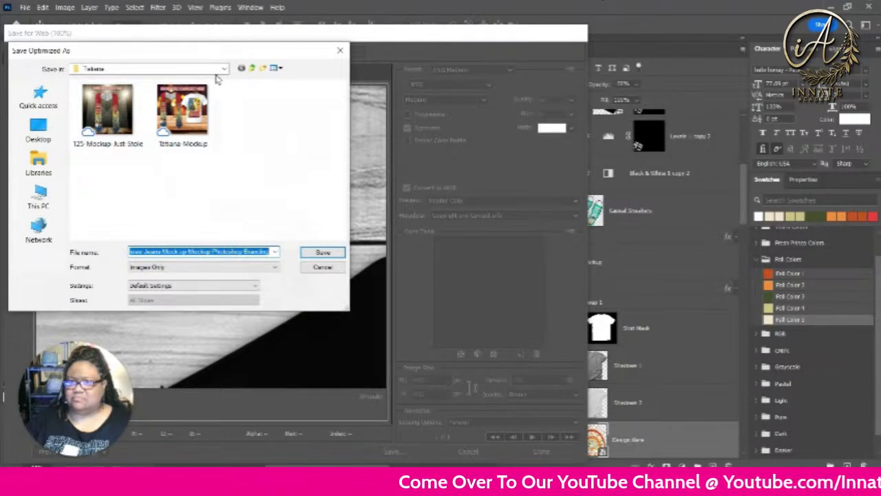
pyautogui.click(242, 69)
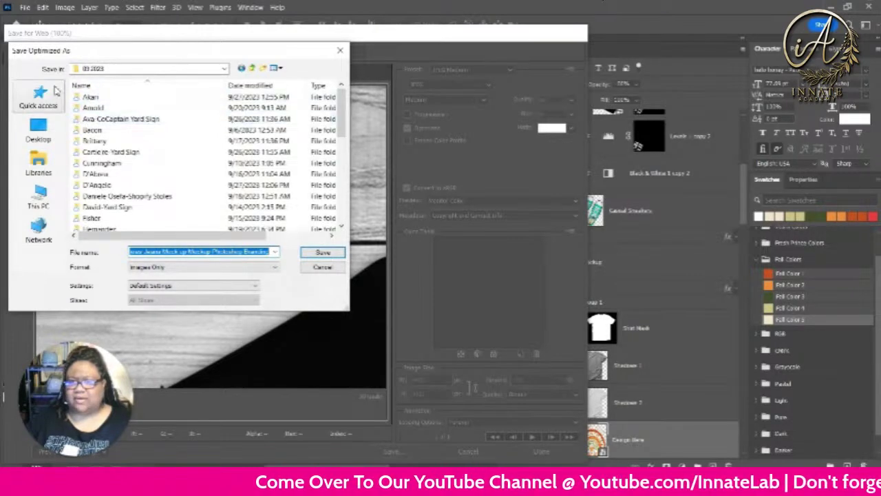
pyautogui.click(42, 96)
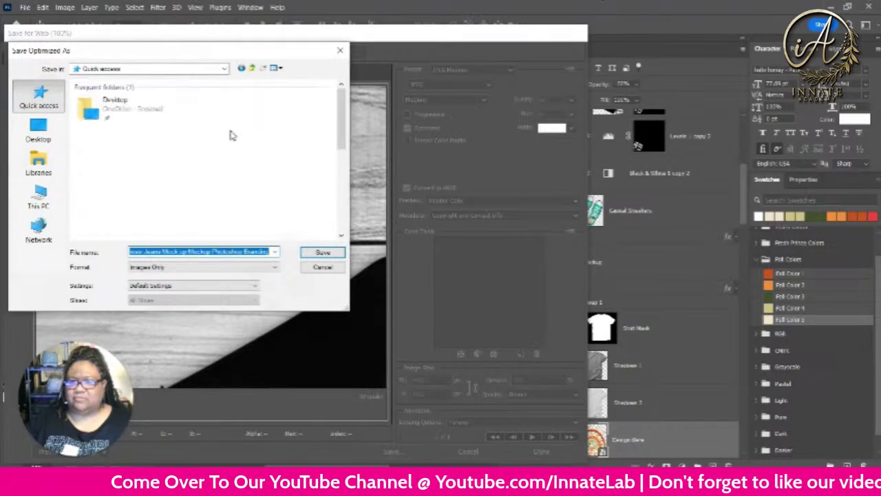
pyautogui.scroll(-2, 232, 136)
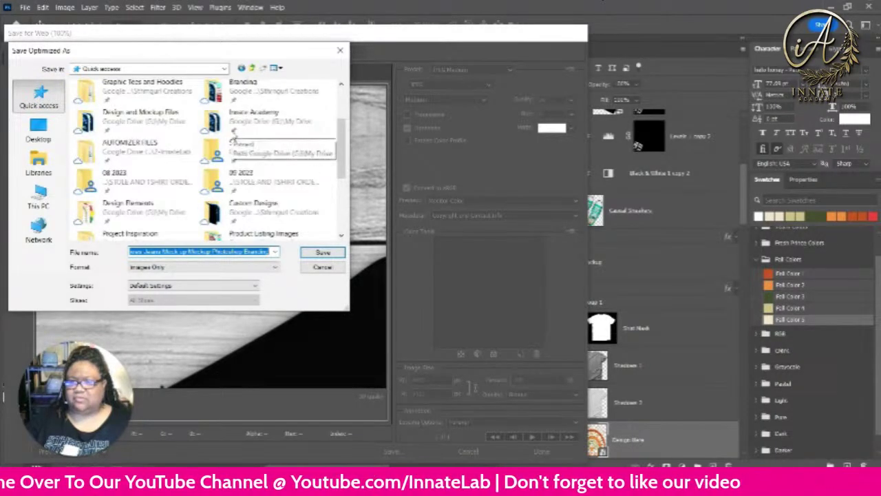
pyautogui.scroll(-3, 232, 137)
pyautogui.doubleClick(134, 198)
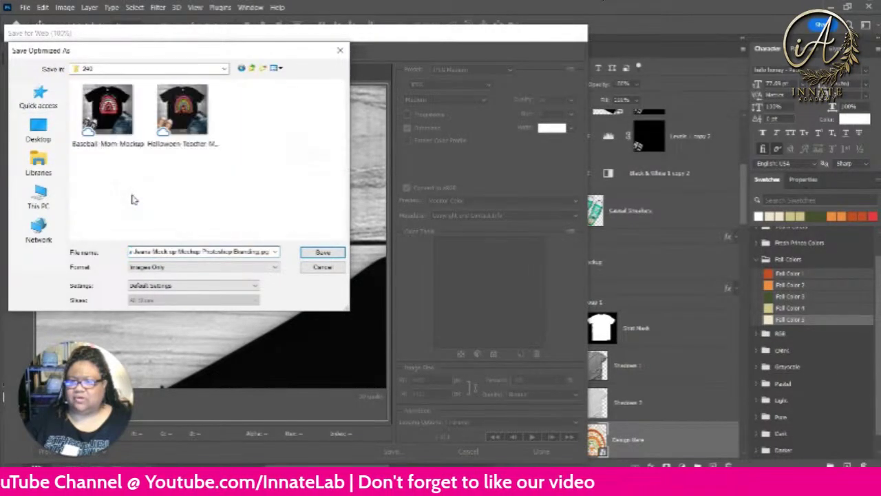
pyautogui.tripleClick(261, 252)
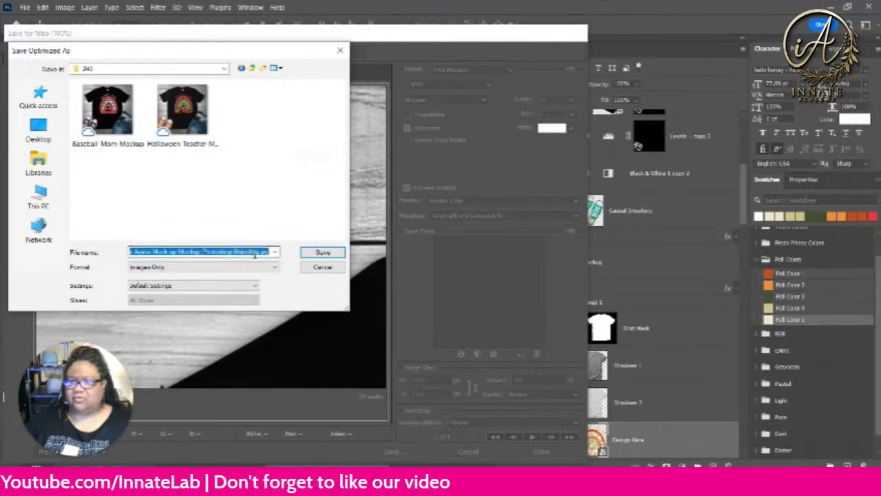
pyautogui.write('Fall Design Mockup')
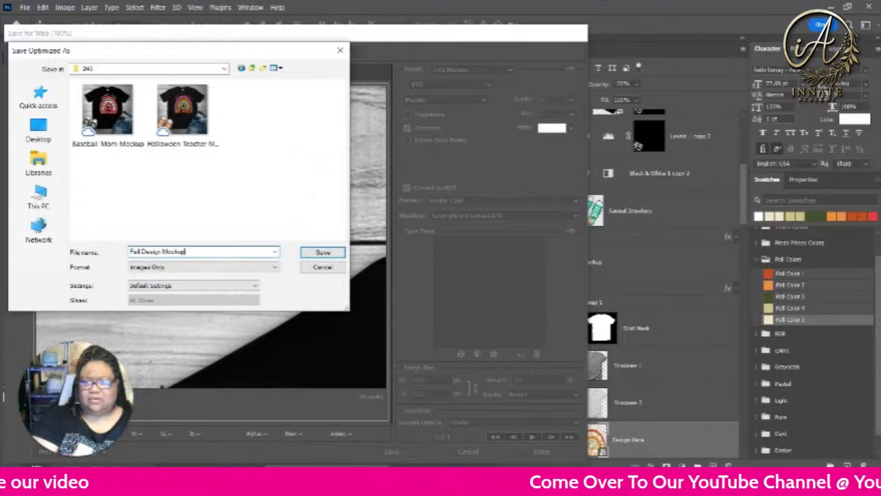
pyautogui.press('Return')
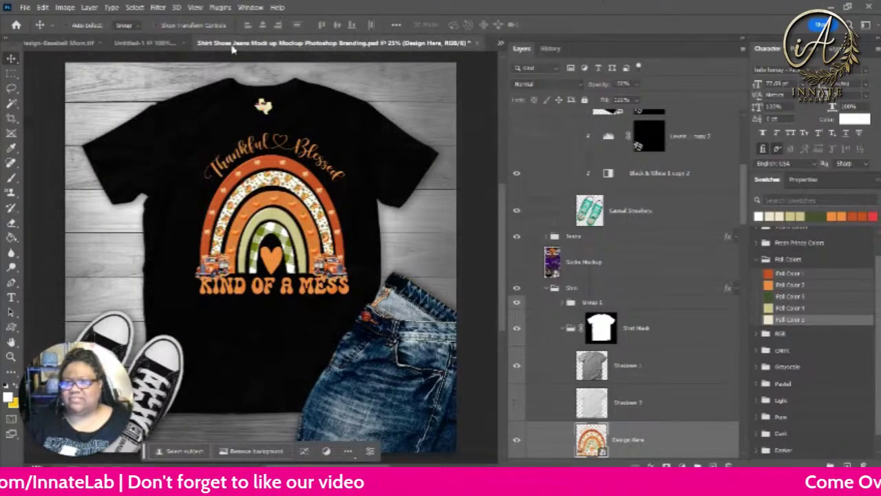
# Switch to the rainbow design document and save it as the TIFF "240-Boho Rainbow Trending Design-Fall Design" in the 240 folder, without image compression.
pyautogui.click(69, 43)
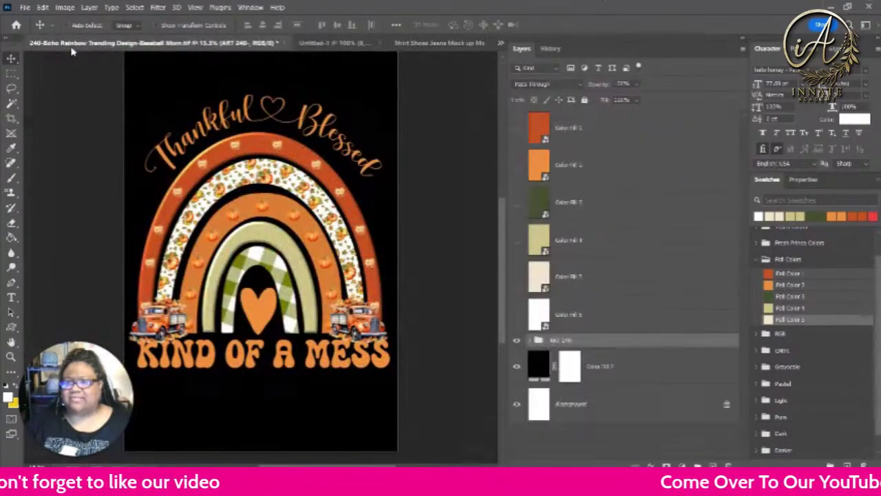
pyautogui.click(24, 8)
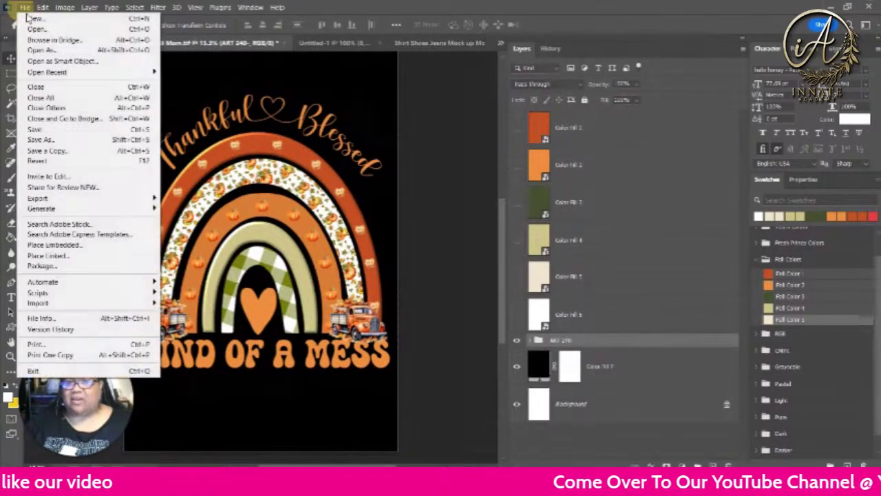
pyautogui.click(67, 141)
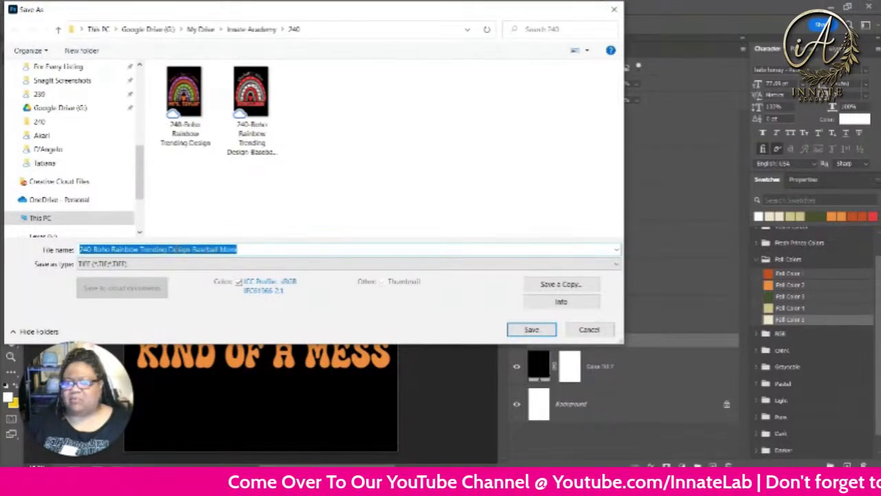
pyautogui.moveTo(193, 251); pyautogui.dragTo(268, 249)
pyautogui.write('P')
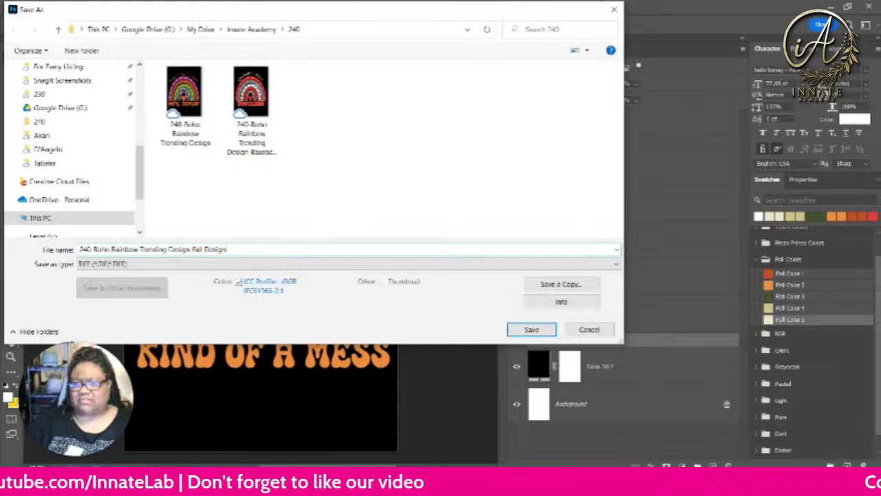
pyautogui.press('Return')
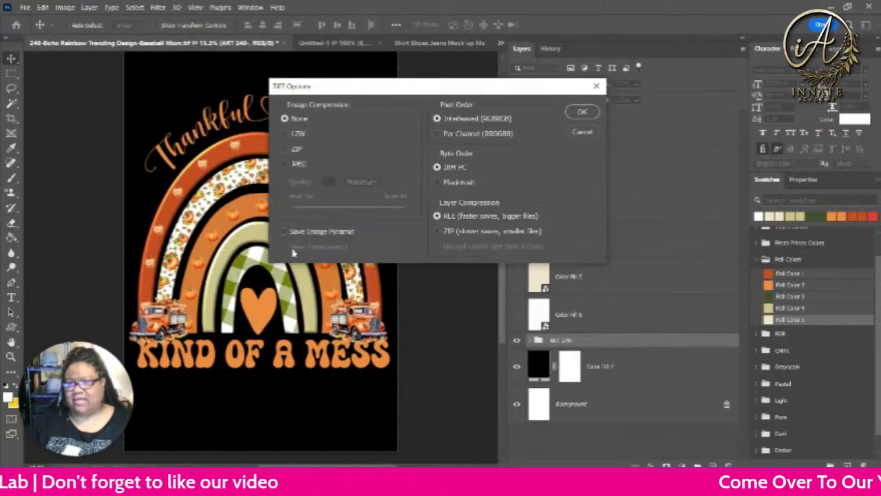
pyautogui.click(582, 112)
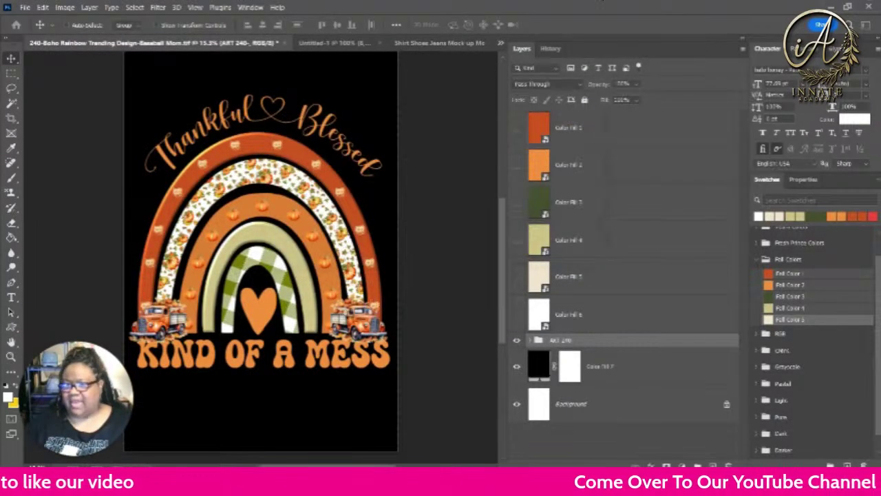